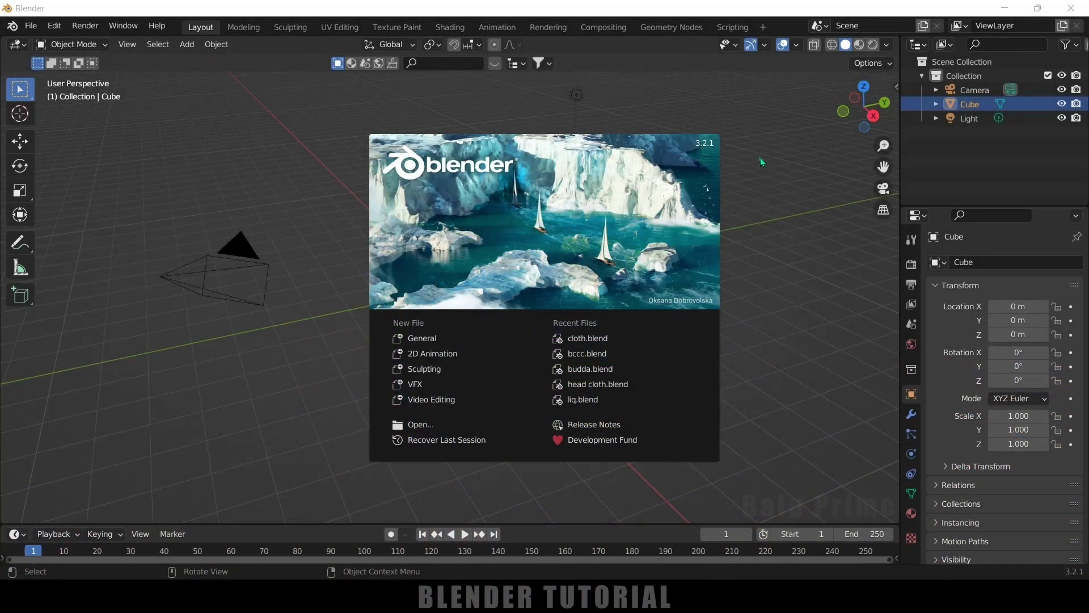
- Dismiss the splash screen to reveal the default cube, camera and light scene
{"action": "left_click", "coordinate": [773, 225]}
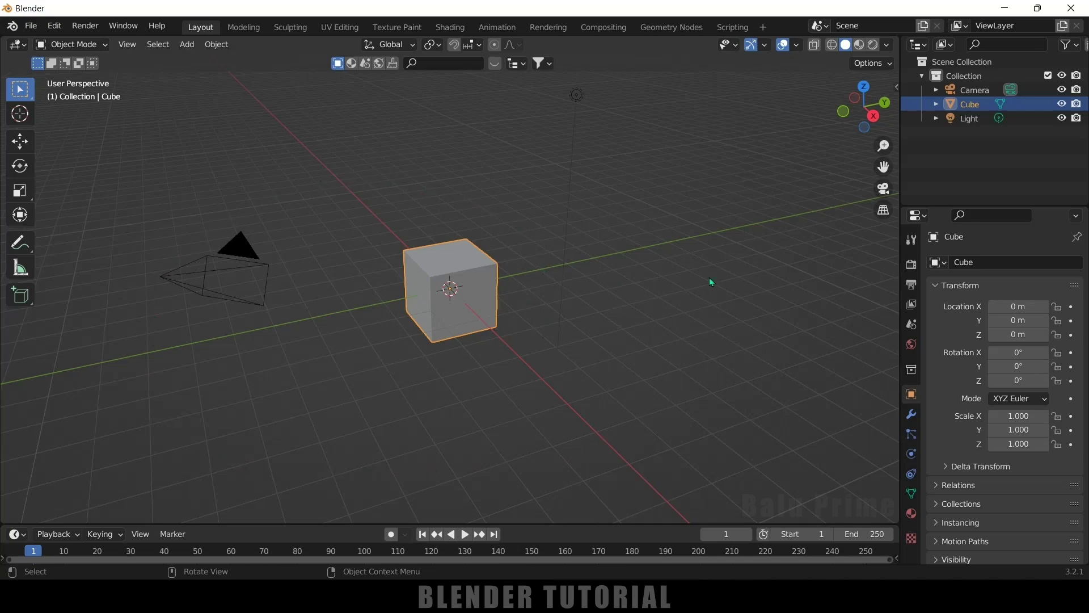
- Delete all default objects and add a torus mesh
{"action": "key", "text": "a"}
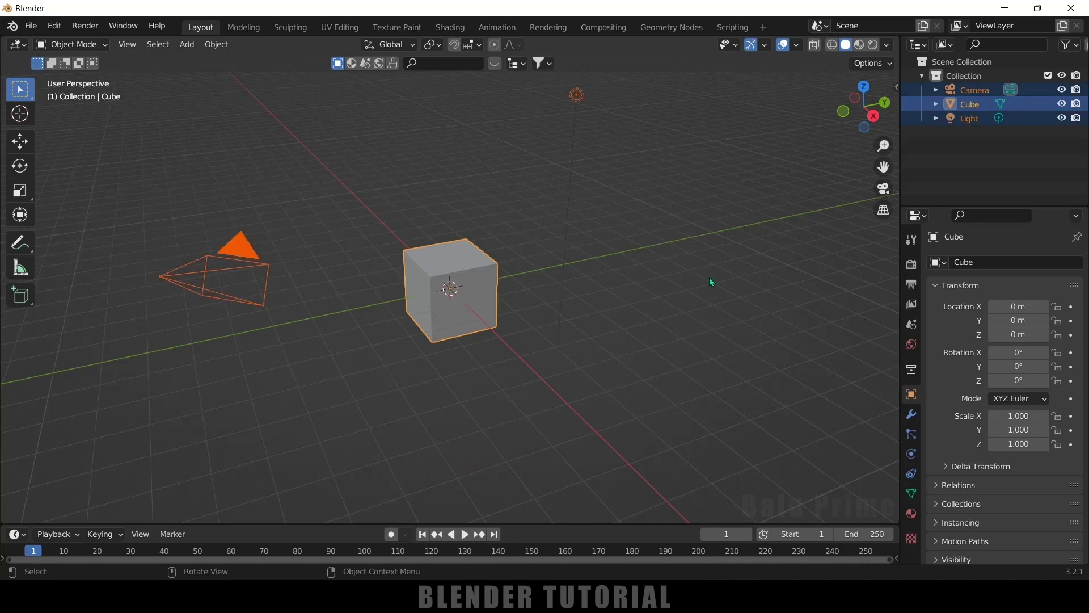
{"action": "key", "text": "Delete"}
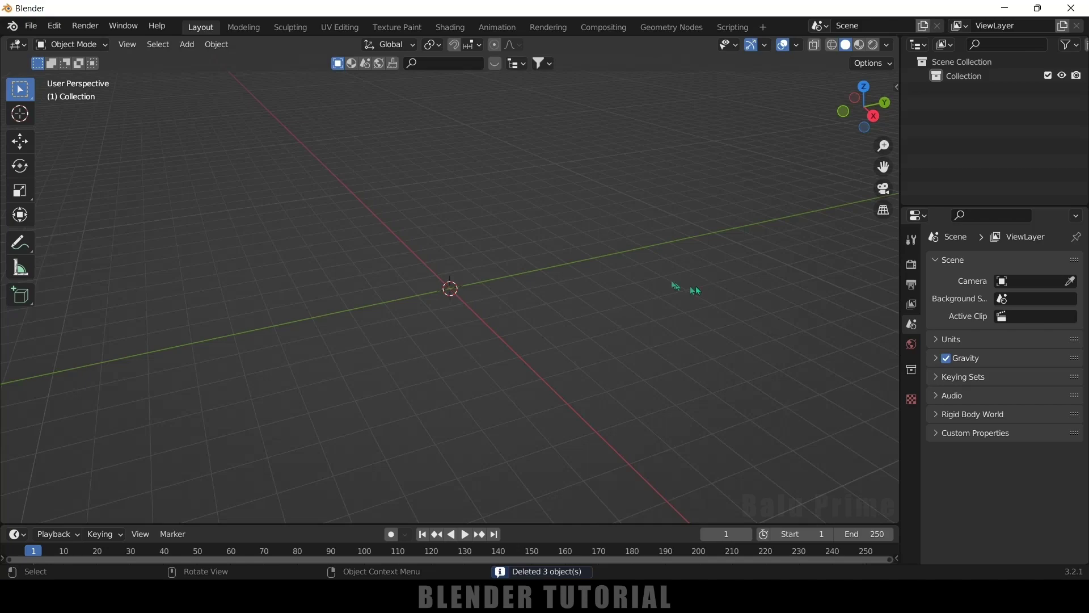
{"action": "left_click", "coordinate": [186, 46]}
{"action": "key", "text": "shift+a"}
{"action": "mouse_move", "coordinate": [471, 290]}
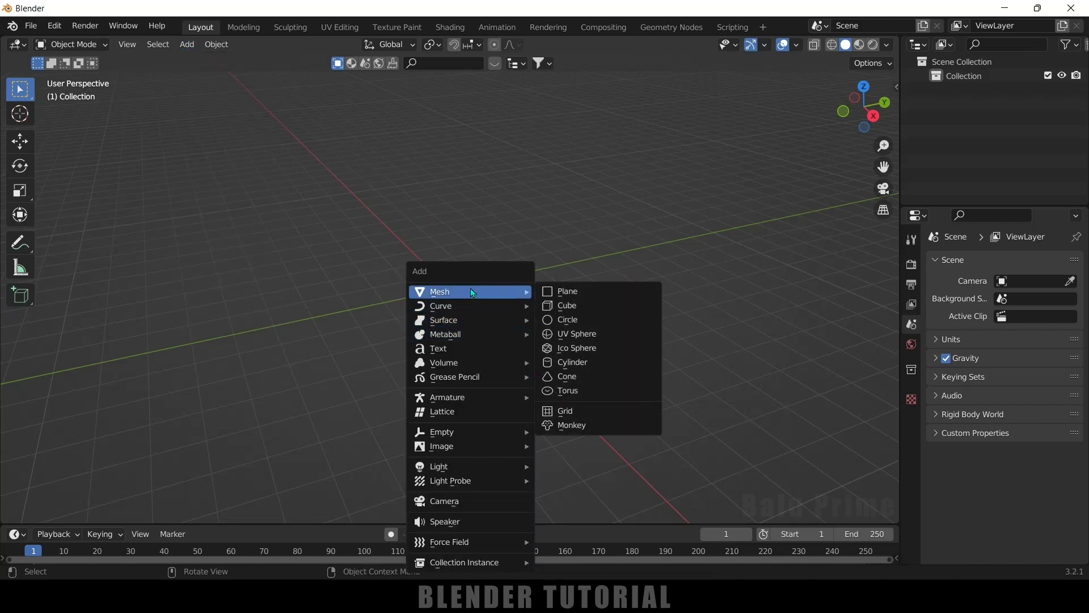
{"action": "left_click", "coordinate": [556, 390]}
- Raise the torus to 3.7238 m on Z and shade it smooth
{"action": "left_click", "coordinate": [20, 143]}
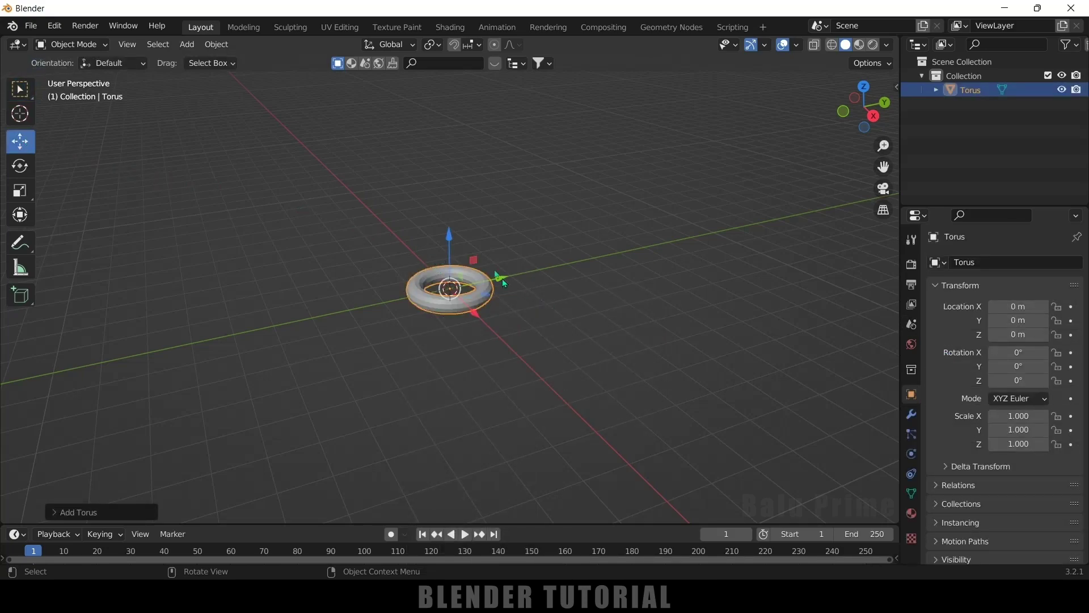
{"action": "left_click_drag", "start_coordinate": [453, 240], "coordinate": [457, 51]}
{"action": "middle_click_drag", "start_coordinate": [517, 178], "coordinate": [532, 240]}
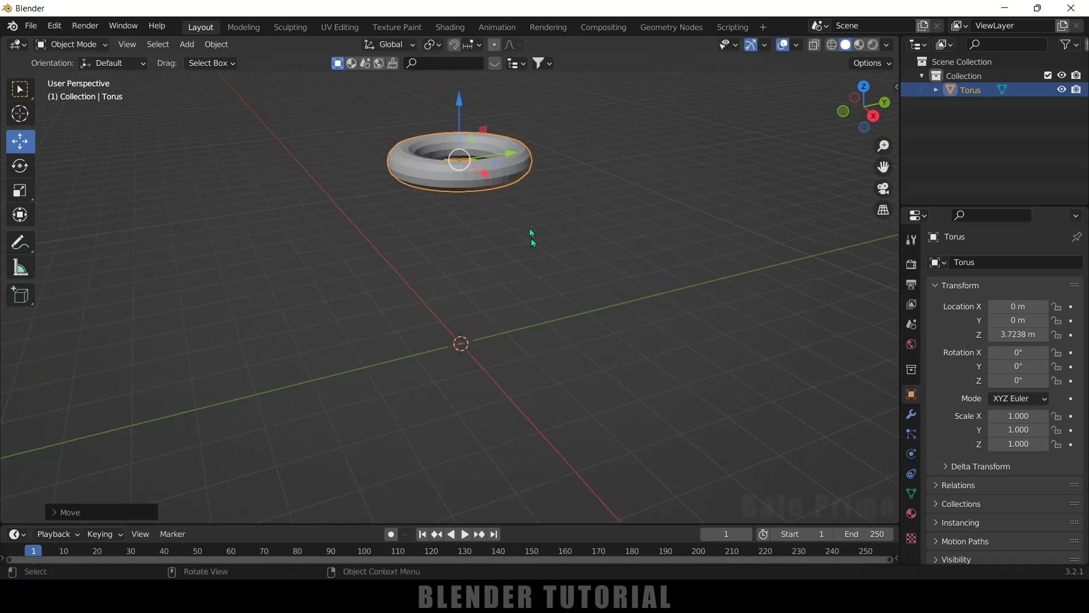
{"action": "right_click", "coordinate": [420, 170]}
{"action": "left_click", "coordinate": [420, 164]}
{"action": "middle_click_drag", "start_coordinate": [451, 250], "coordinate": [525, 254]}
{"action": "left_click", "coordinate": [526, 259]}
{"action": "key", "text": "ctrl+z"}
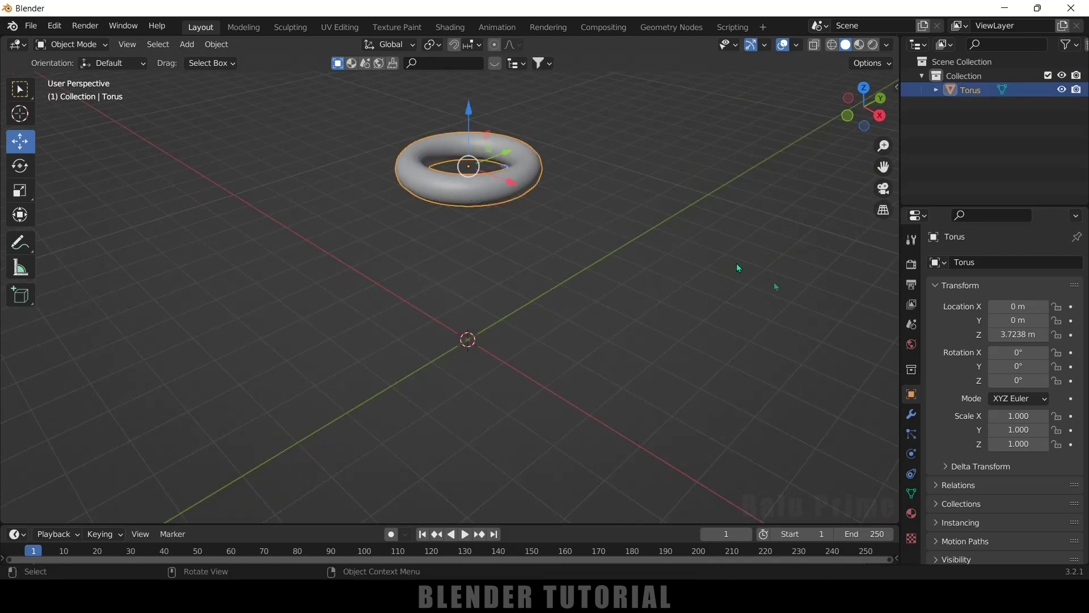
- Give the torus Soft Body physics and play a test drop
{"action": "left_click", "coordinate": [911, 453]}
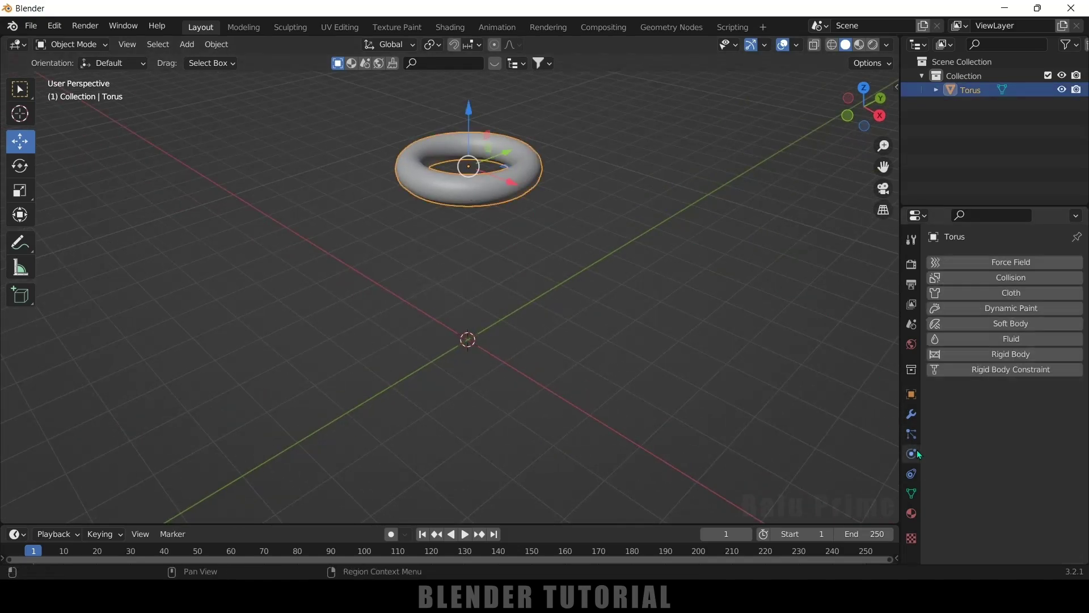
{"action": "left_click", "coordinate": [1022, 326]}
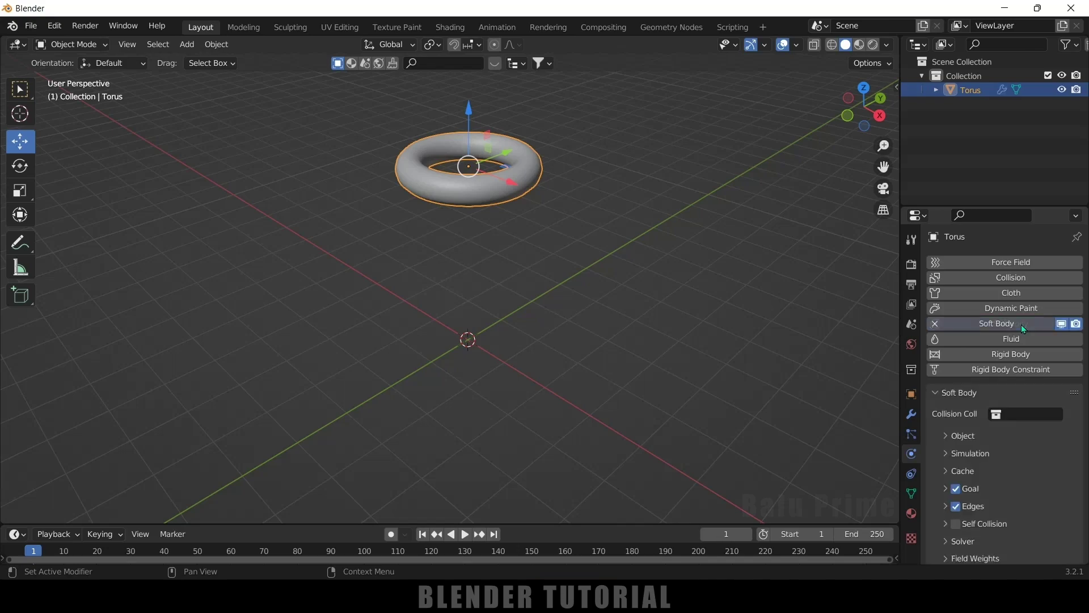
{"action": "left_click", "coordinate": [464, 534]}
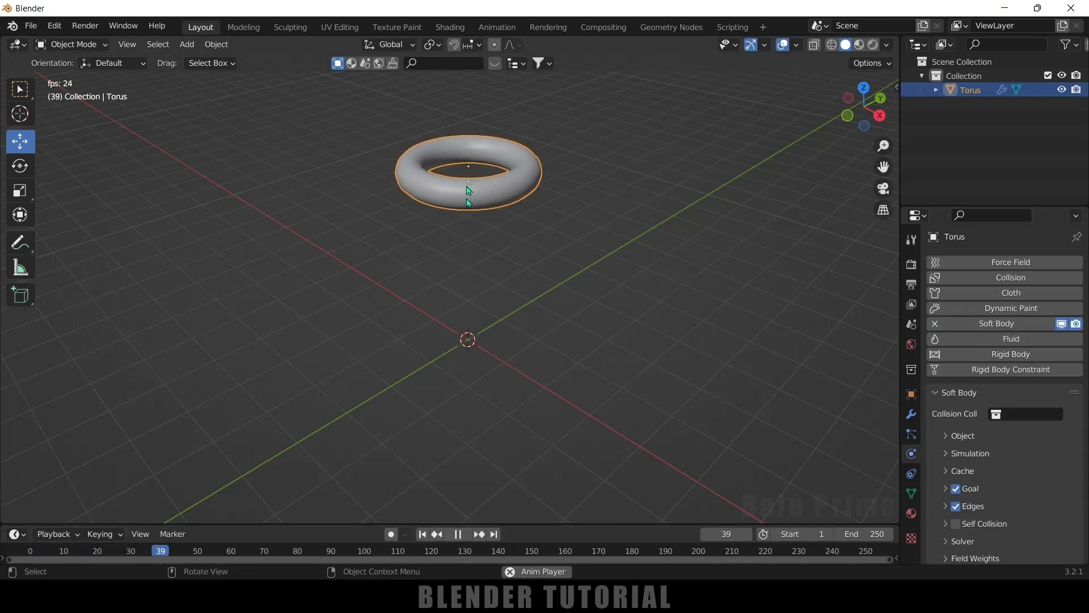
{"action": "left_click", "coordinate": [458, 533]}
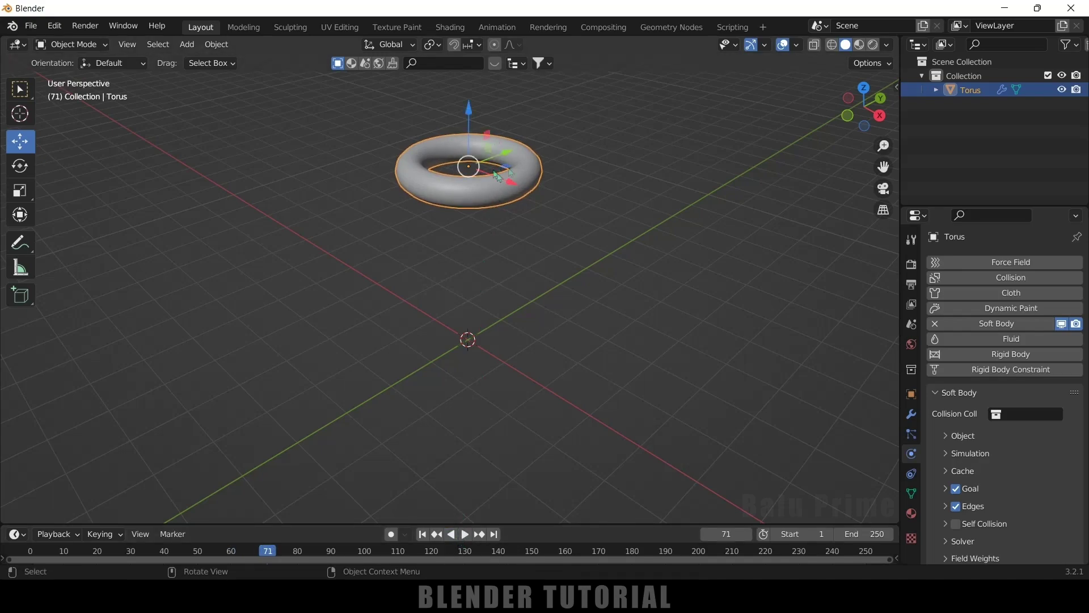
- Turn off the soft body Goal, replay the drop, and rewind to frame 1
{"action": "left_click", "coordinate": [956, 489]}
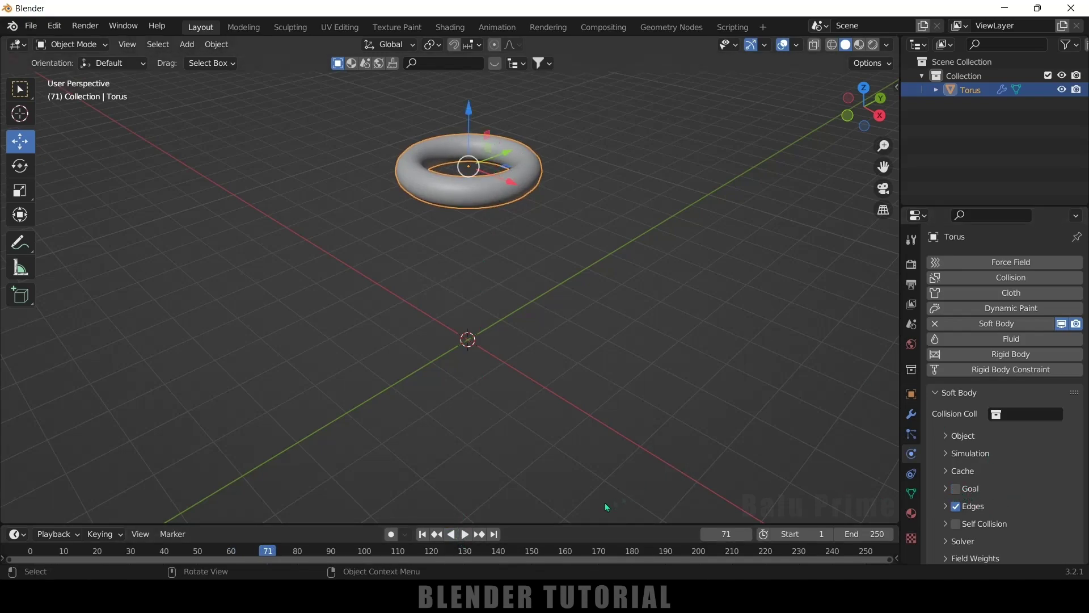
{"action": "left_click", "coordinate": [422, 534]}
{"action": "left_click", "coordinate": [465, 534]}
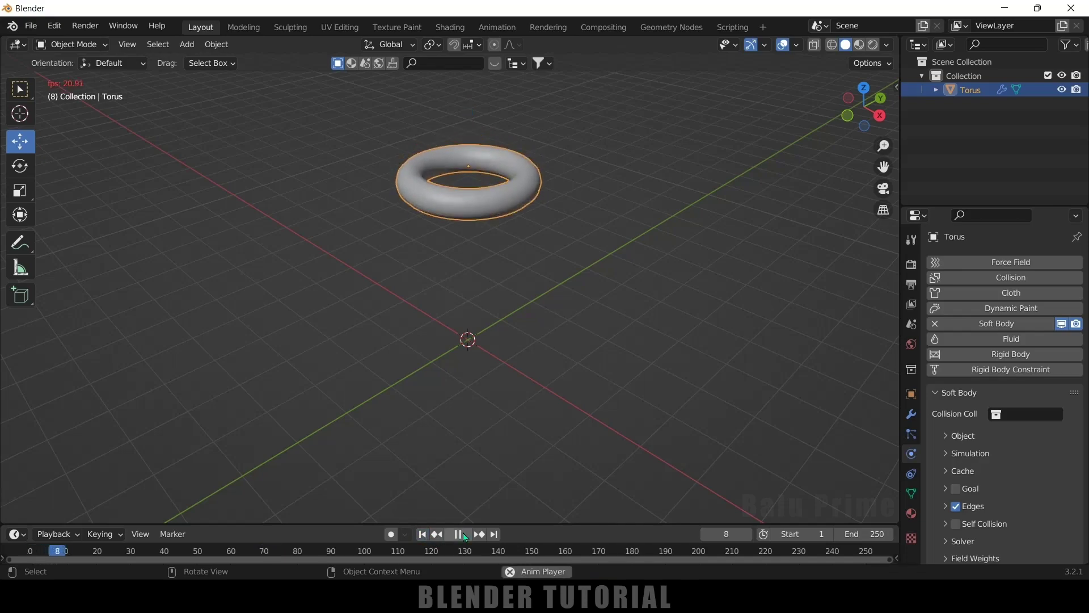
{"action": "left_click", "coordinate": [422, 534]}
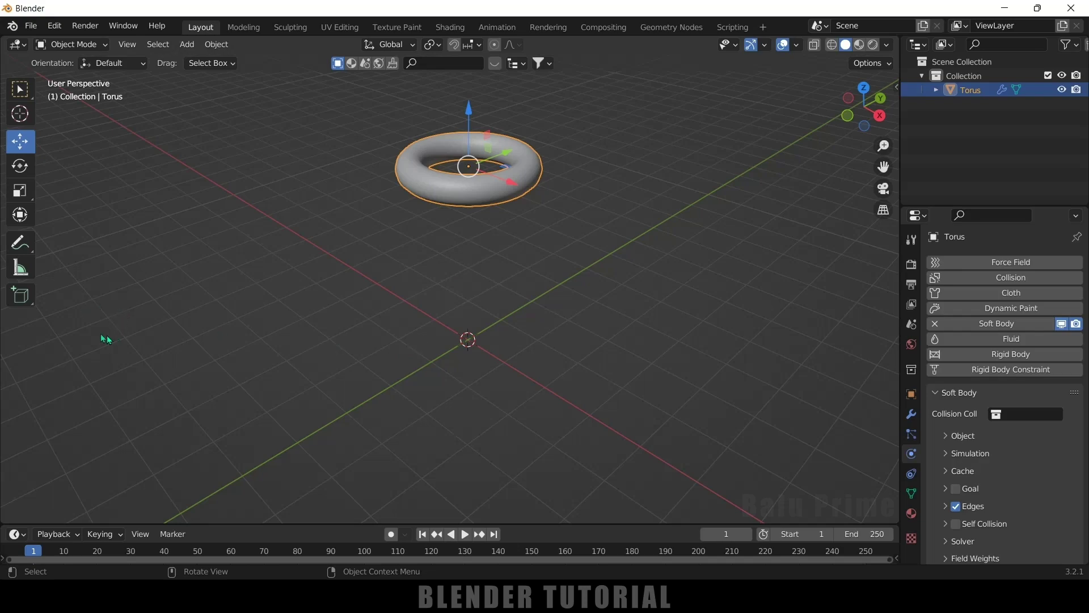
{"action": "left_click", "coordinate": [187, 44]}
- Add a plane scaled about 3.5 times and test the torus drop
{"action": "mouse_move", "coordinate": [238, 60]}
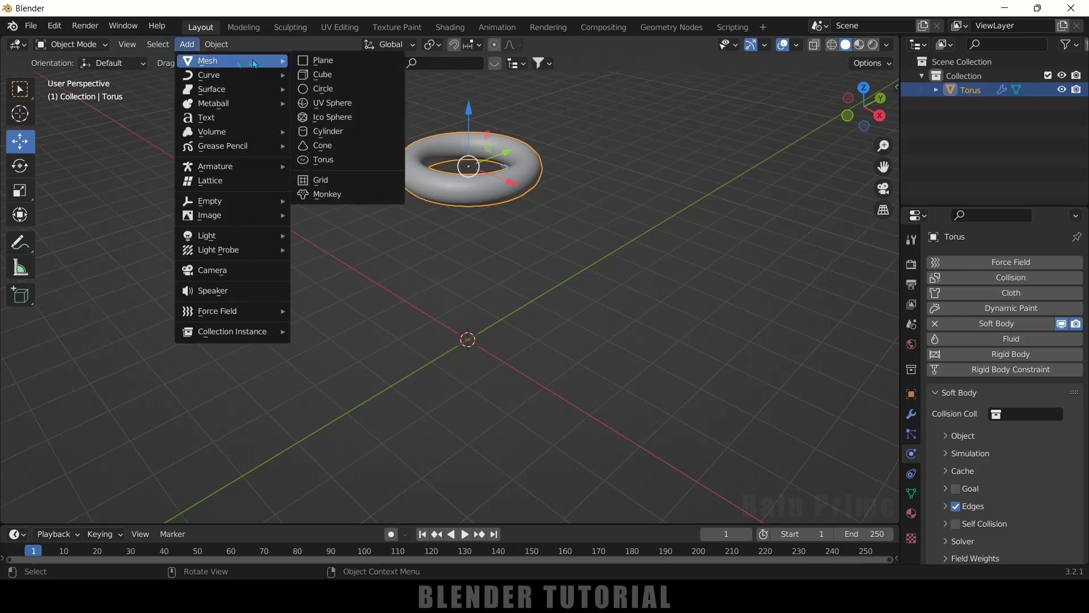
{"action": "left_click", "coordinate": [317, 60]}
{"action": "key", "text": "s"}
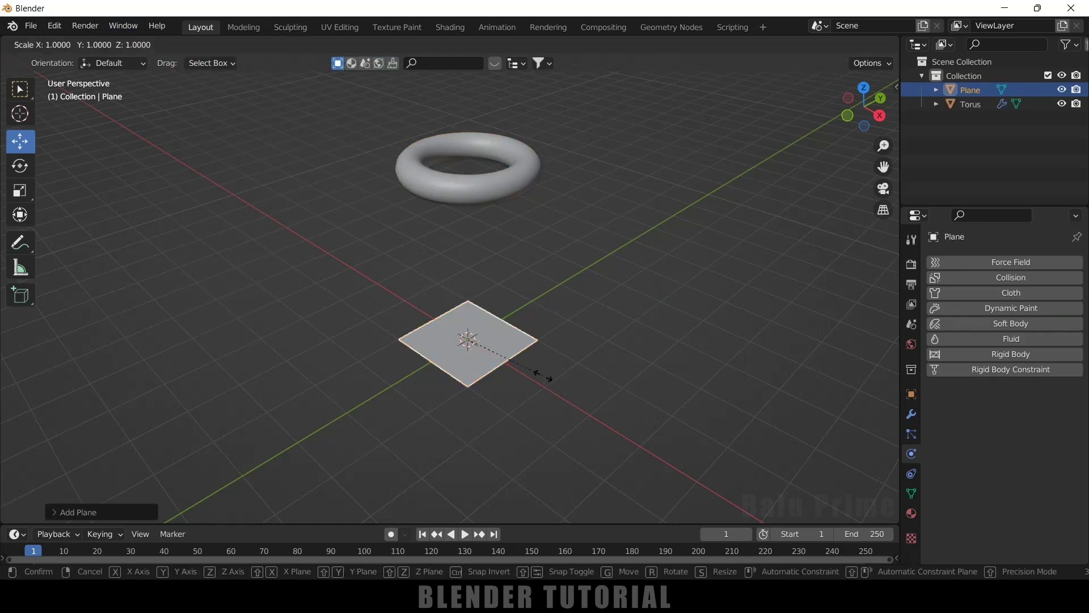
{"action": "left_click", "coordinate": [749, 401]}
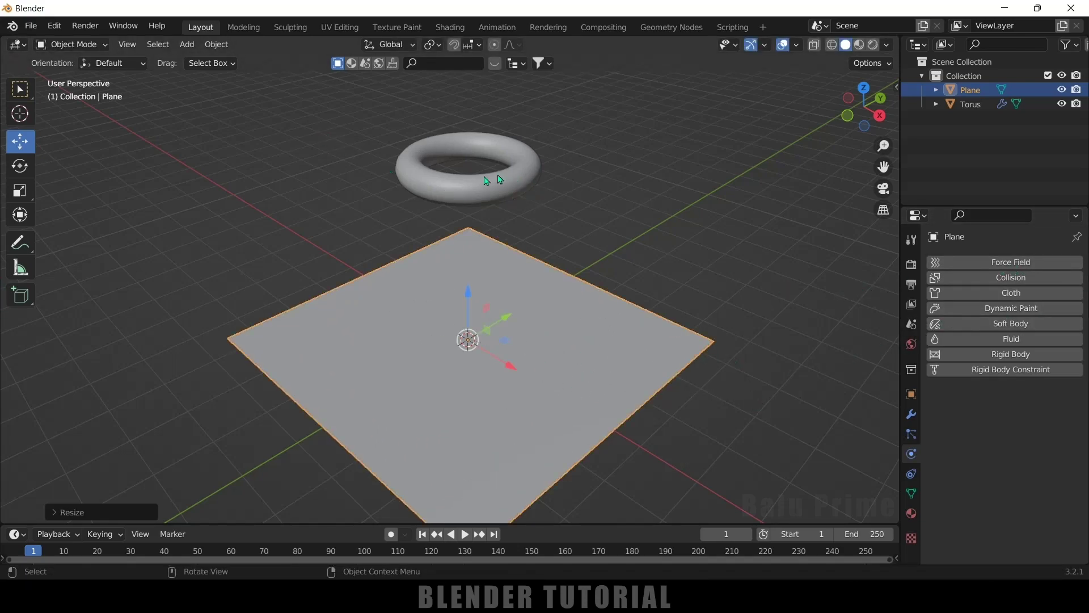
{"action": "left_click", "coordinate": [466, 534]}
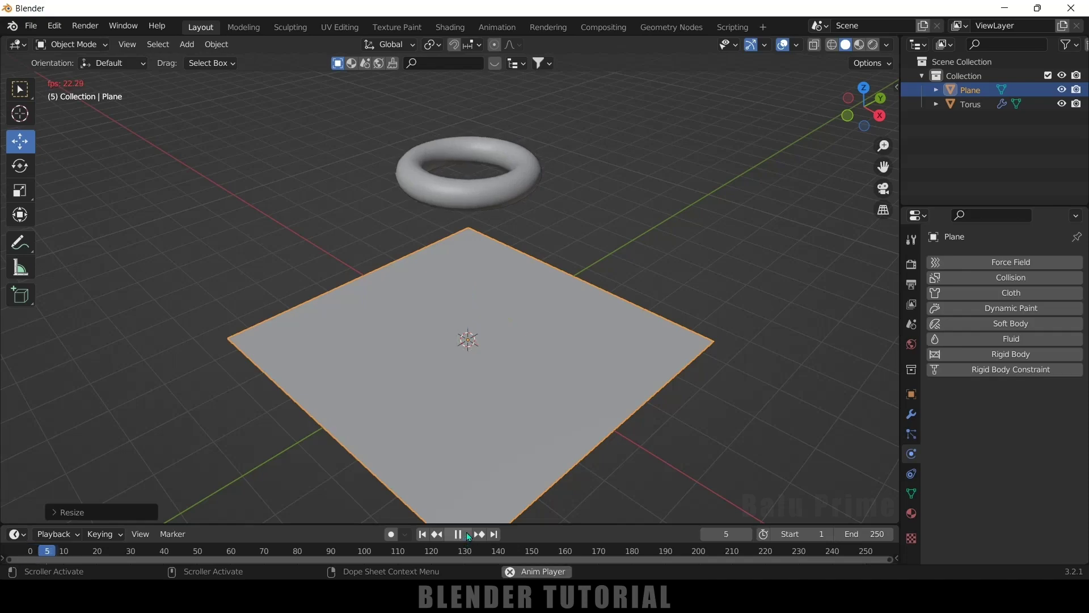
{"action": "left_click", "coordinate": [468, 536]}
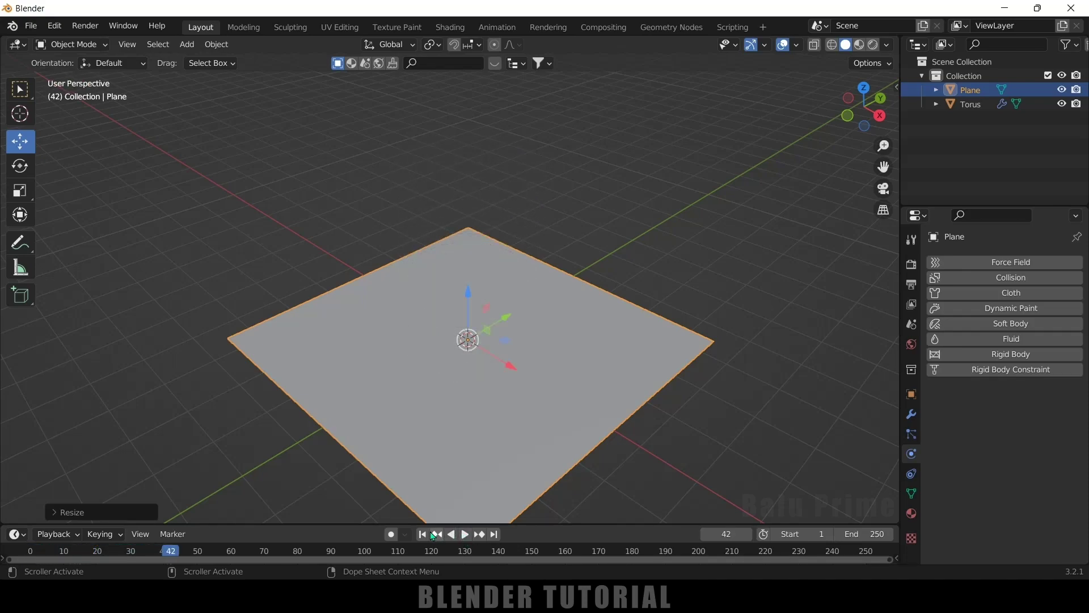
{"action": "left_click", "coordinate": [422, 534]}
- Give the plane Collision physics, test the landing, and rewind to frame 1
{"action": "left_click", "coordinate": [549, 339]}
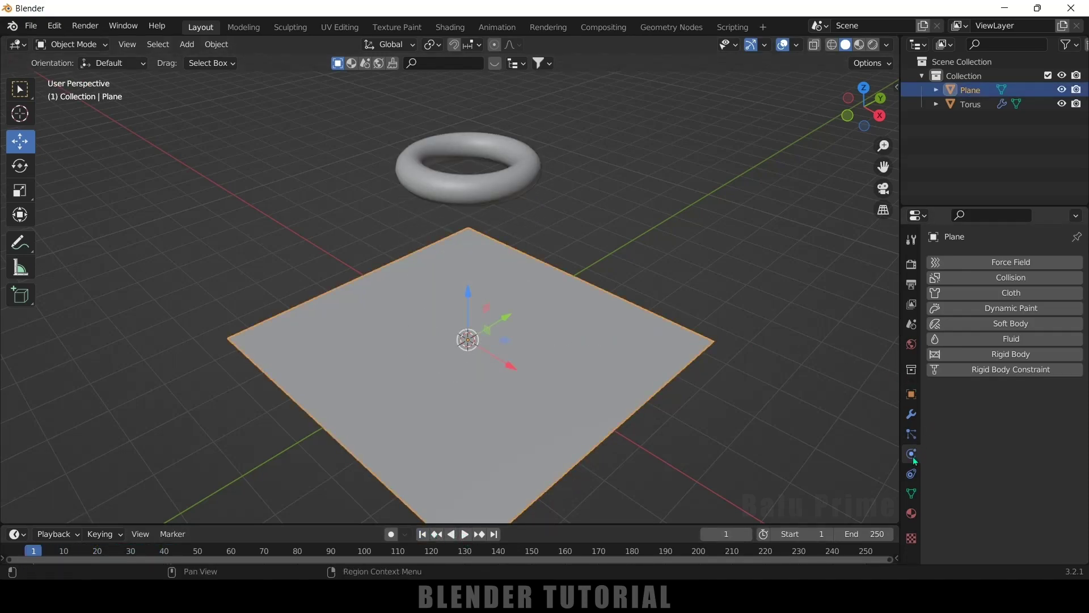
{"action": "left_click", "coordinate": [1009, 281]}
{"action": "left_click", "coordinate": [465, 534]}
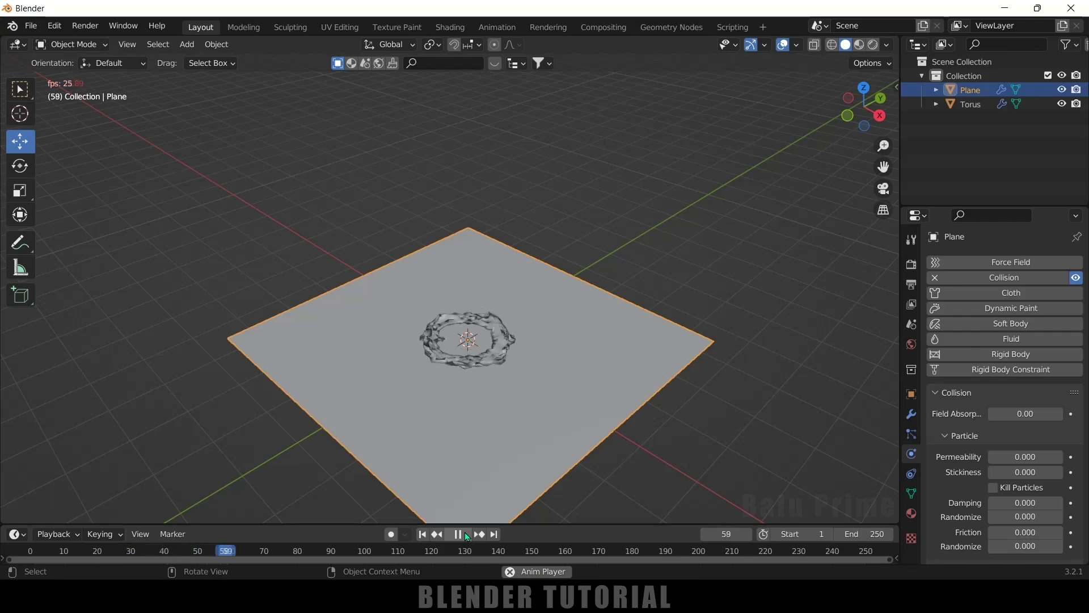
{"action": "left_click", "coordinate": [465, 532]}
{"action": "scroll", "coordinate": [488, 394], "scroll_direction": "up", "scroll_amount": 2}
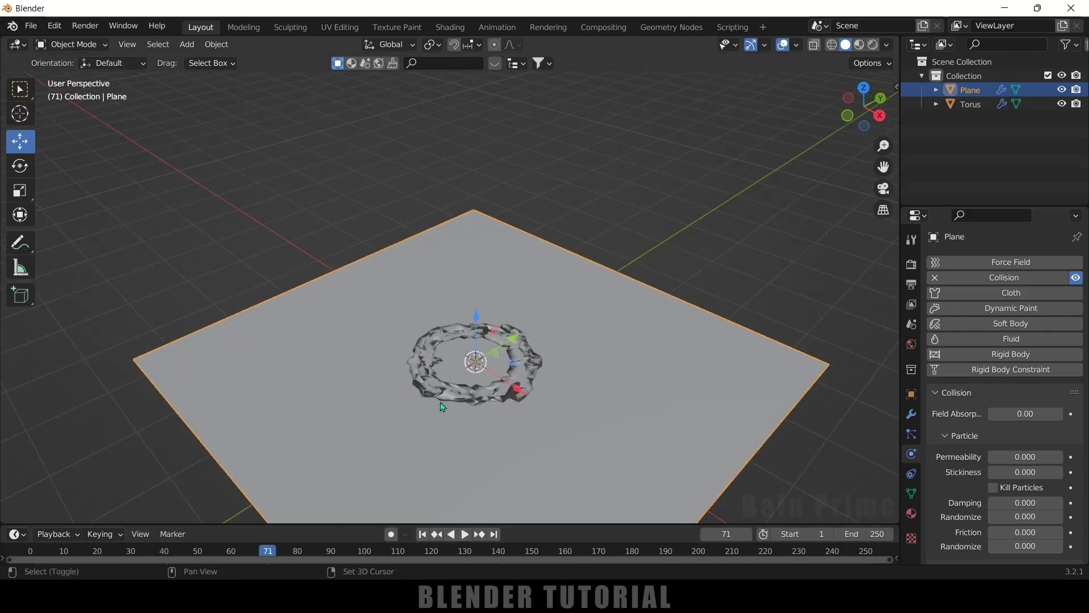
{"action": "middle_click_drag", "start_coordinate": [427, 363], "coordinate": [438, 234], "text": "shift"}
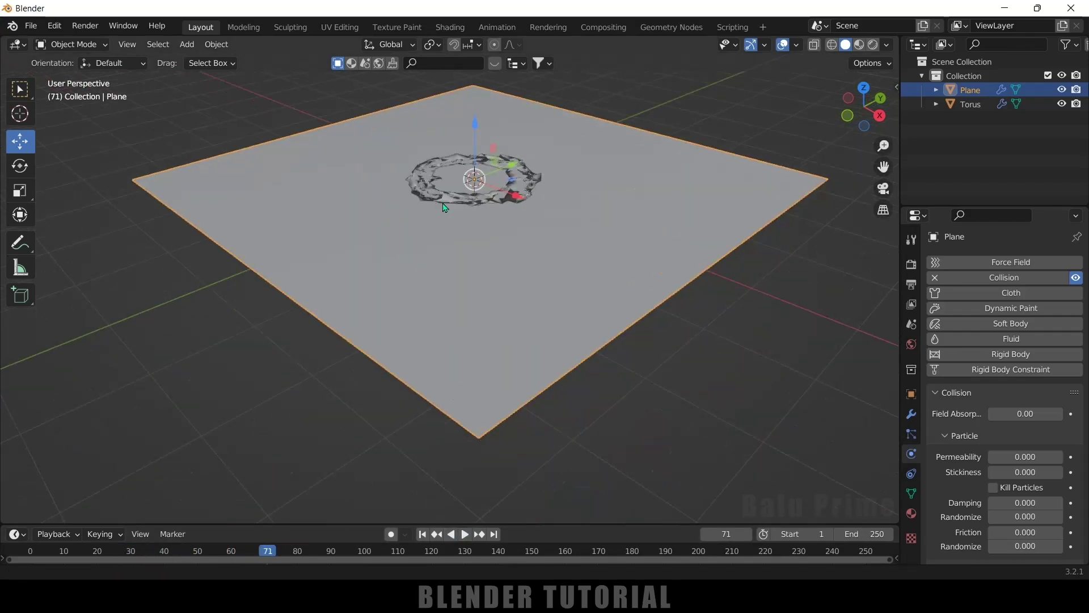
{"action": "left_click", "coordinate": [422, 533]}
{"action": "middle_click_drag", "start_coordinate": [596, 224], "coordinate": [587, 386], "text": "shift"}
- Set the torus's soft body edge Pull and Push to 0.800 and test the drop
{"action": "left_click", "coordinate": [496, 154]}
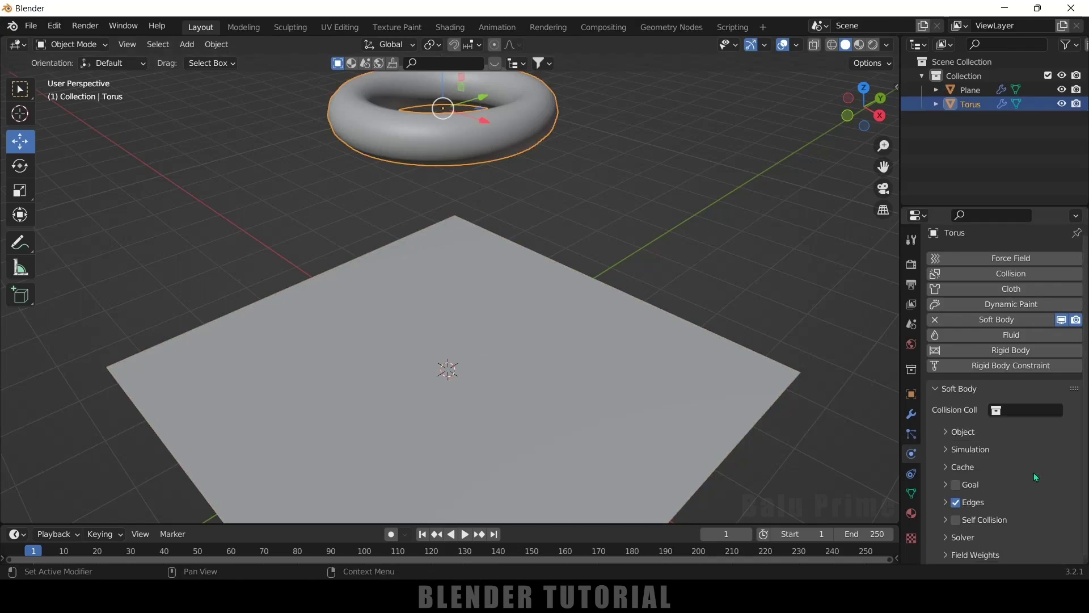
{"action": "left_click", "coordinate": [945, 502]}
{"action": "scroll", "coordinate": [948, 497], "scroll_direction": "down", "scroll_amount": 5}
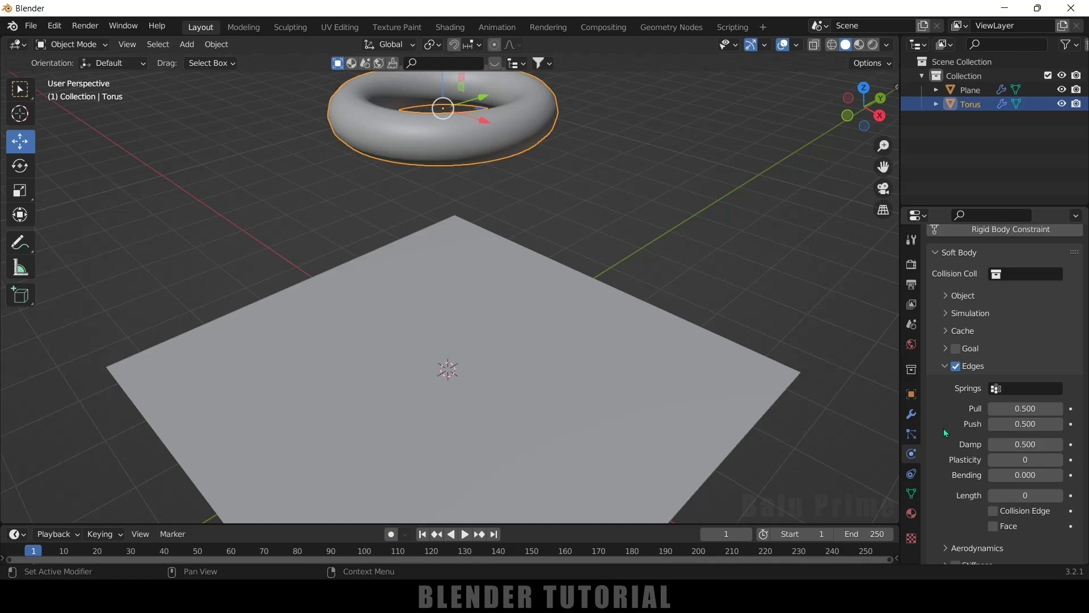
{"action": "left_click", "coordinate": [1035, 409]}
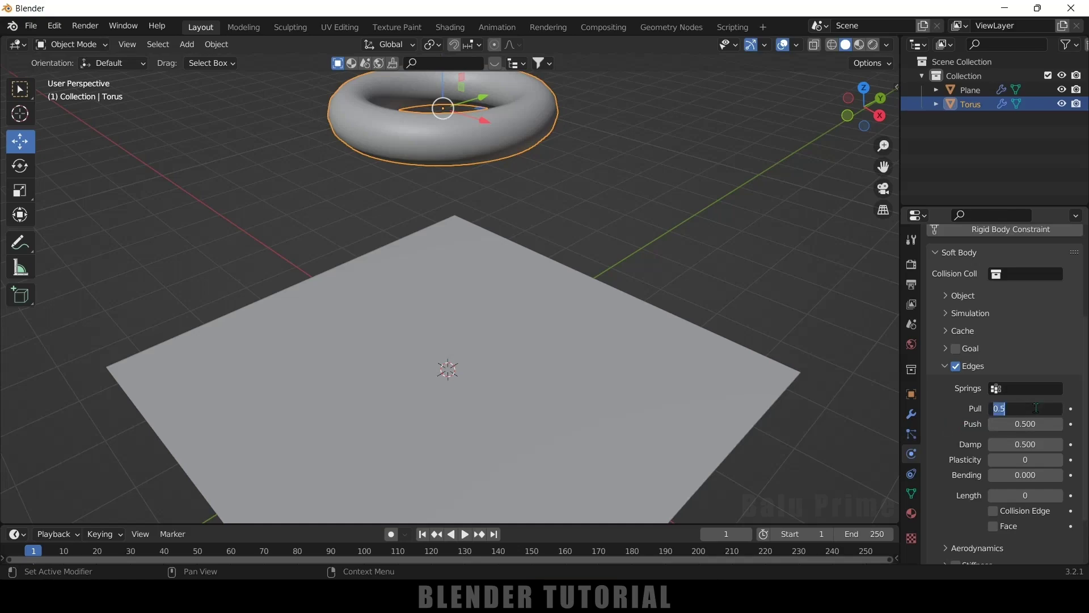
{"action": "type", "text": ".8"}
{"action": "key", "text": "Return"}
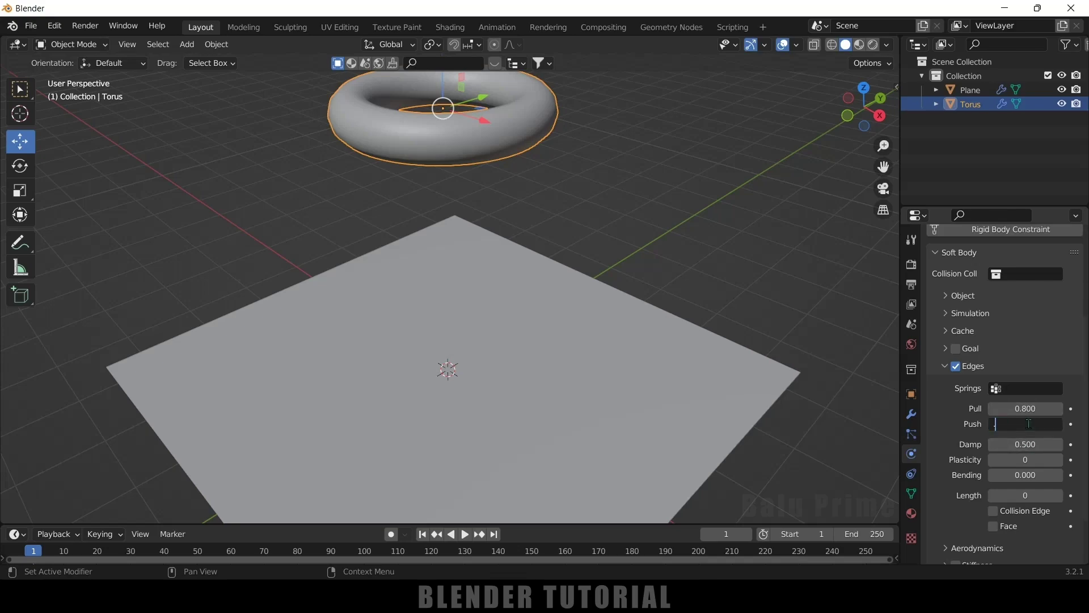
{"action": "key", "text": "Return"}
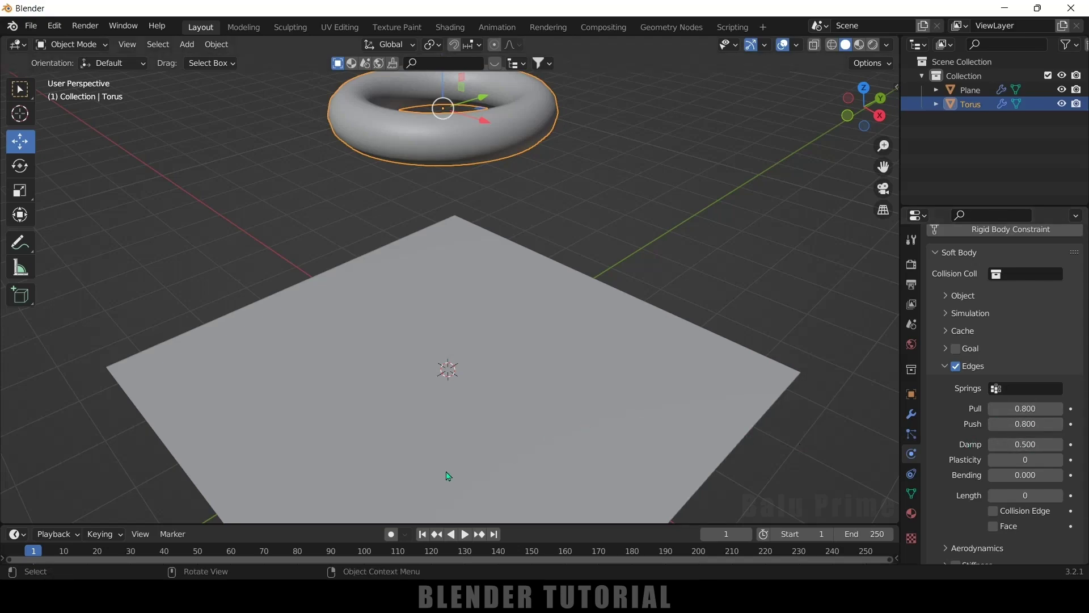
{"action": "left_click", "coordinate": [467, 538]}
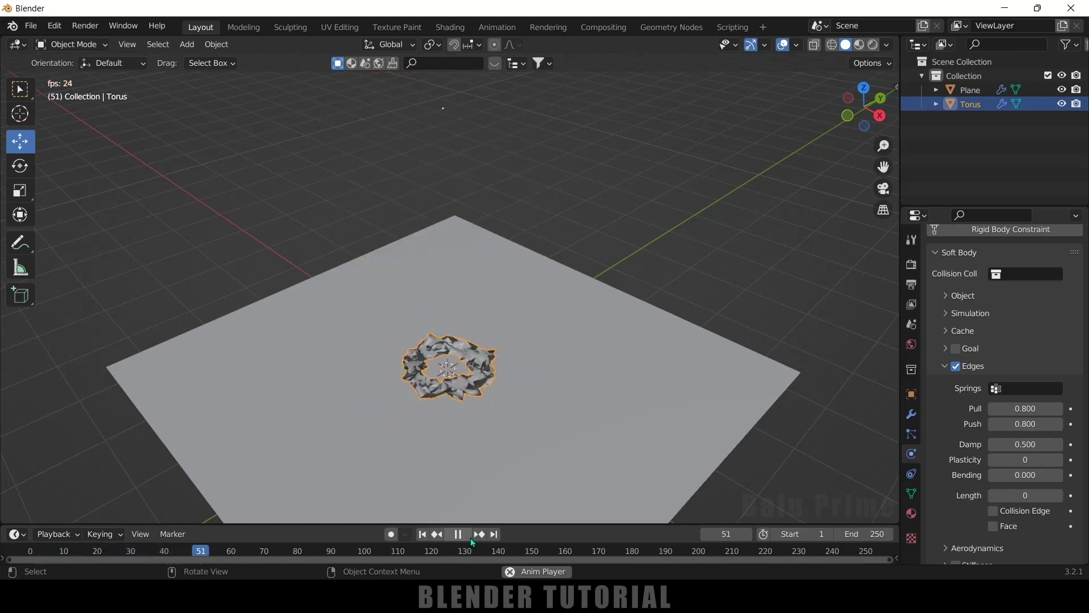
{"action": "left_click", "coordinate": [469, 538]}
{"action": "left_click", "coordinate": [422, 535]}
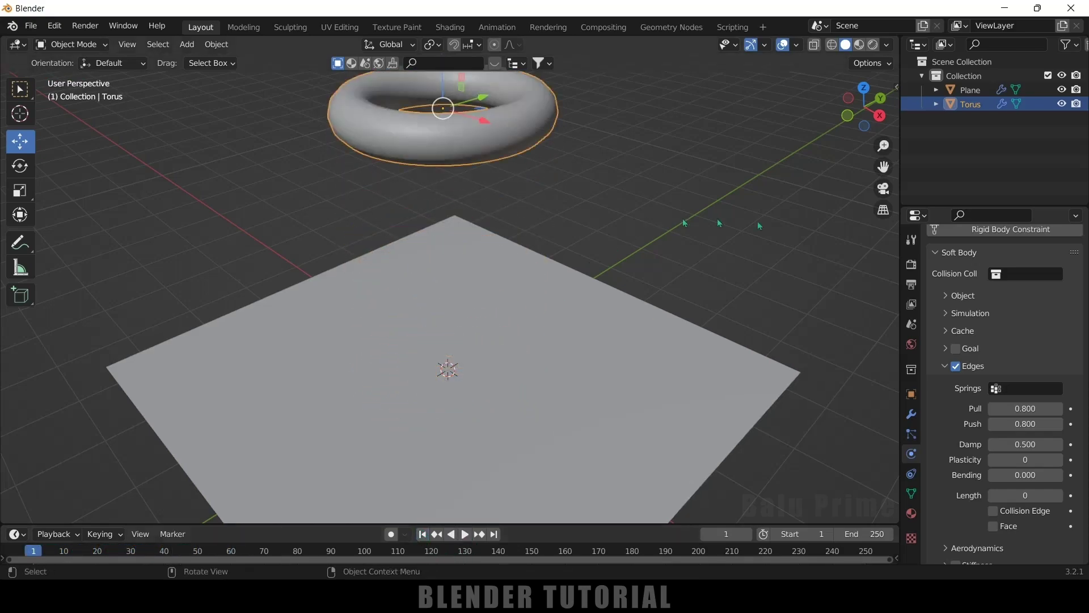
- Set edge Bending to 3.000, test the drop, and rewind to frame 1
{"action": "left_click", "coordinate": [1014, 475]}
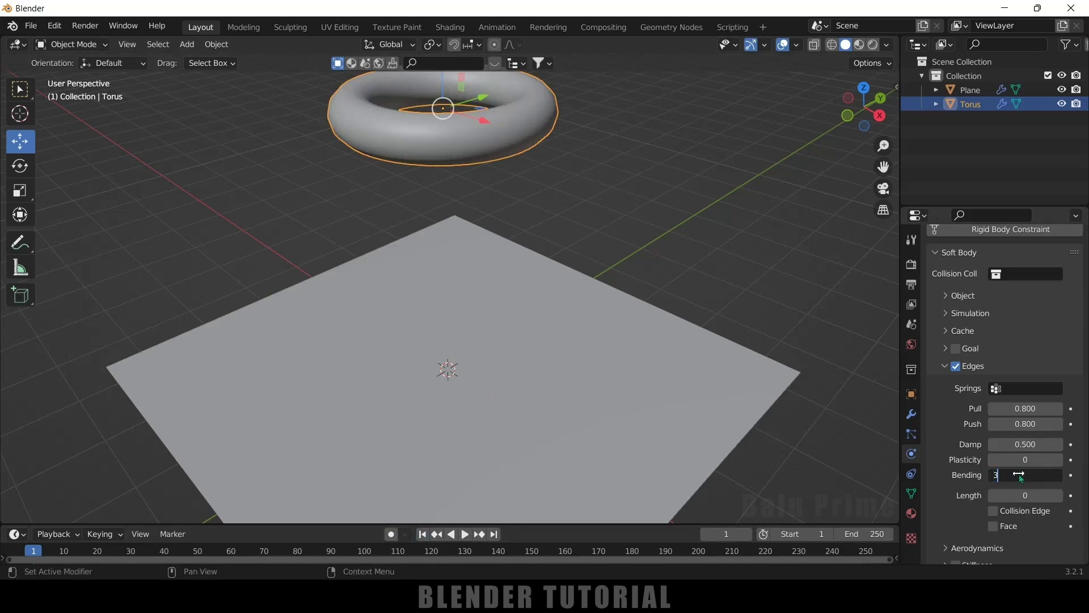
{"action": "left_click", "coordinate": [466, 539]}
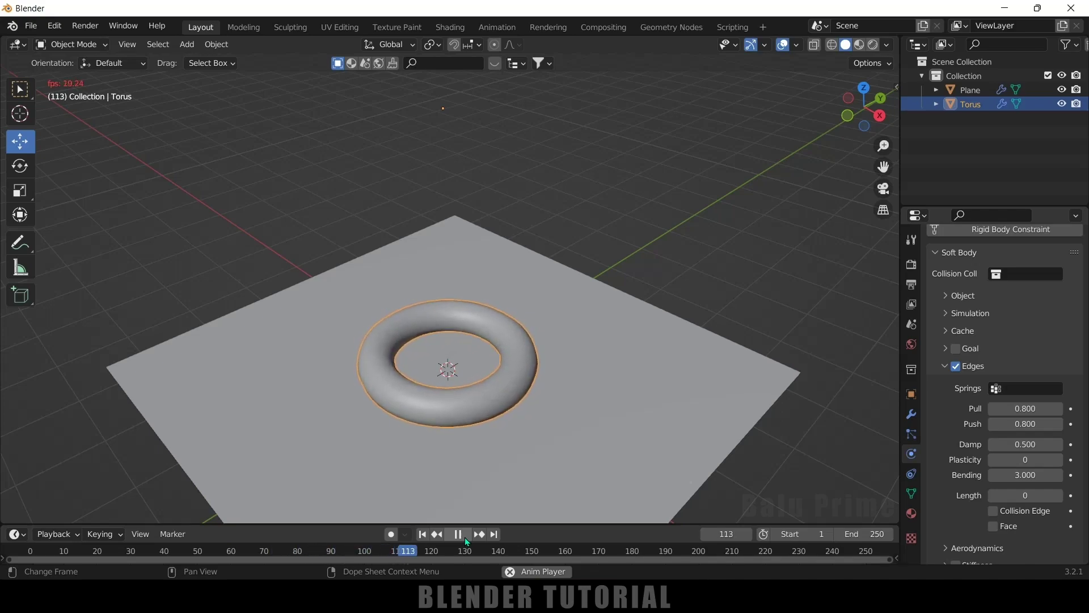
{"action": "left_click", "coordinate": [464, 536]}
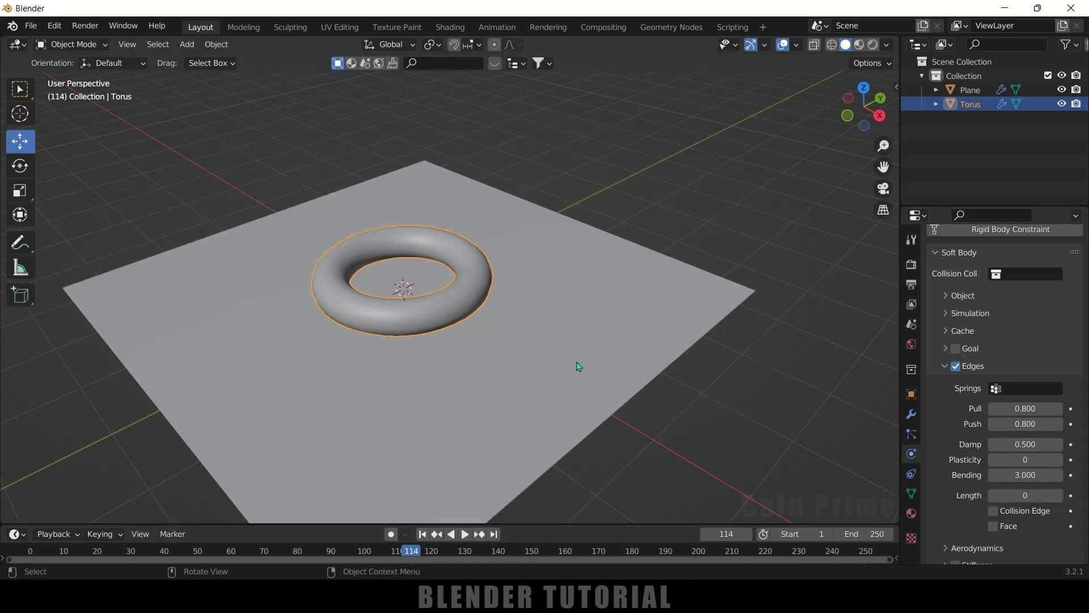
{"action": "scroll", "coordinate": [578, 367], "scroll_direction": "down", "scroll_amount": 4}
{"action": "left_click", "coordinate": [423, 533]}
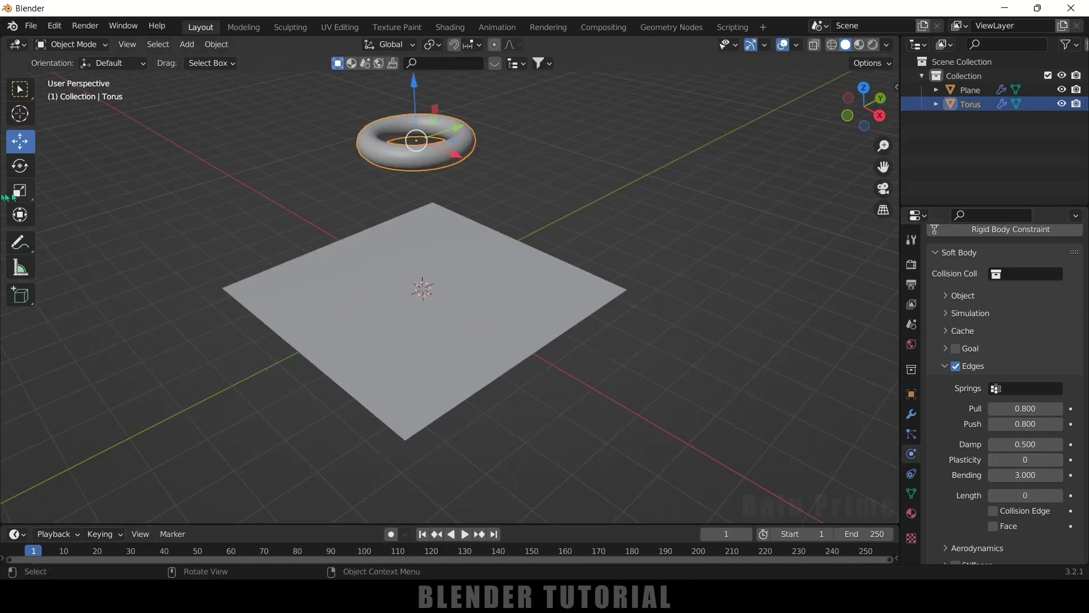
- Tilt the torus with trackball rotation and set soft body Plasticity to 100
{"action": "left_click", "coordinate": [19, 166]}
{"action": "left_click_drag", "start_coordinate": [417, 142], "coordinate": [459, 177]}
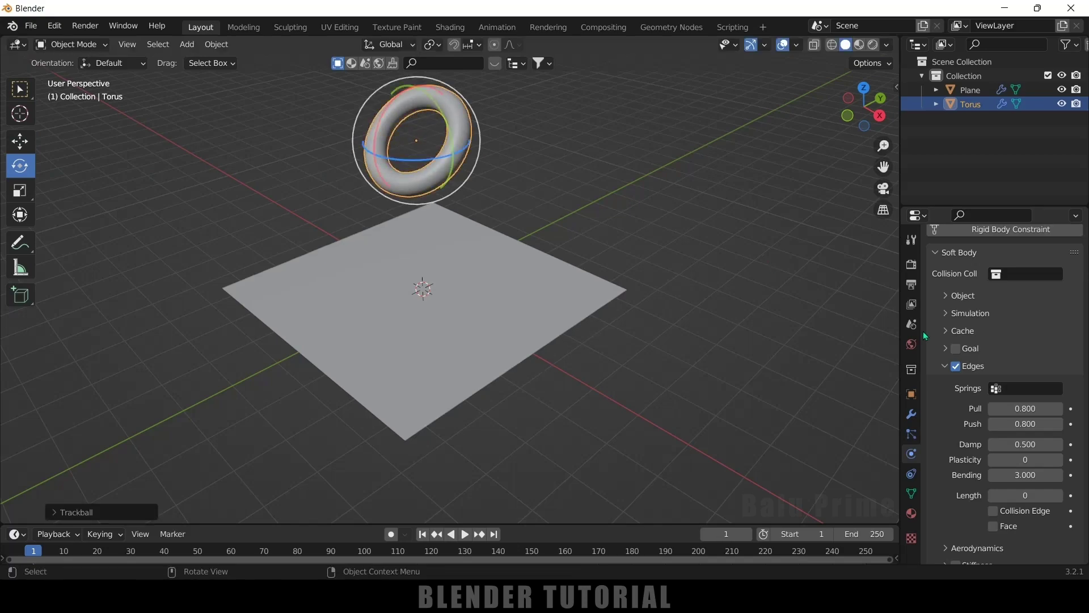
{"action": "left_click_drag", "start_coordinate": [1025, 459], "coordinate": [1060, 459]}
{"action": "left_click", "coordinate": [1022, 460]}
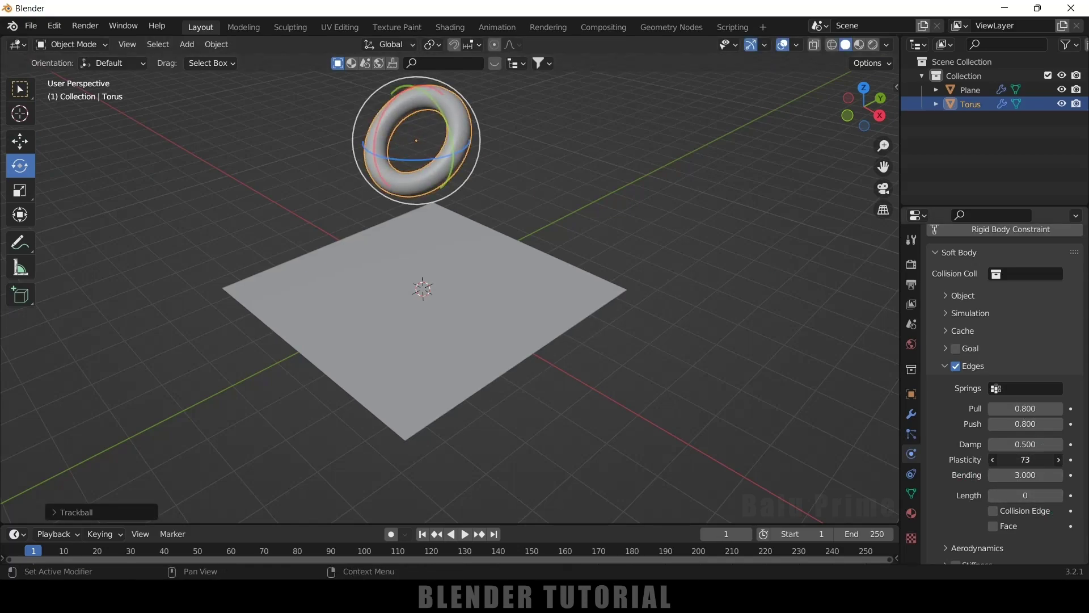
{"action": "type", "text": "100"}
{"action": "key", "text": "Return"}
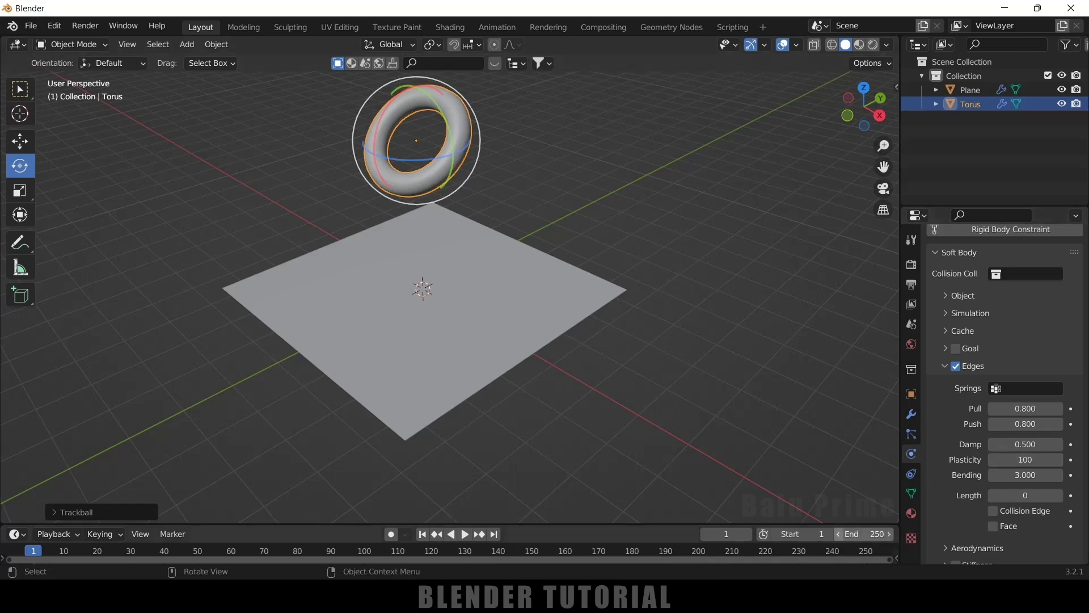
- Play the drop, inspect the flattened torus from several angles, and rewind to frame 1
{"action": "left_click", "coordinate": [466, 534]}
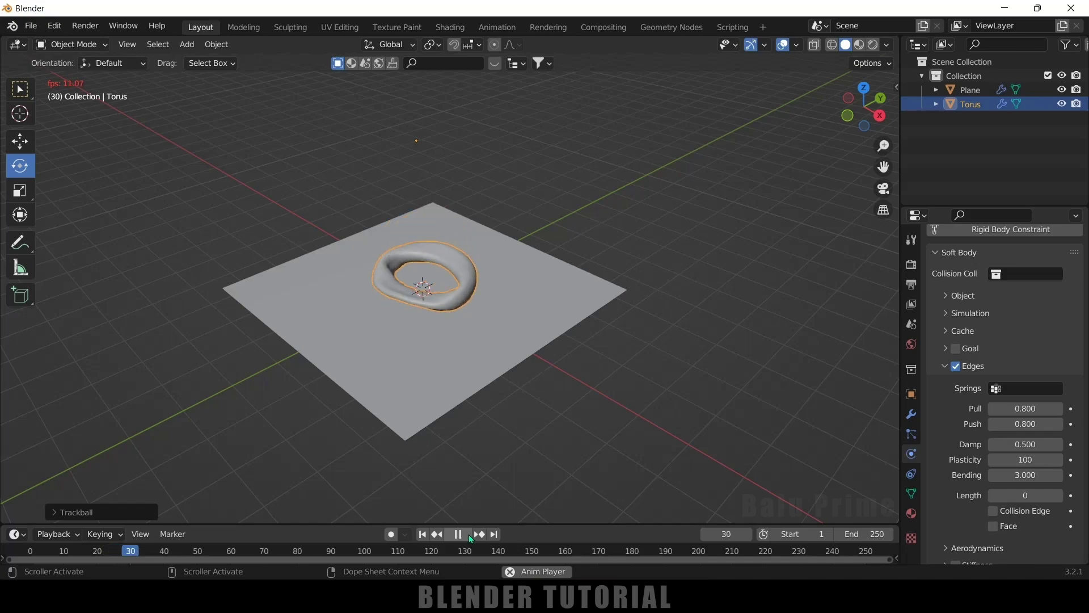
{"action": "left_click", "coordinate": [469, 535]}
{"action": "middle_click_drag", "start_coordinate": [435, 306], "coordinate": [521, 349]}
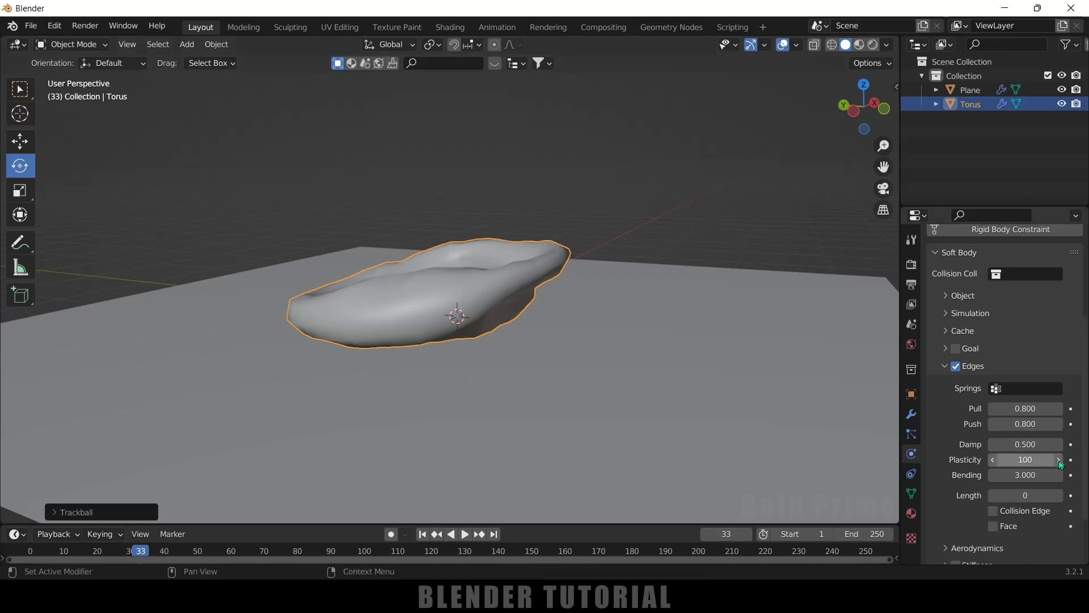
{"action": "middle_click_drag", "start_coordinate": [510, 374], "coordinate": [471, 377]}
{"action": "middle_click_drag", "start_coordinate": [499, 460], "coordinate": [372, 306]}
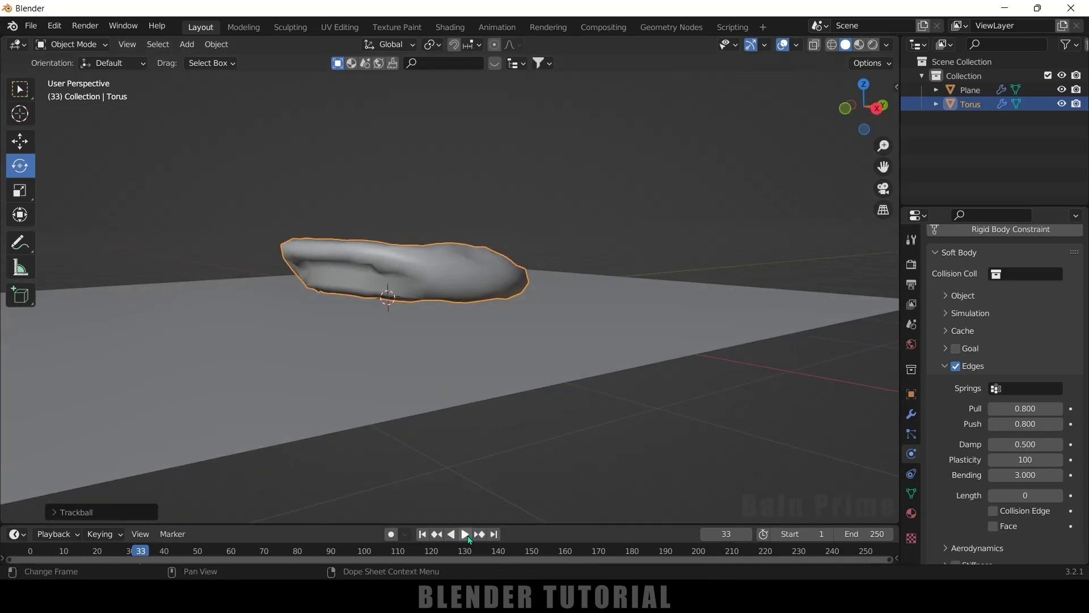
{"action": "left_click", "coordinate": [465, 533]}
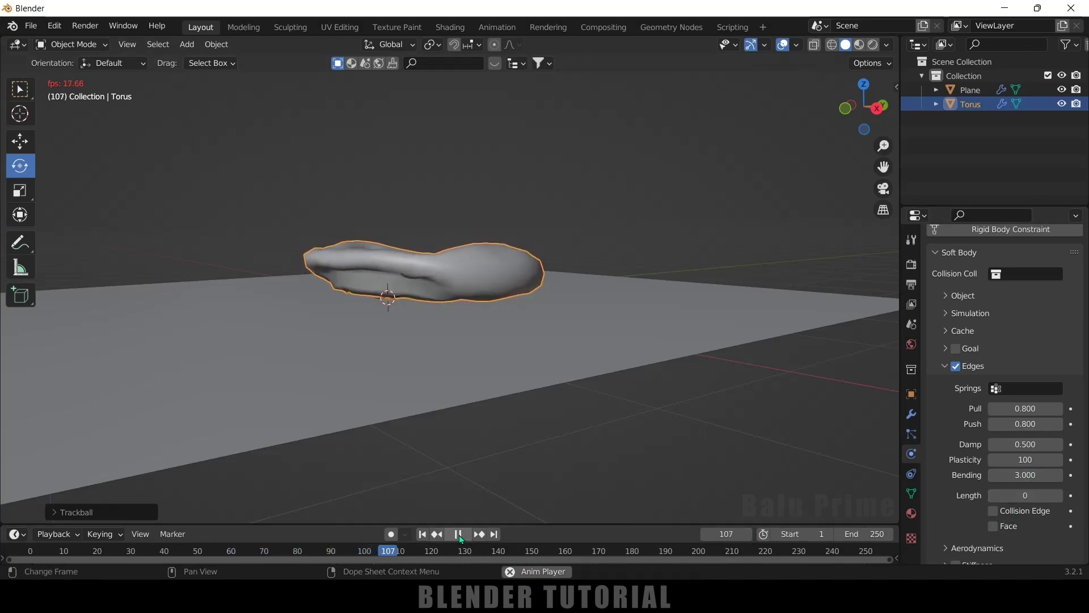
{"action": "left_click", "coordinate": [458, 534]}
{"action": "left_click", "coordinate": [422, 534]}
{"action": "left_click", "coordinate": [1025, 459]}
- Reset Plasticity to 0, play the test drop, and return to frame 1
{"action": "type", "text": "0"}
{"action": "key", "text": "Return"}
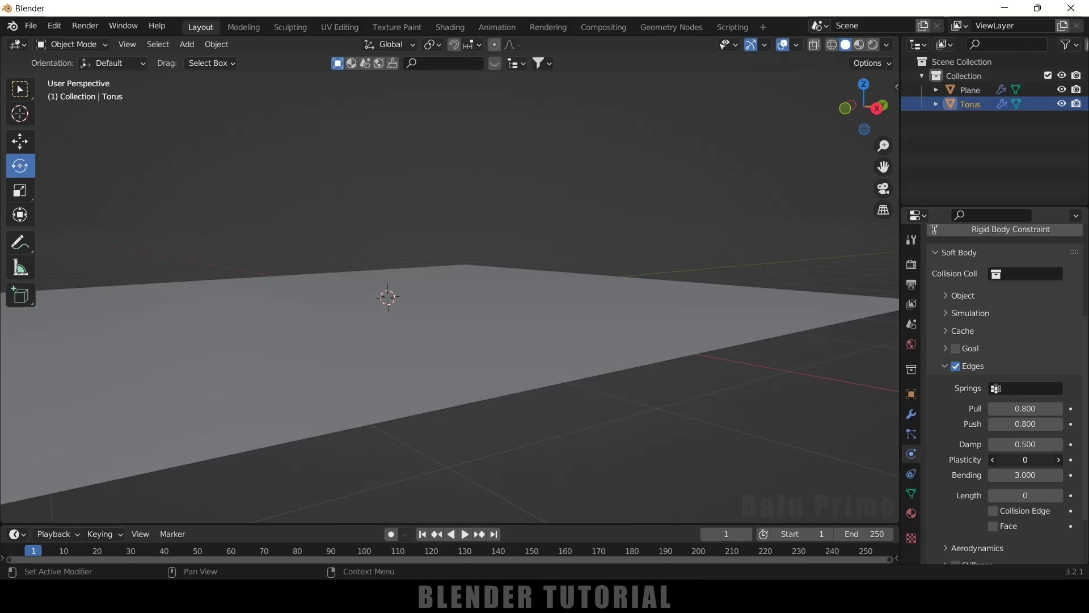
{"action": "scroll", "coordinate": [741, 357], "scroll_direction": "down", "scroll_amount": 5}
{"action": "middle_click_drag", "start_coordinate": [474, 272], "coordinate": [488, 249]}
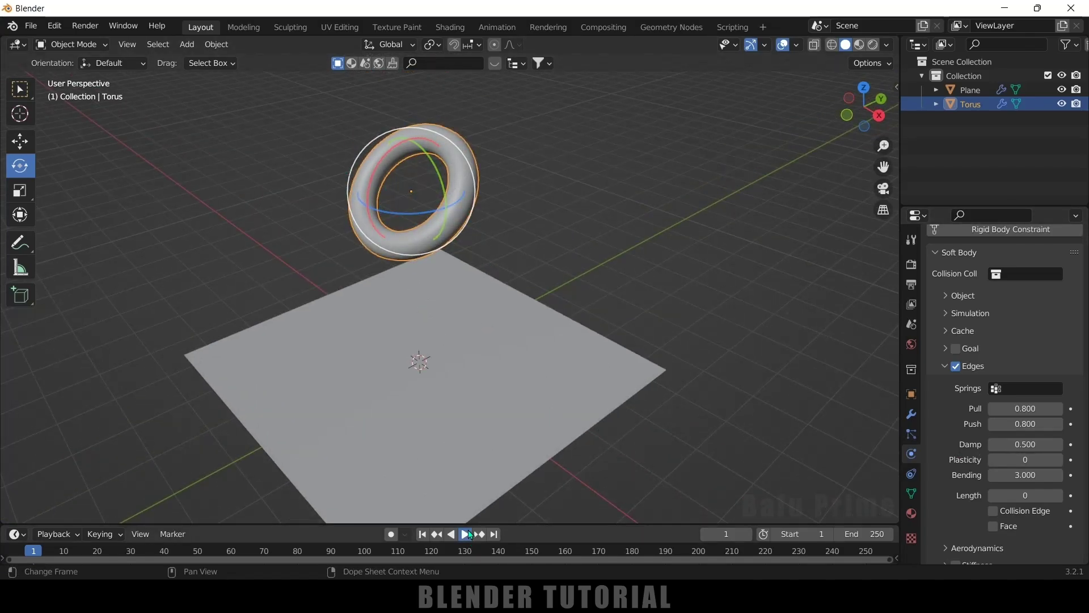
{"action": "left_click", "coordinate": [463, 535]}
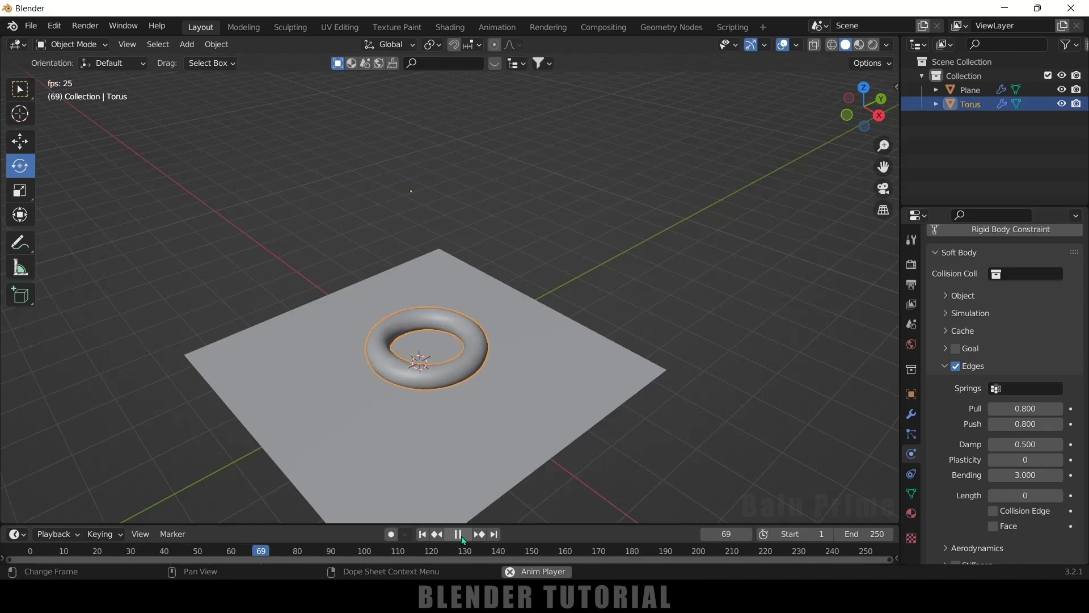
{"action": "key", "text": "Escape"}
{"action": "key", "text": "r"}
- Rotate the torus around X back to level above the plane
{"action": "middle_click_drag", "start_coordinate": [539, 442], "coordinate": [572, 415]}
{"action": "middle_click_drag", "start_coordinate": [468, 275], "coordinate": [531, 136]}
{"action": "left_click_drag", "start_coordinate": [531, 136], "coordinate": [542, 173]}
{"action": "middle_click_drag", "start_coordinate": [634, 242], "coordinate": [564, 352]}
- Scale the collision plane up larger for a wider landing surface
{"action": "left_click", "coordinate": [542, 391]}
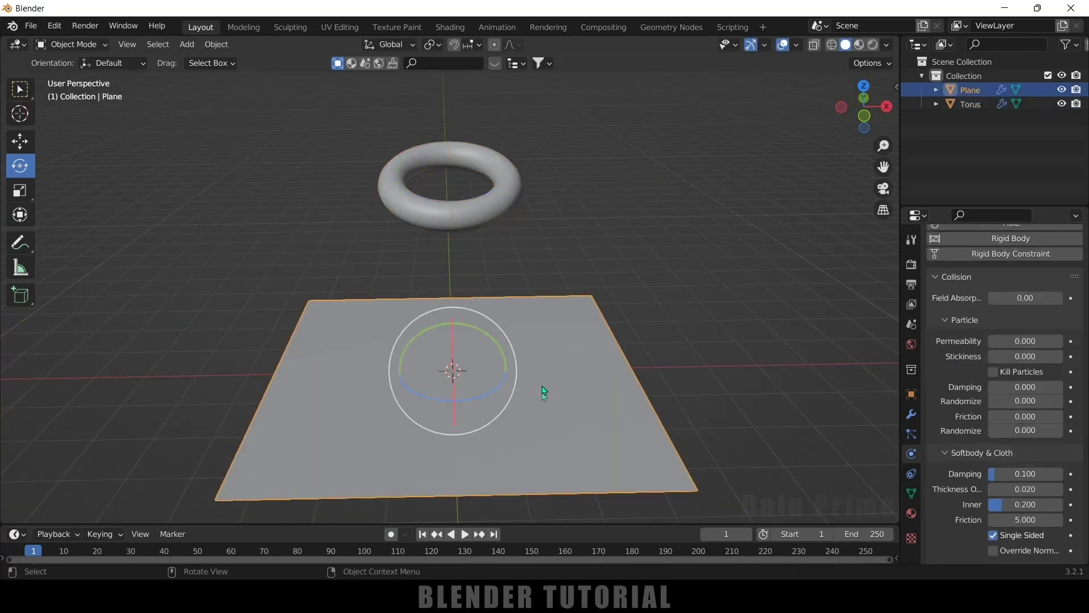
{"action": "key", "text": "s"}
{"action": "left_click", "coordinate": [627, 384]}
{"action": "scroll", "coordinate": [607, 382], "scroll_direction": "down", "scroll_amount": 2}
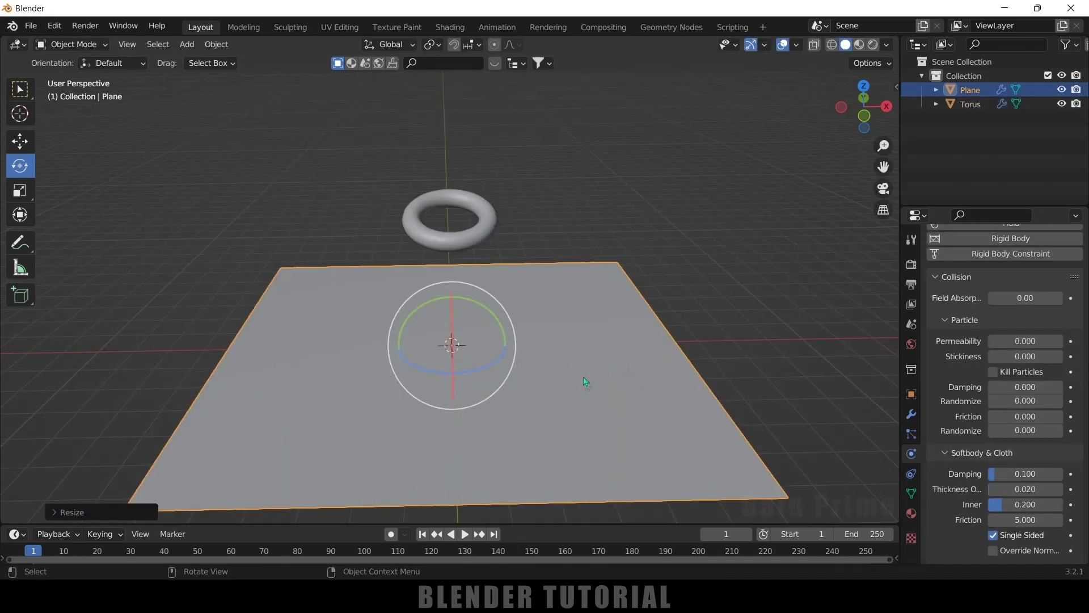
{"action": "middle_click_drag", "start_coordinate": [542, 389], "coordinate": [554, 384]}
{"action": "left_click", "coordinate": [186, 44]}
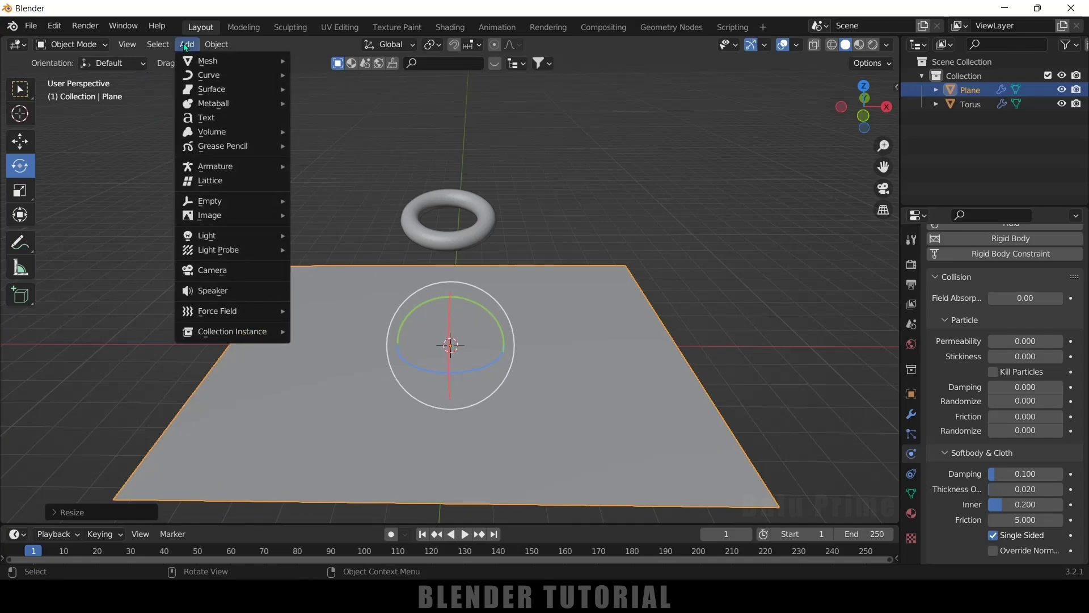
{"action": "mouse_move", "coordinate": [225, 64]}
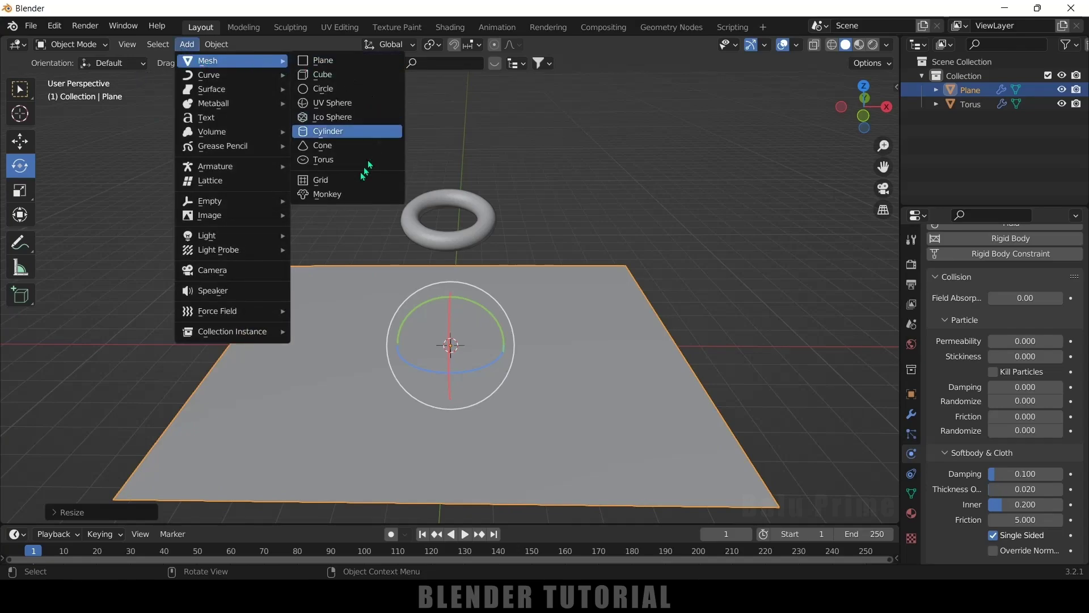
- Add a Suzanne monkey, raise it along Z and tilt it about −35° on X
{"action": "left_click", "coordinate": [325, 194]}
{"action": "middle_click_drag", "start_coordinate": [581, 393], "coordinate": [487, 378], "text": "alt"}
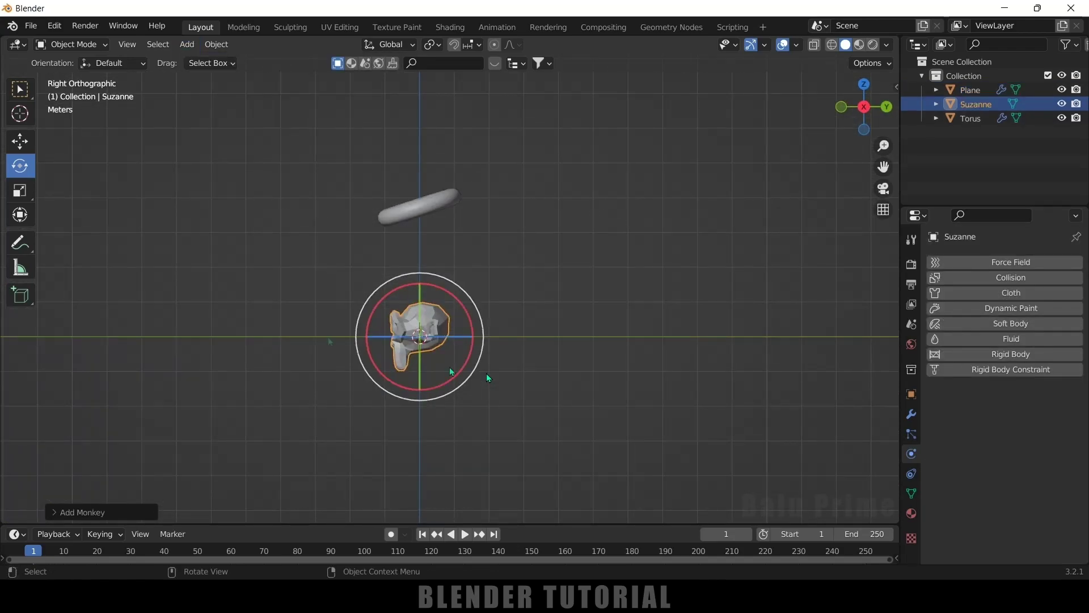
{"action": "left_click", "coordinate": [20, 141]}
{"action": "left_click_drag", "start_coordinate": [421, 285], "coordinate": [418, 249]}
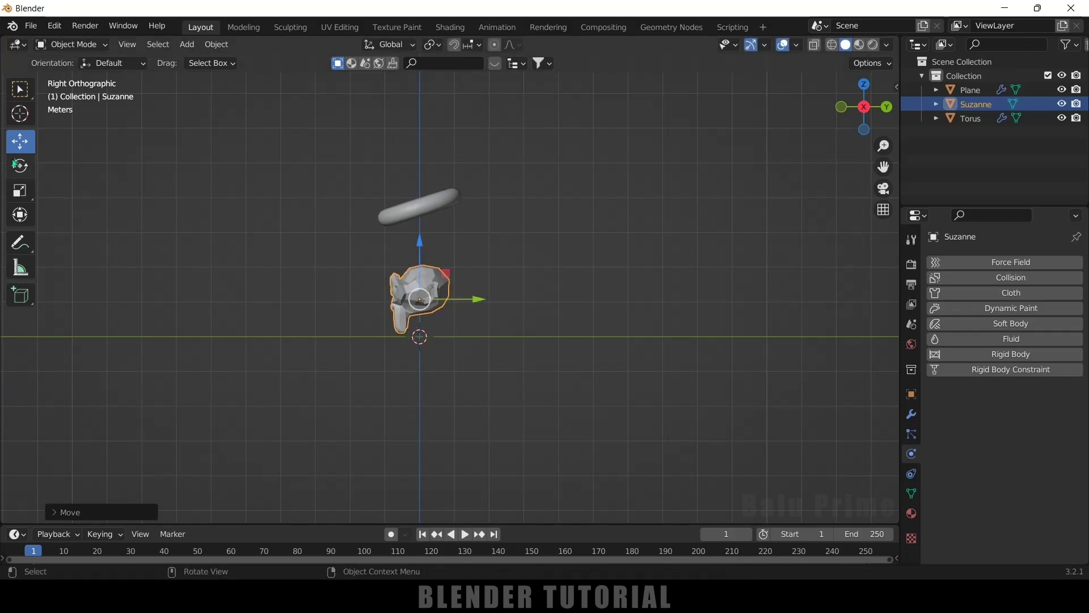
{"action": "left_click", "coordinate": [20, 166]}
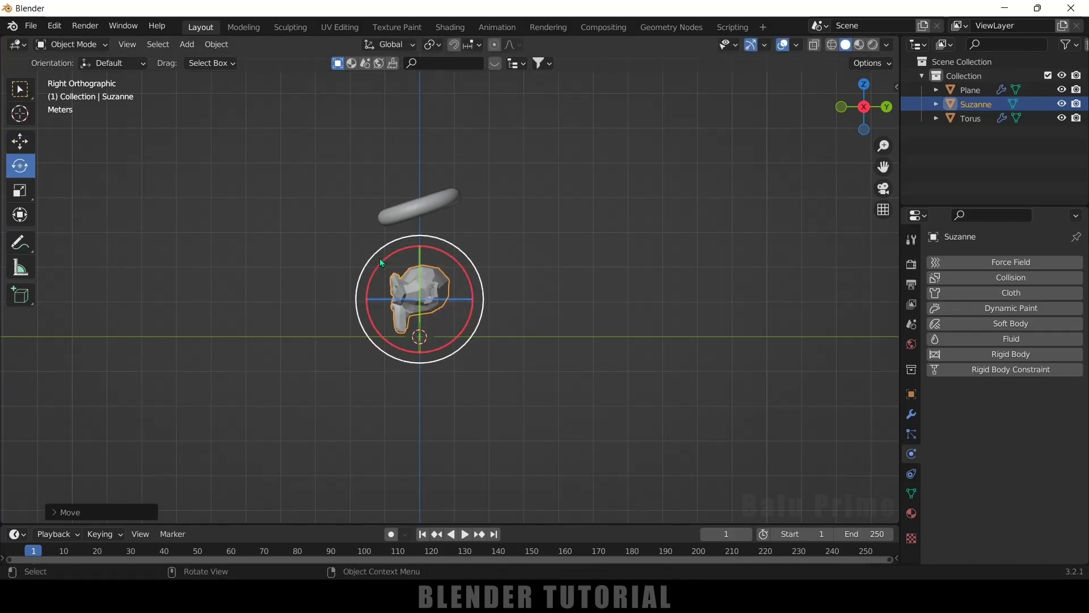
{"action": "left_click_drag", "start_coordinate": [385, 262], "coordinate": [417, 252]}
{"action": "middle_click_drag", "start_coordinate": [417, 251], "coordinate": [196, 240]}
- Nudge Suzanne just above the plane on Z and shade it smooth
{"action": "left_click", "coordinate": [18, 142]}
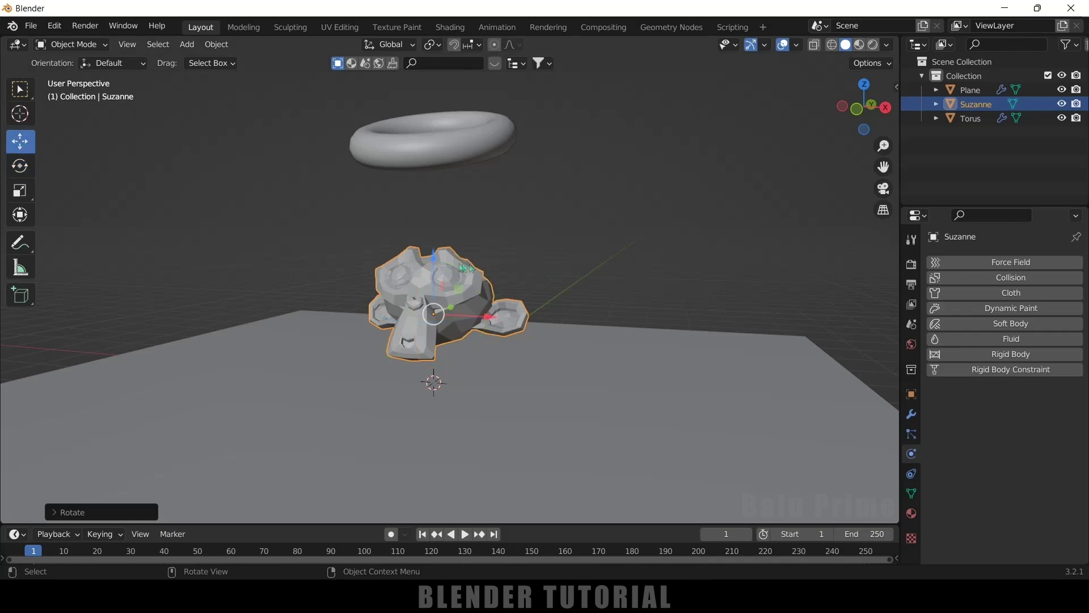
{"action": "left_click_drag", "start_coordinate": [436, 261], "coordinate": [436, 289]}
{"action": "key", "text": "KP_3"}
{"action": "scroll", "coordinate": [464, 389], "scroll_direction": "up", "scroll_amount": 2}
{"action": "scroll", "coordinate": [464, 390], "scroll_direction": "up", "scroll_amount": 2}
{"action": "middle_click_drag", "start_coordinate": [464, 390], "coordinate": [554, 248], "text": "shift"}
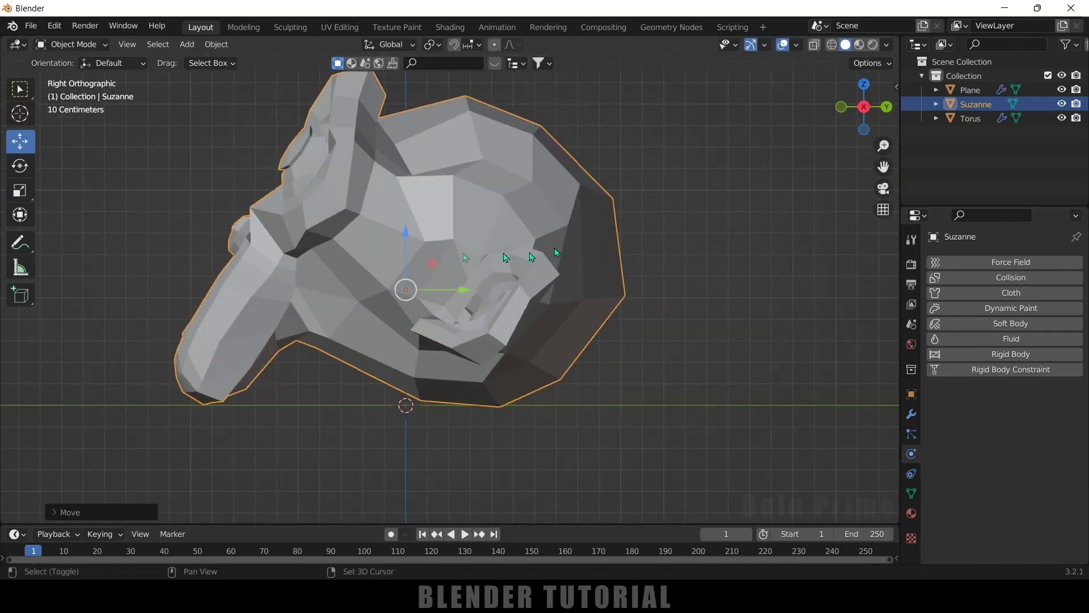
{"action": "left_click_drag", "start_coordinate": [411, 239], "coordinate": [409, 228]}
{"action": "middle_click_drag", "start_coordinate": [409, 228], "coordinate": [448, 187]}
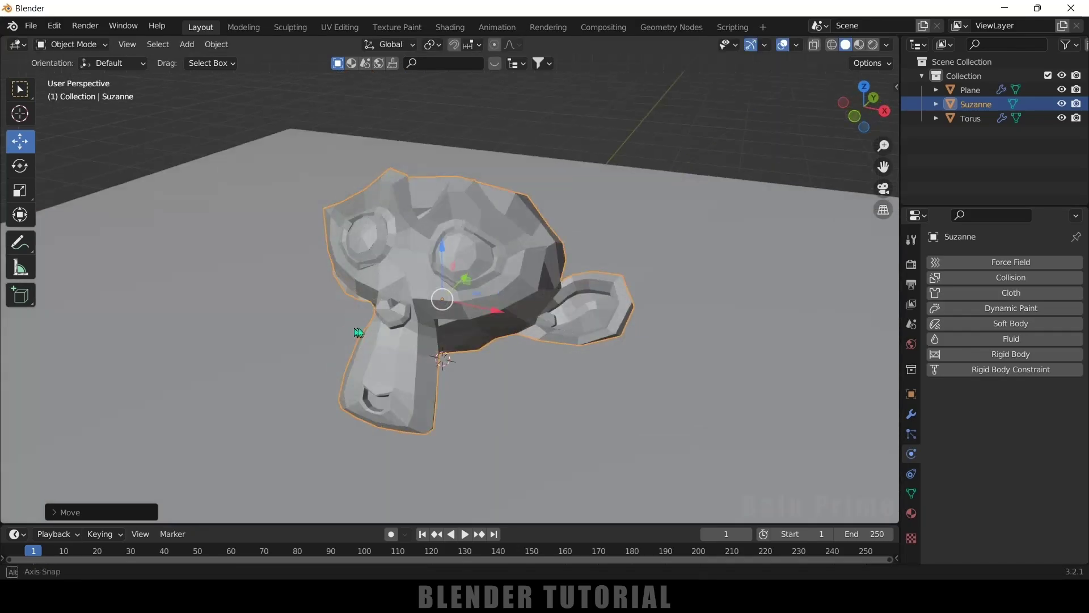
{"action": "scroll", "coordinate": [433, 259], "scroll_direction": "down", "scroll_amount": 3}
{"action": "right_click", "coordinate": [432, 259]}
{"action": "left_click", "coordinate": [422, 255]}
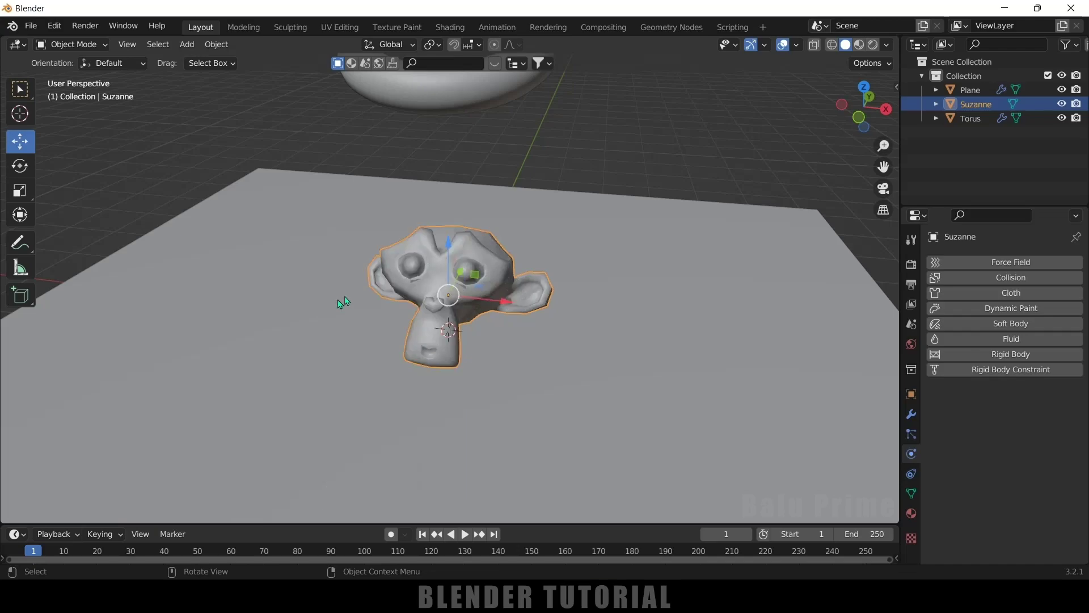
- Add a Subdivision Surface modifier (viewport 1, render 2) to Suzanne
{"action": "left_click", "coordinate": [912, 415]}
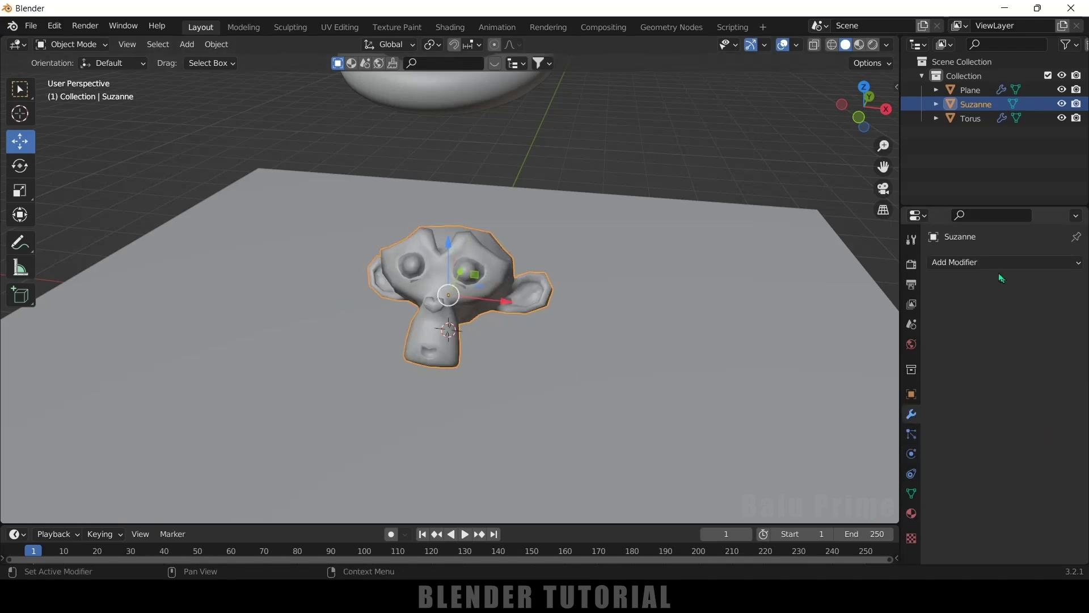
{"action": "left_click", "coordinate": [953, 262]}
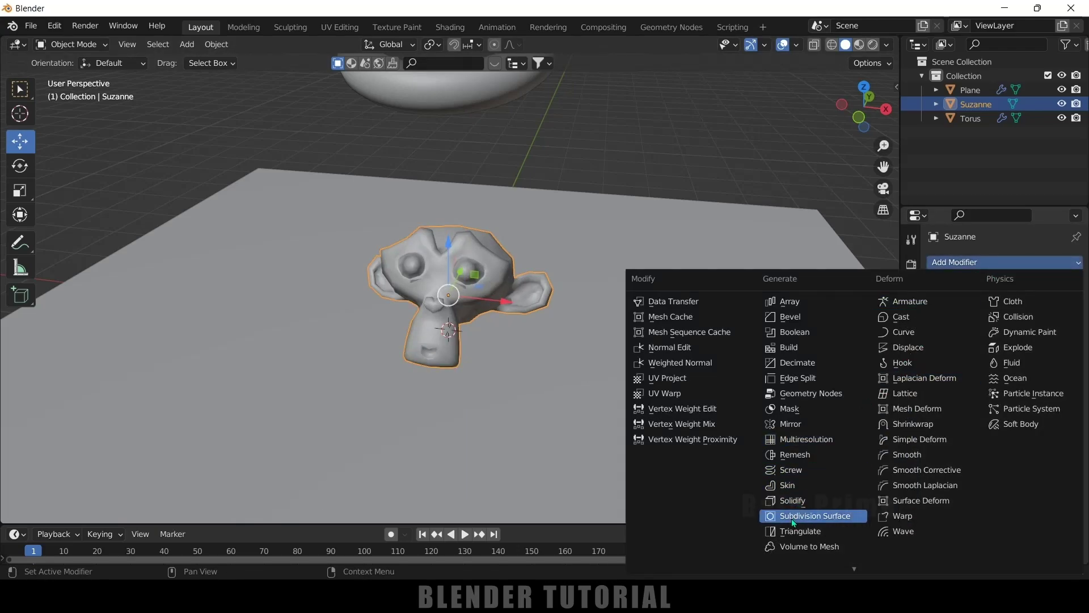
{"action": "left_click", "coordinate": [815, 515]}
{"action": "scroll", "coordinate": [601, 367], "scroll_direction": "down", "scroll_amount": 2}
{"action": "middle_click_drag", "start_coordinate": [573, 356], "coordinate": [507, 488]}
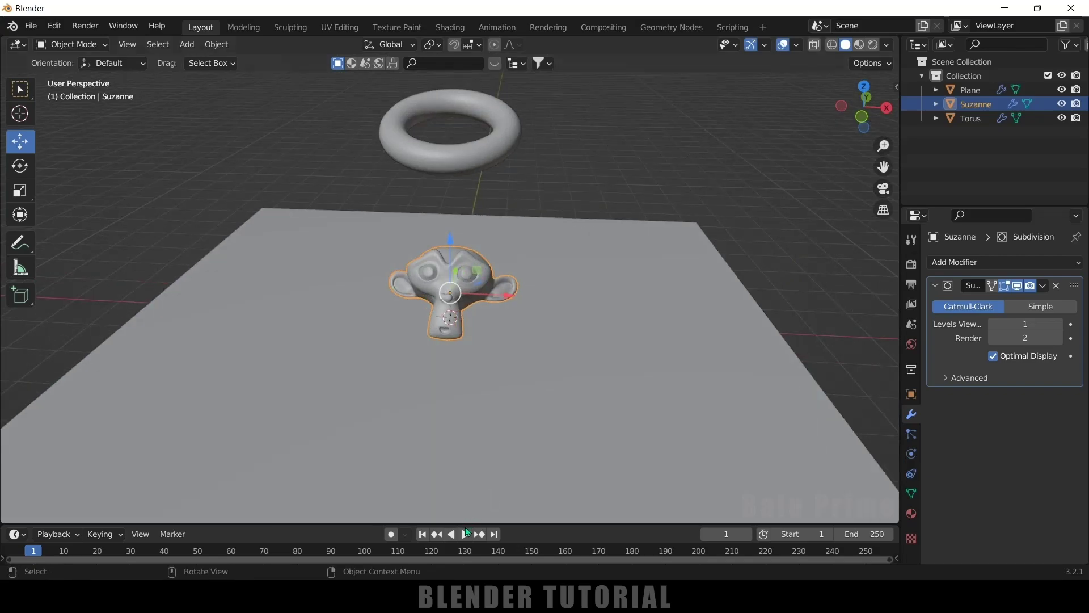
- Test the torus dropping onto Suzanne, rewind to frame 1, and reselect Suzanne
{"action": "left_click", "coordinate": [464, 534]}
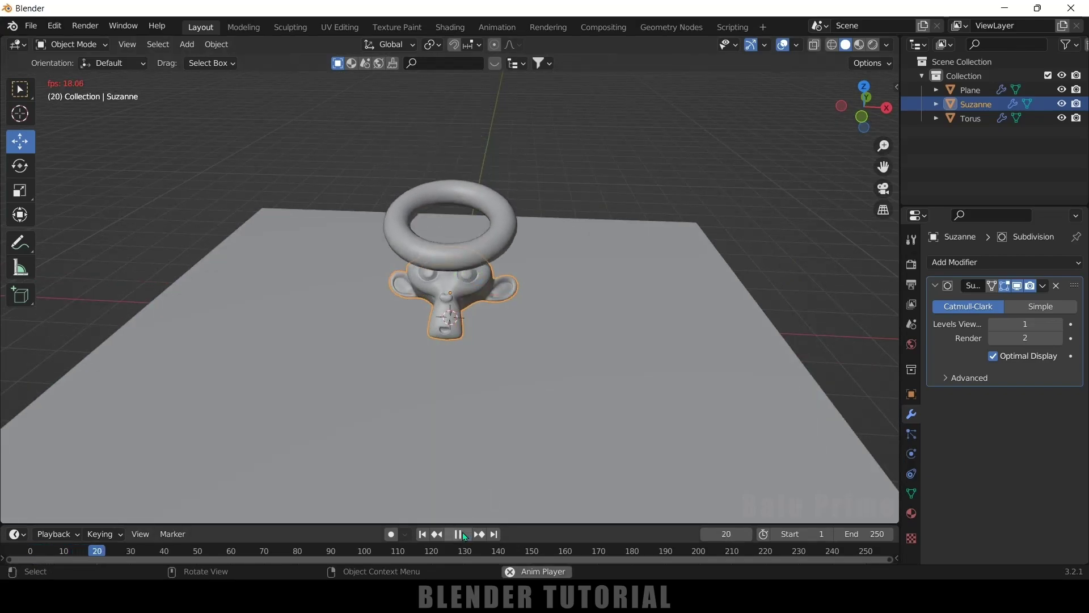
{"action": "left_click", "coordinate": [461, 533]}
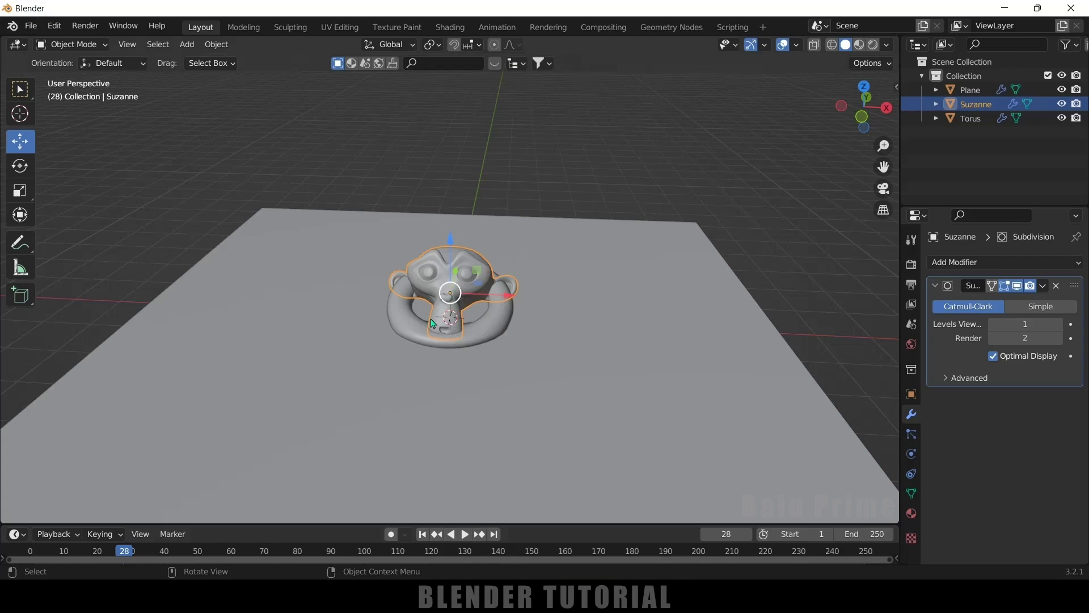
{"action": "middle_click_drag", "start_coordinate": [419, 339], "coordinate": [463, 340]}
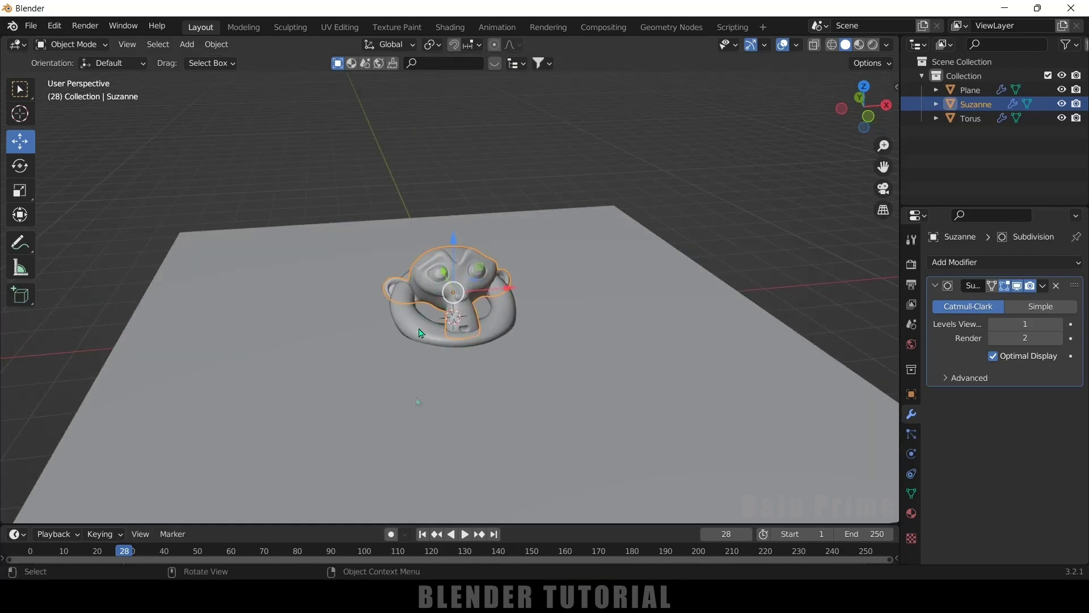
{"action": "left_click", "coordinate": [423, 533]}
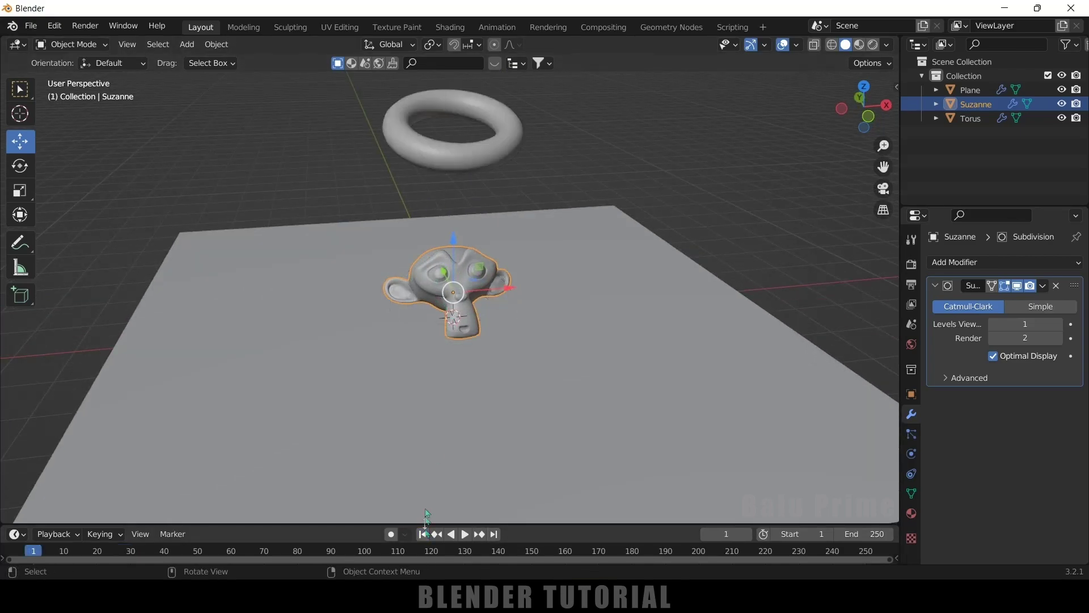
{"action": "left_click", "coordinate": [768, 158]}
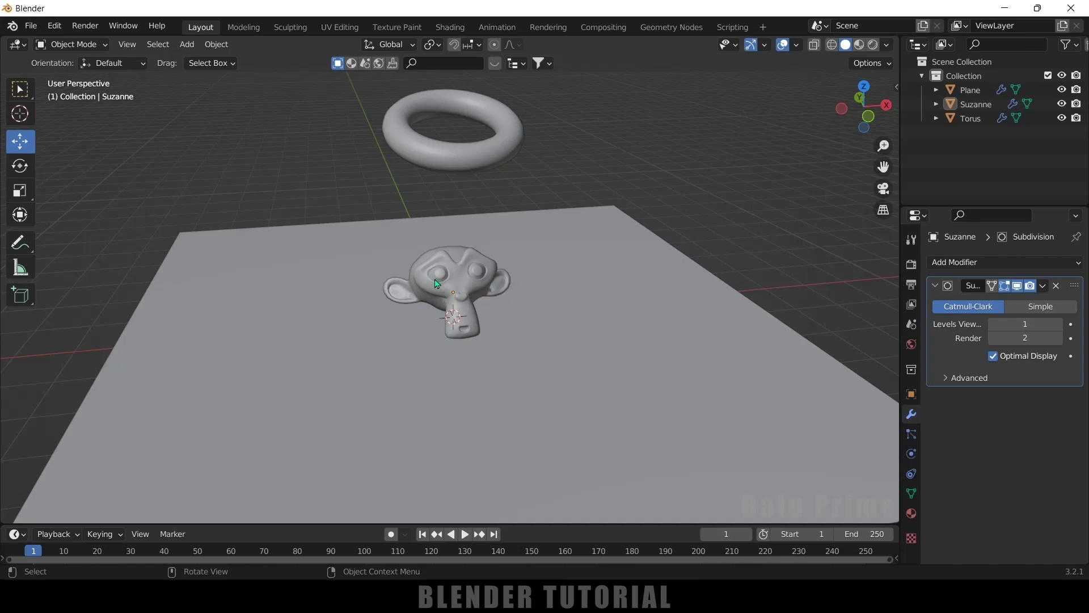
{"action": "left_click", "coordinate": [508, 294]}
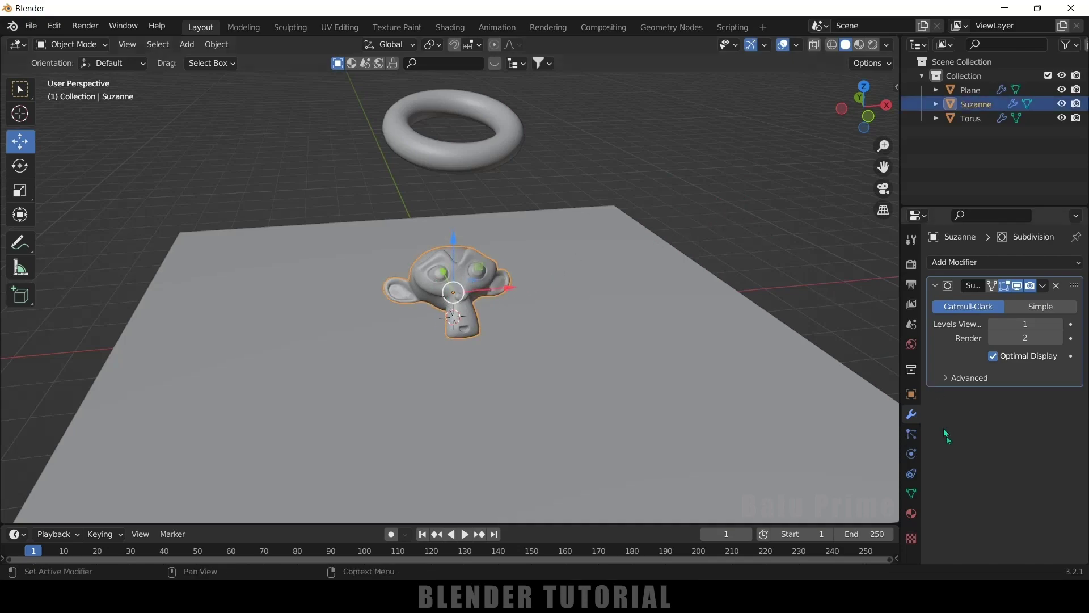
- Give Suzanne Collision physics in the Physics properties
{"action": "left_click", "coordinate": [911, 454]}
{"action": "left_click", "coordinate": [987, 280]}
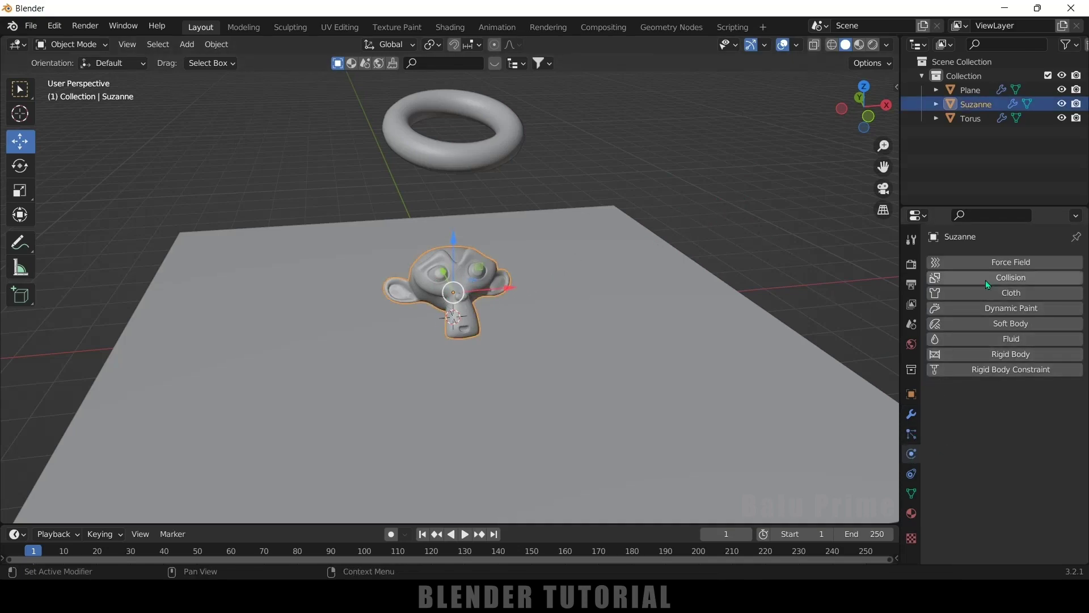
{"action": "left_click", "coordinate": [568, 499]}
- Play a test drop onto Suzanne, stop it, rewind to frame 1, and select the torus
{"action": "left_click", "coordinate": [465, 533]}
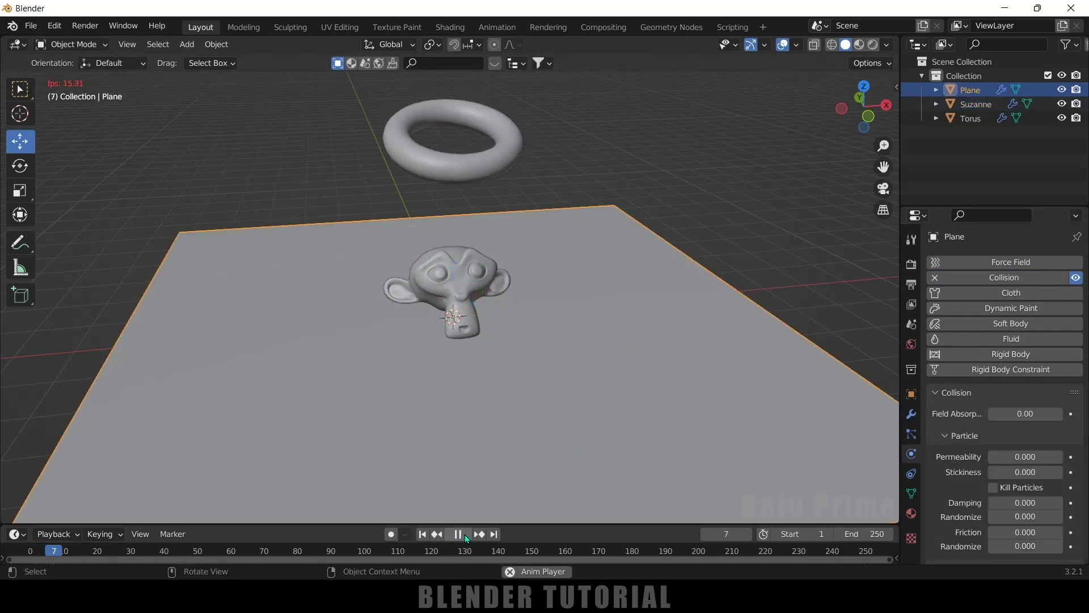
{"action": "left_click", "coordinate": [466, 536]}
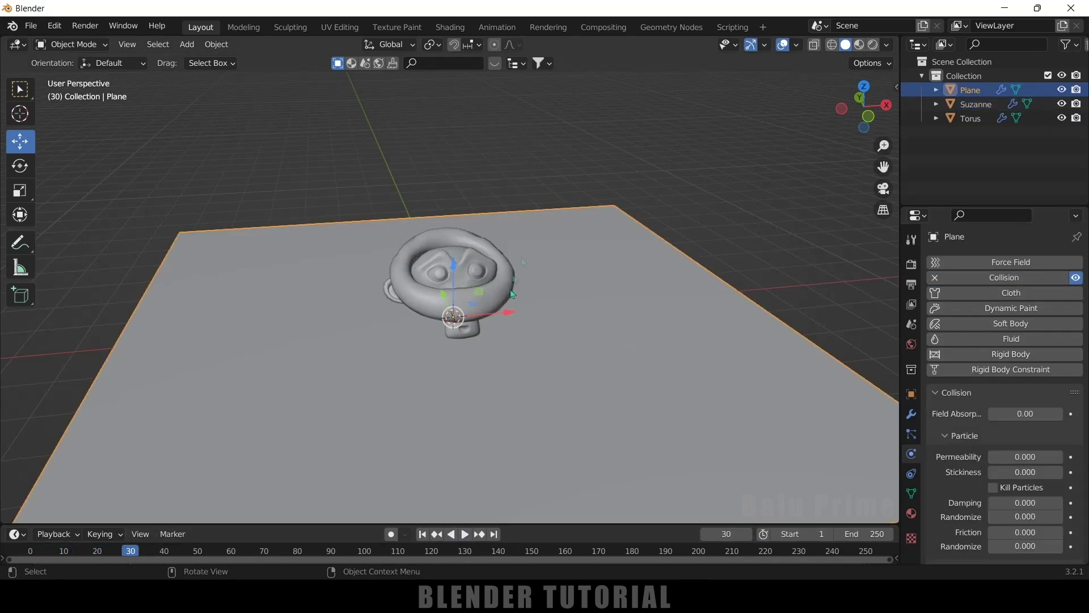
{"action": "left_click", "coordinate": [422, 534]}
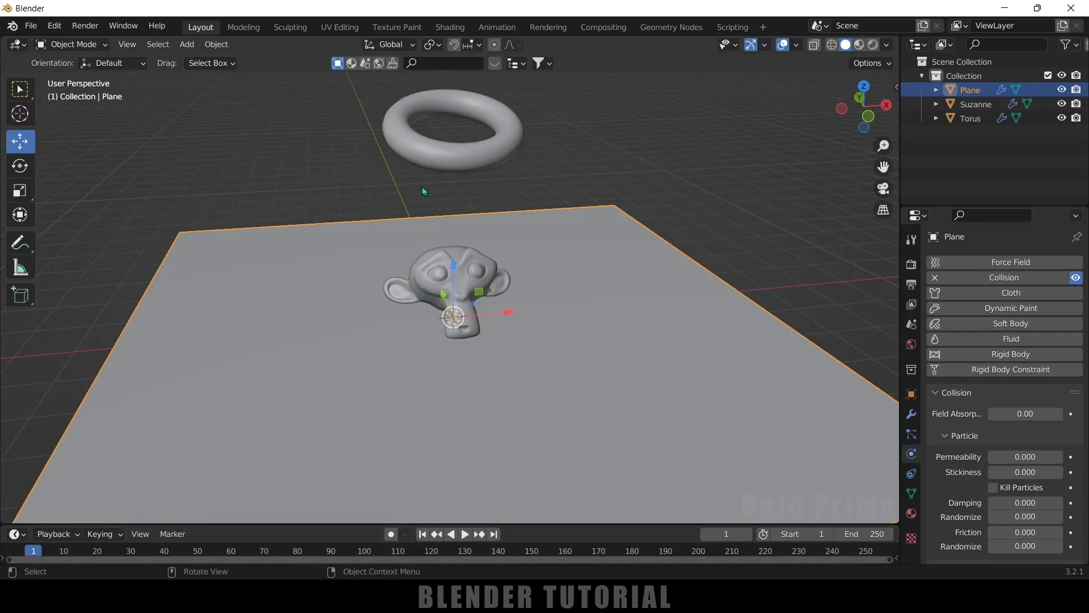
{"action": "middle_click_drag", "start_coordinate": [535, 166], "coordinate": [624, 175]}
{"action": "left_click", "coordinate": [466, 180]}
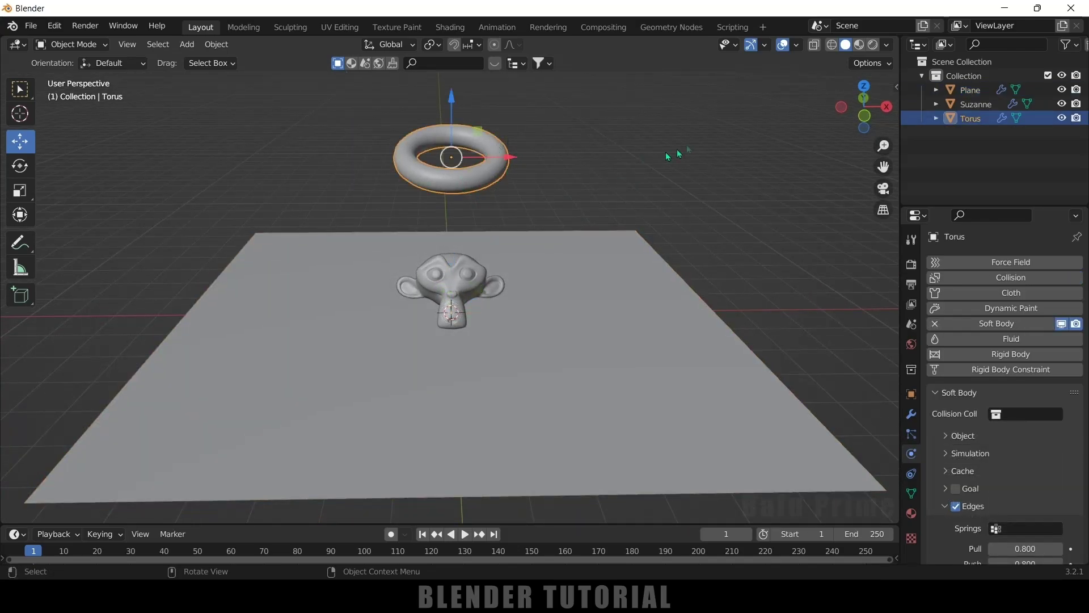
- Duplicate the torus with Shift+D and place the copy above the original
{"action": "key", "text": "shift+d"}
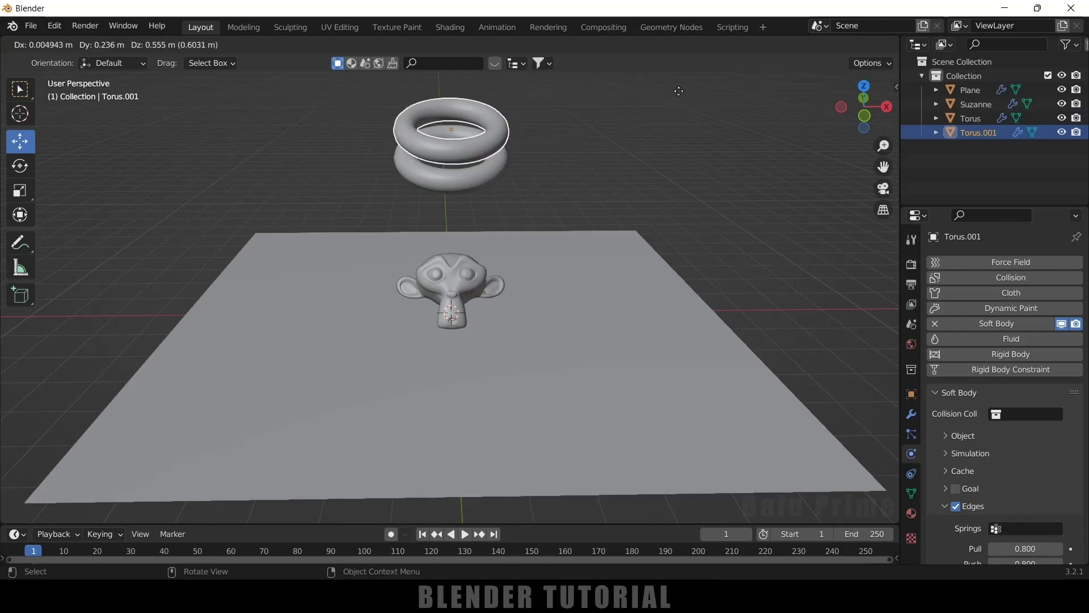
{"action": "left_click", "coordinate": [679, 84]}
{"action": "middle_click_drag", "start_coordinate": [675, 91], "coordinate": [469, 543]}
- Play the drop with both tori, stop it, and rewind to frame 1
{"action": "left_click", "coordinate": [468, 539]}
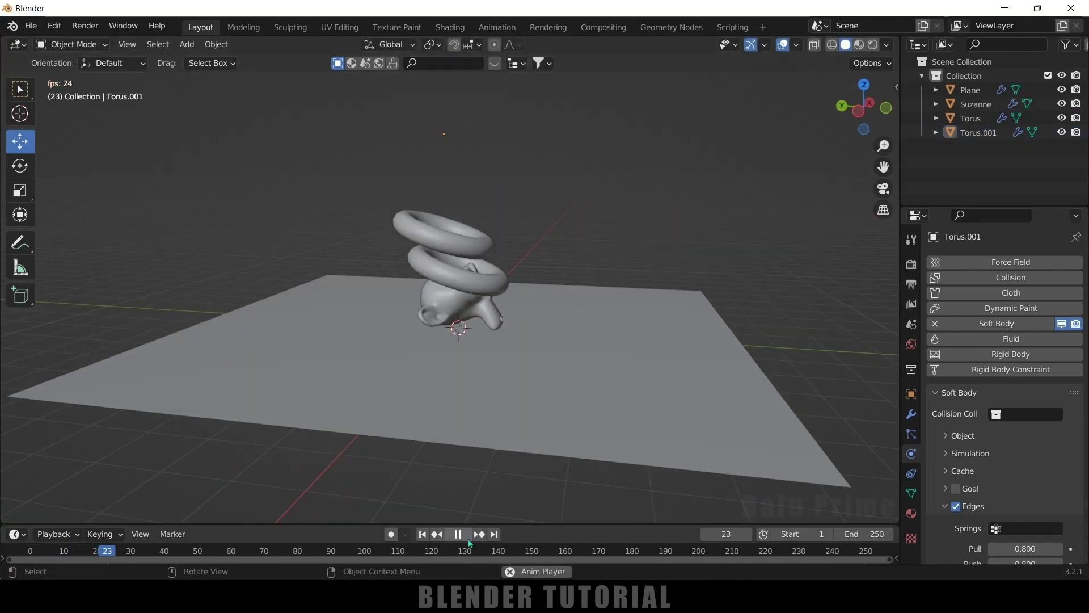
{"action": "left_click", "coordinate": [468, 539]}
{"action": "scroll", "coordinate": [490, 401], "scroll_direction": "up", "scroll_amount": 2}
{"action": "scroll", "coordinate": [482, 397], "scroll_direction": "up", "scroll_amount": 3}
{"action": "middle_click_drag", "start_coordinate": [490, 401], "coordinate": [454, 363]}
{"action": "middle_click_drag", "start_coordinate": [569, 397], "coordinate": [482, 482]}
{"action": "left_click", "coordinate": [422, 534]}
- Add Collision physics to both the lower torus and the upper Torus.001
{"action": "scroll", "coordinate": [570, 368], "scroll_direction": "down", "scroll_amount": 5}
{"action": "middle_click_drag", "start_coordinate": [584, 340], "coordinate": [577, 291]}
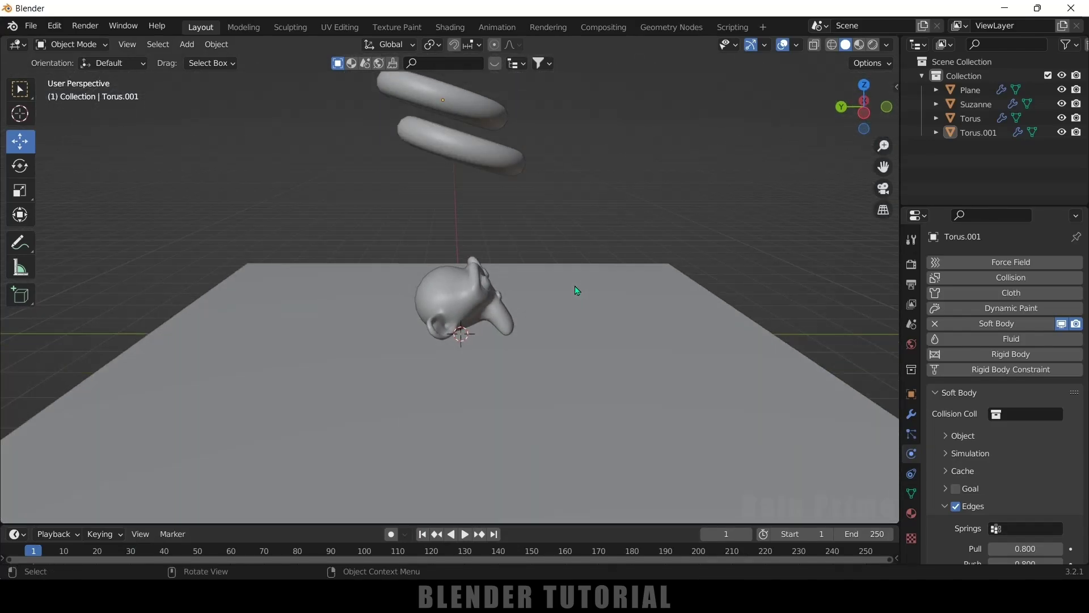
{"action": "left_click", "coordinate": [485, 160]}
{"action": "left_click", "coordinate": [998, 279]}
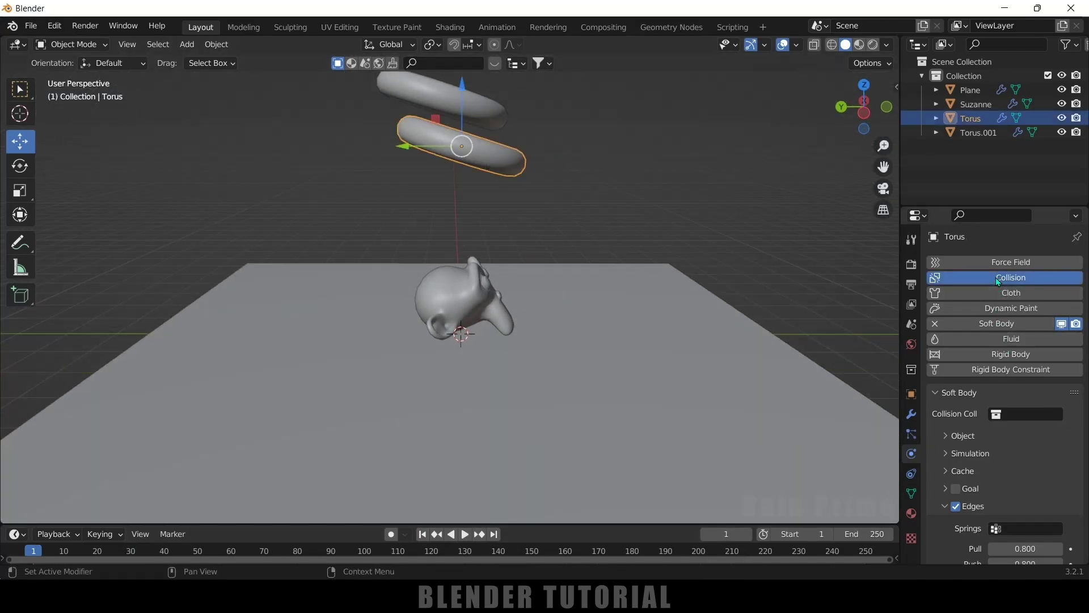
{"action": "left_click", "coordinate": [386, 91]}
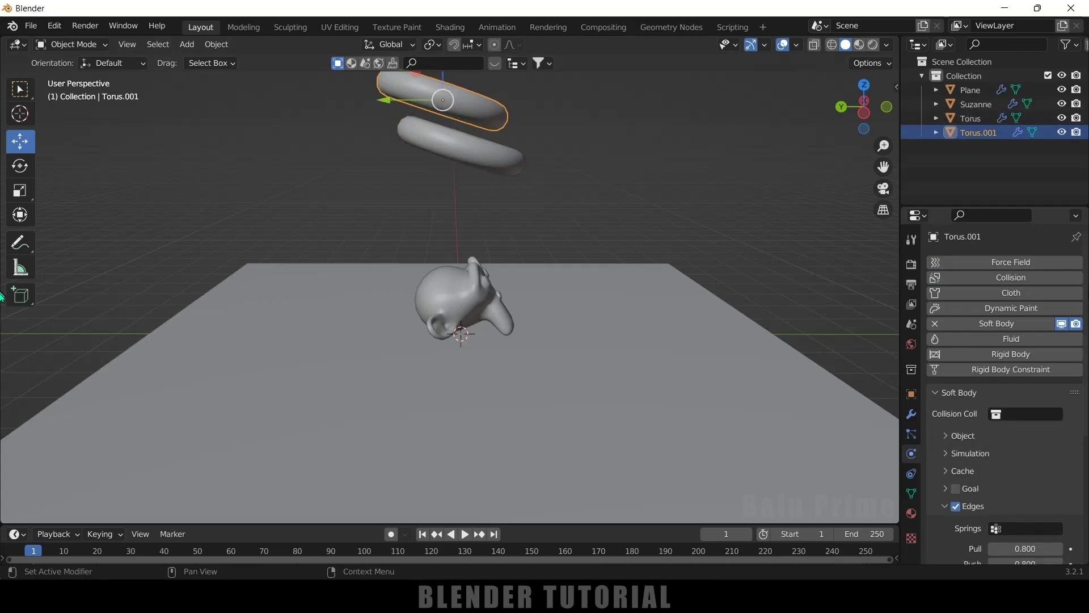
{"action": "left_click", "coordinate": [998, 277]}
{"action": "scroll", "coordinate": [443, 216], "scroll_direction": "down", "scroll_amount": 2}
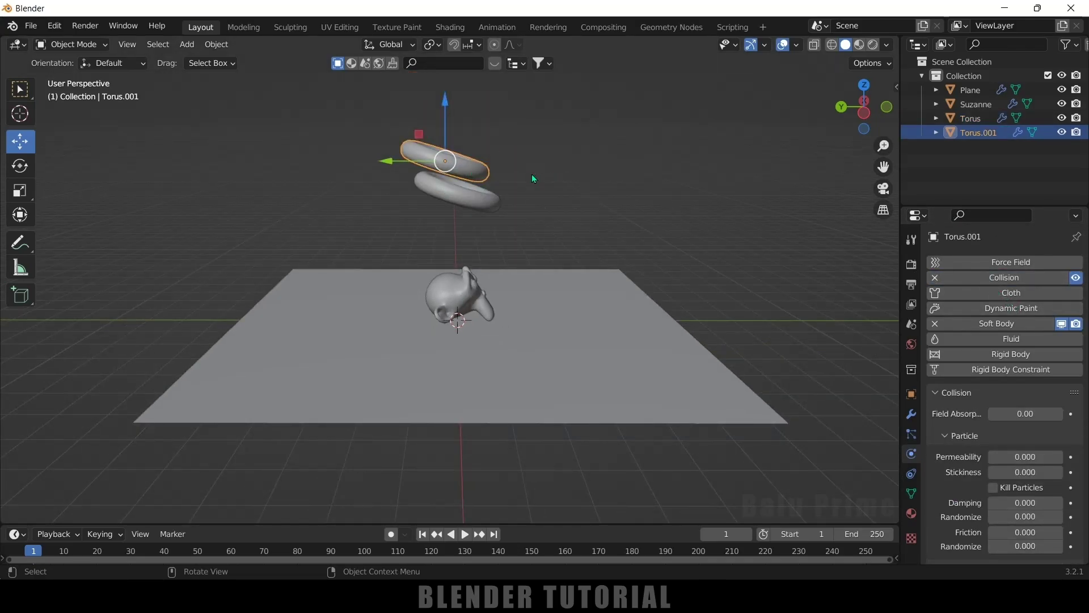
{"action": "scroll", "coordinate": [533, 178], "scroll_direction": "up", "scroll_amount": 2}
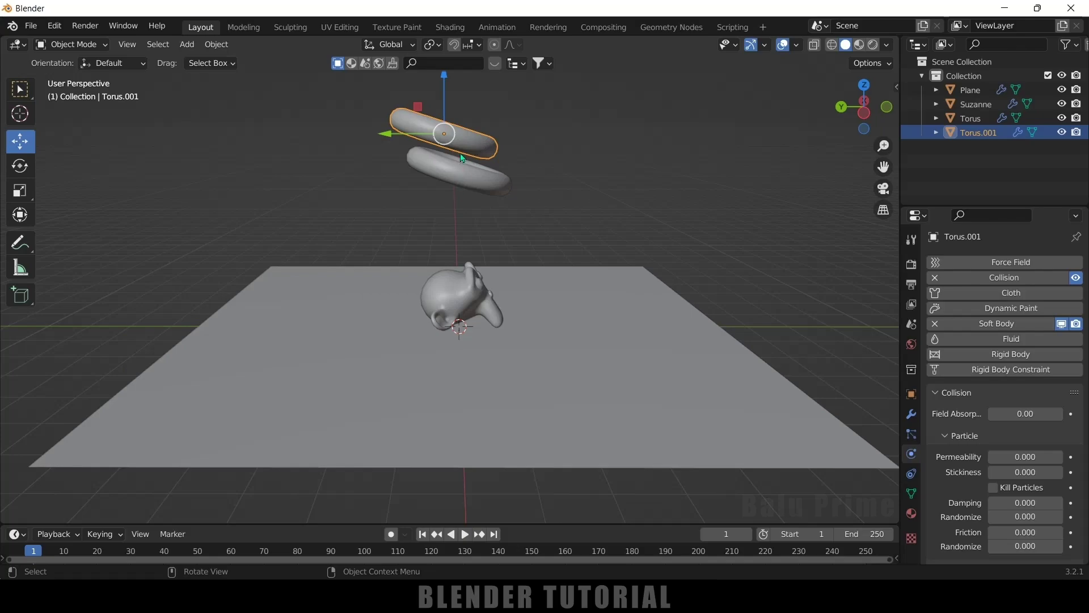
{"action": "middle_click_drag", "start_coordinate": [599, 272], "coordinate": [541, 265]}
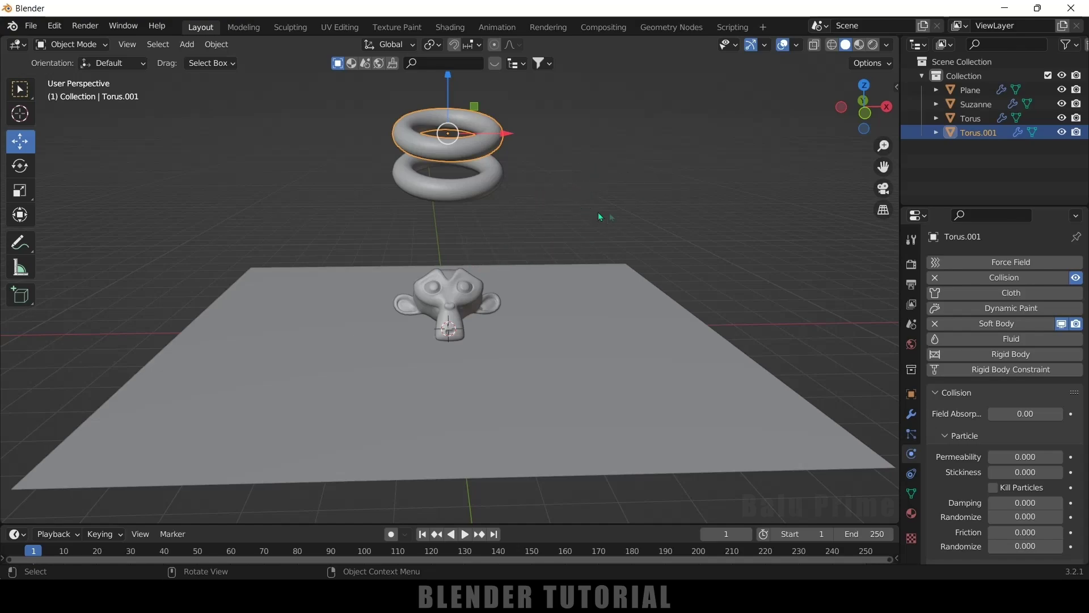
- Create a new material for the upper torus with a green base colour
{"action": "left_click", "coordinate": [638, 176]}
{"action": "left_click", "coordinate": [482, 152]}
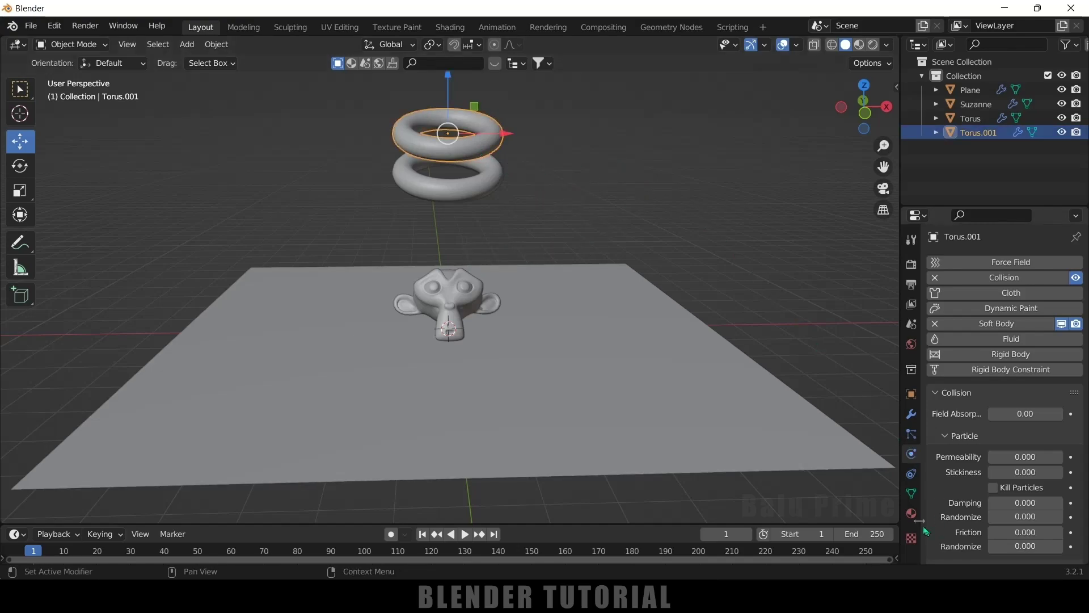
{"action": "left_click", "coordinate": [912, 514]}
{"action": "left_click", "coordinate": [958, 323]}
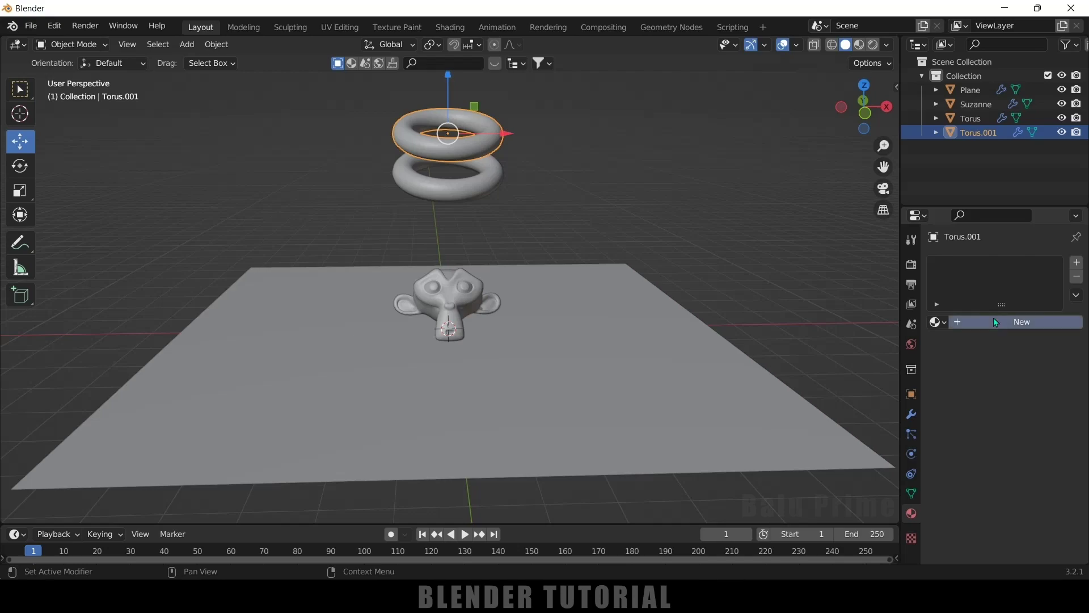
{"action": "left_click", "coordinate": [1029, 470]}
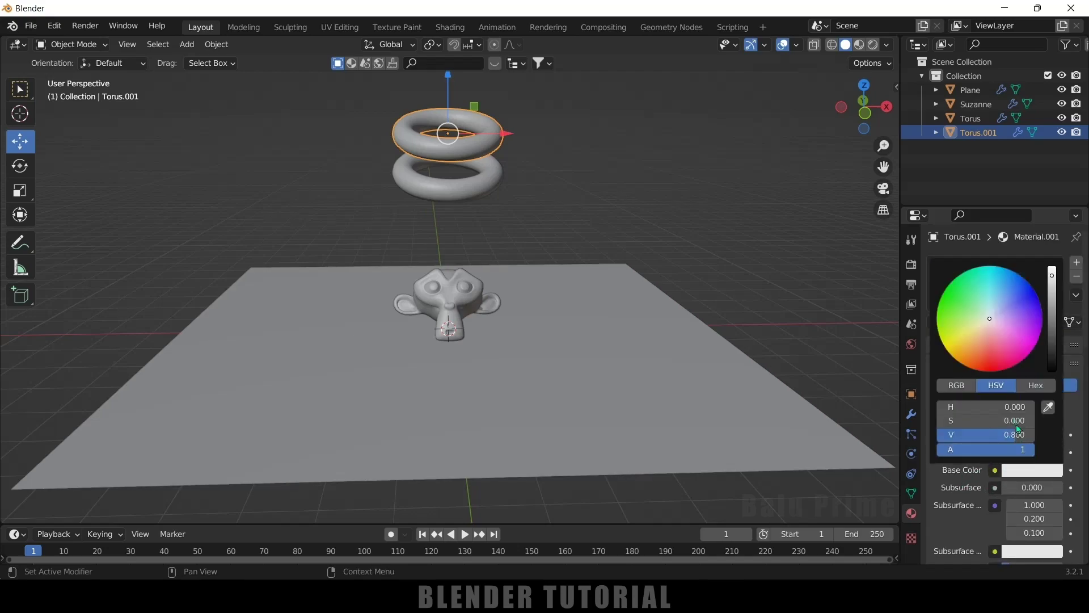
{"action": "left_click", "coordinate": [970, 302]}
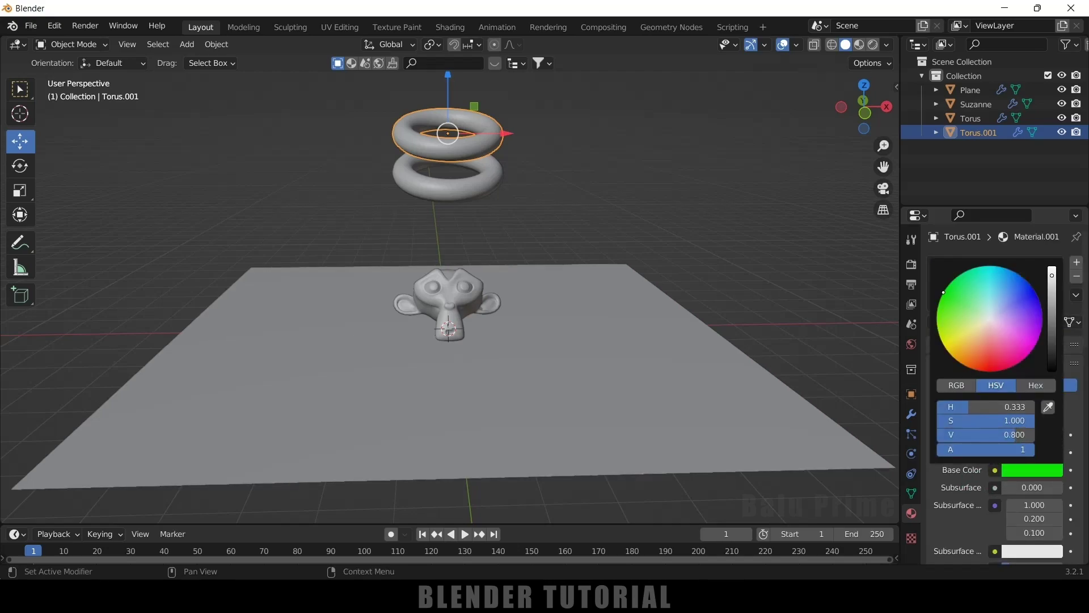
- In Material Preview, set Transmission to 1 and lower Roughness to about 0.142
{"action": "left_click", "coordinate": [859, 45]}
{"action": "scroll", "coordinate": [998, 368], "scroll_direction": "down", "scroll_amount": 6}
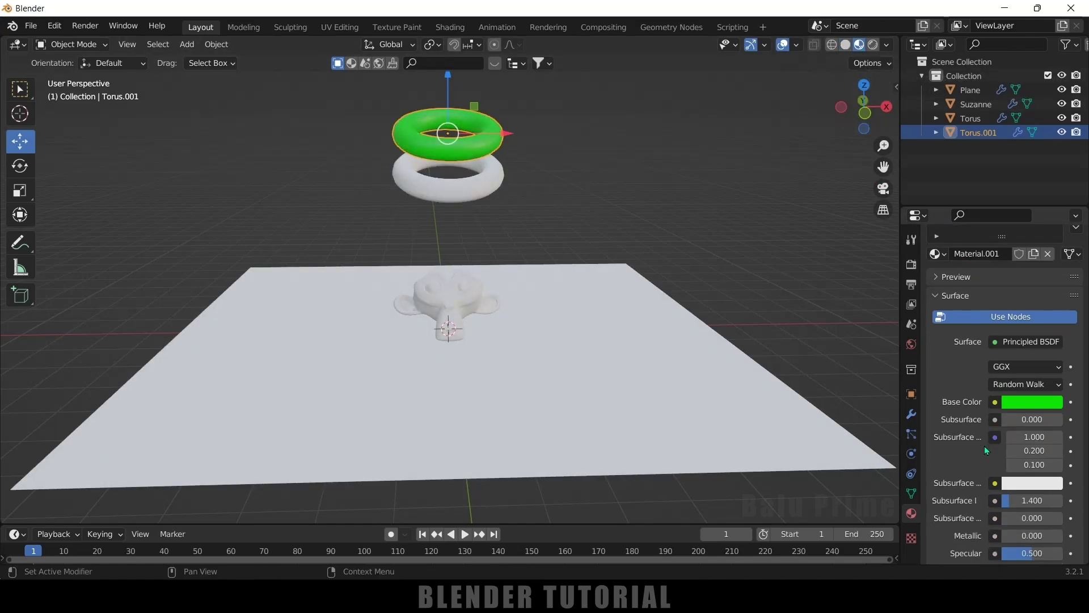
{"action": "scroll", "coordinate": [964, 515], "scroll_direction": "down", "scroll_amount": 6}
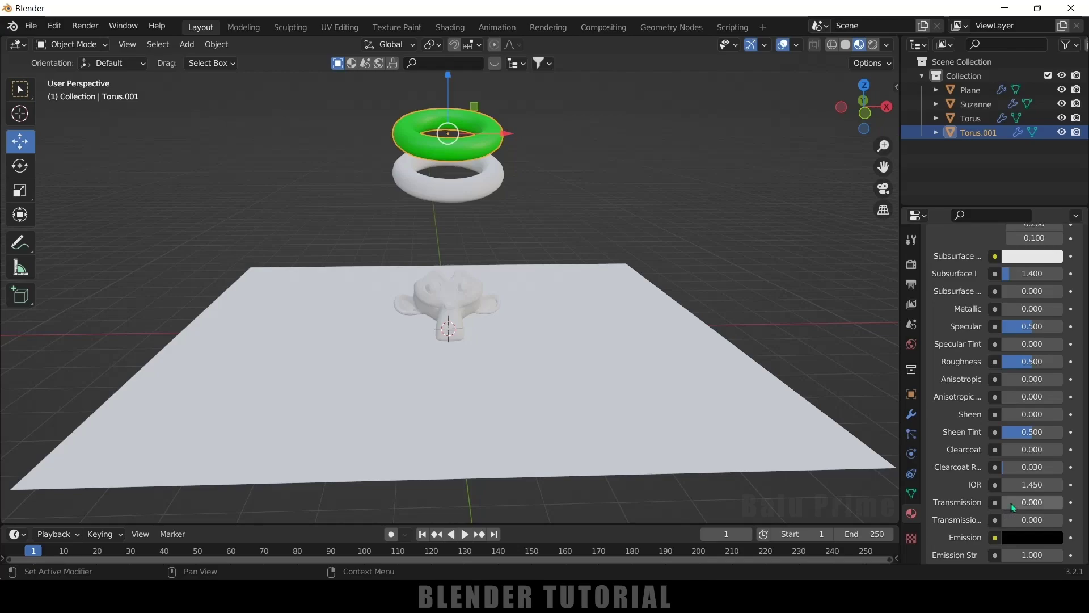
{"action": "left_click_drag", "start_coordinate": [1010, 503], "coordinate": [1060, 507]}
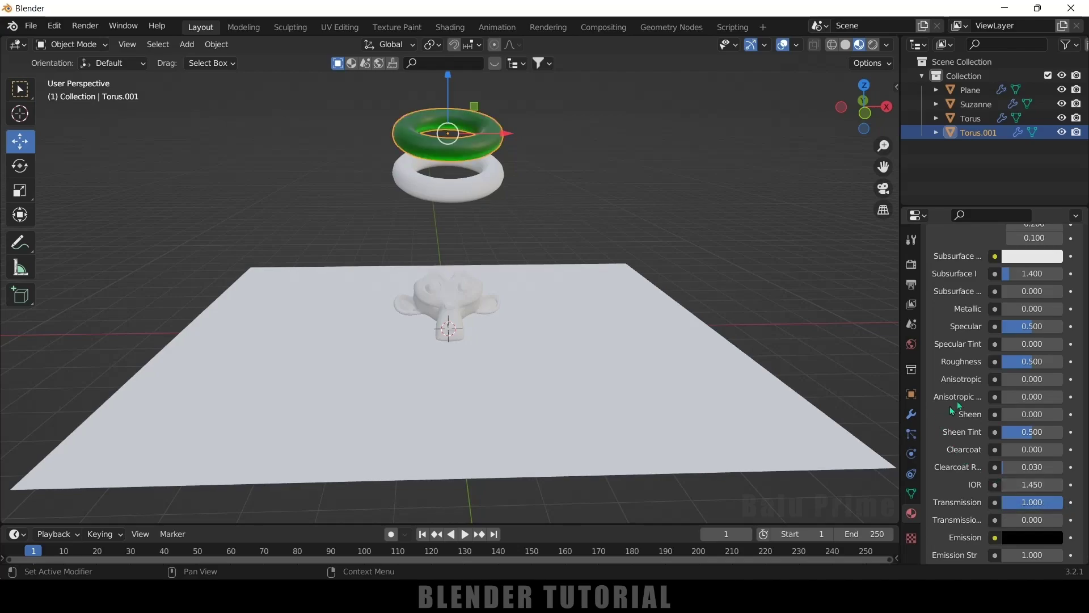
{"action": "left_click_drag", "start_coordinate": [1015, 367], "coordinate": [994, 368]}
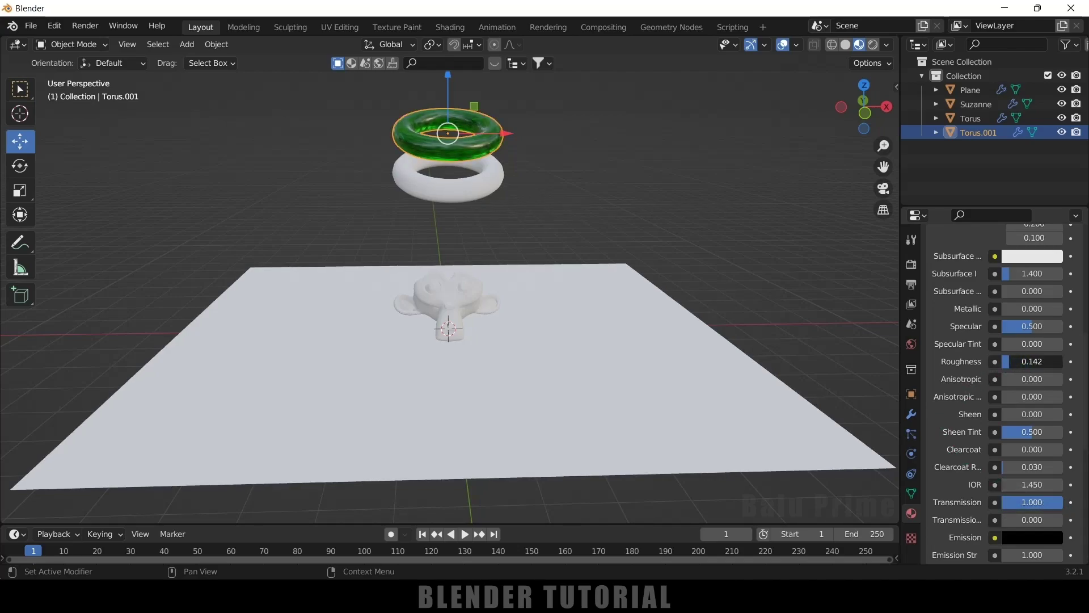
{"action": "scroll", "coordinate": [499, 170], "scroll_direction": "up", "scroll_amount": 2}
- Assign Material.001 to the lower torus and change its base colour to red
{"action": "left_click", "coordinate": [509, 166]}
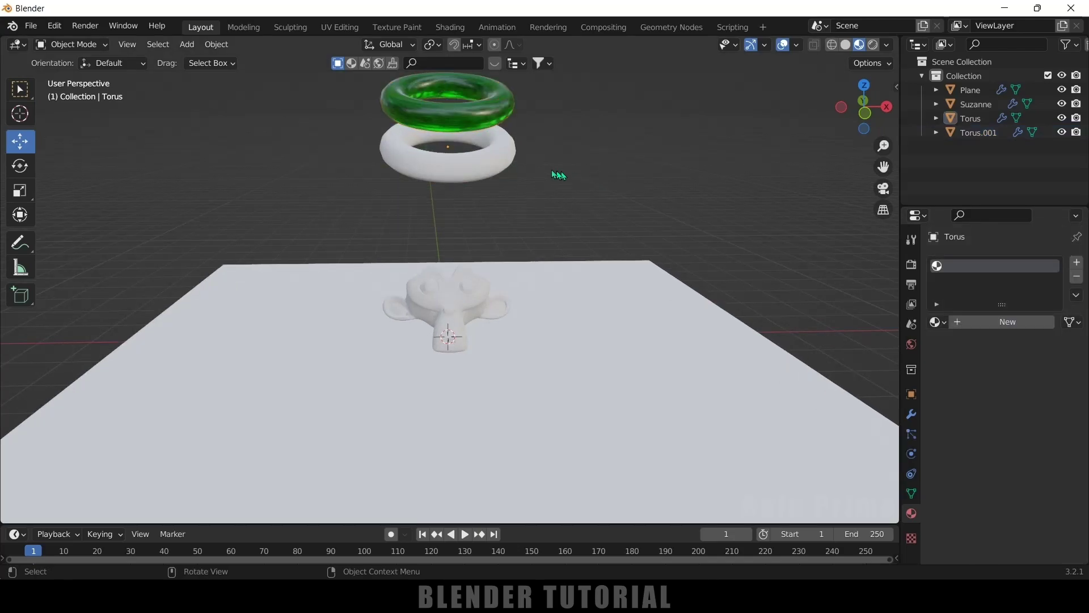
{"action": "left_click", "coordinate": [936, 321]}
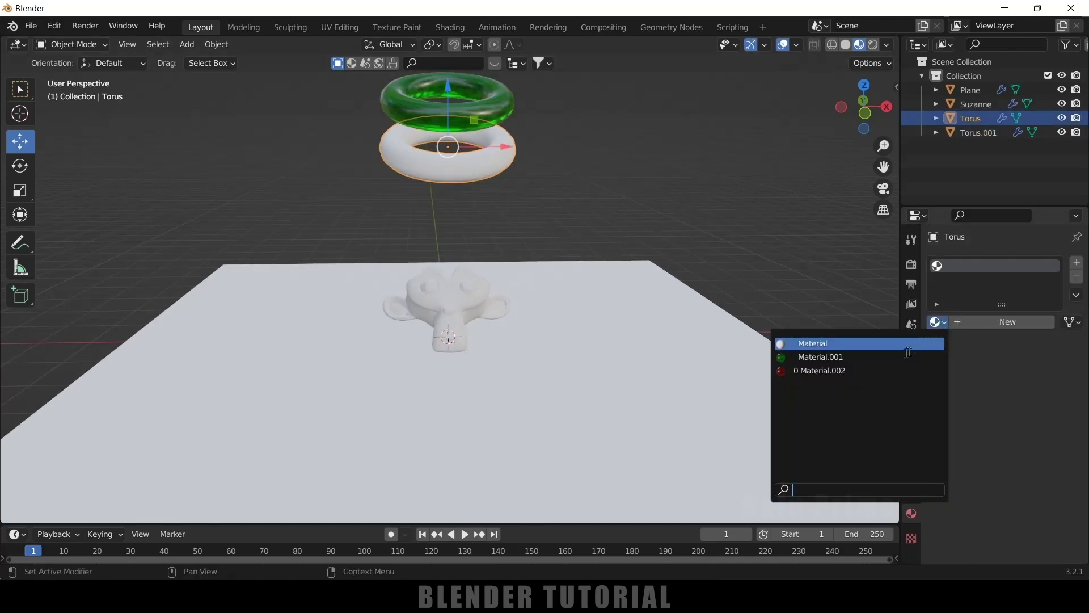
{"action": "left_click", "coordinate": [902, 357]}
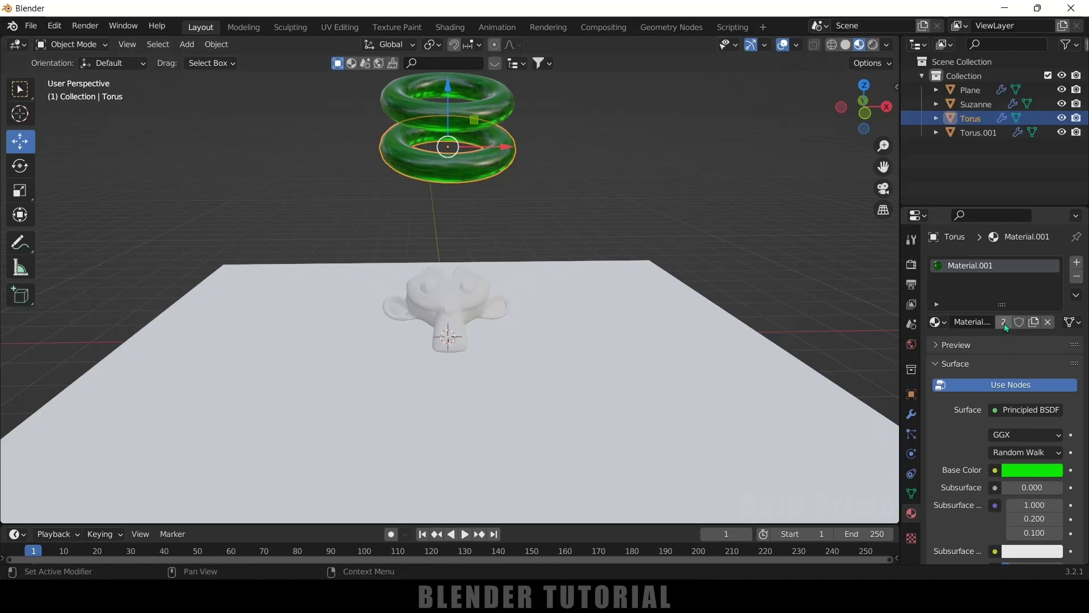
{"action": "left_click", "coordinate": [1039, 471]}
{"action": "left_click", "coordinate": [1008, 376]}
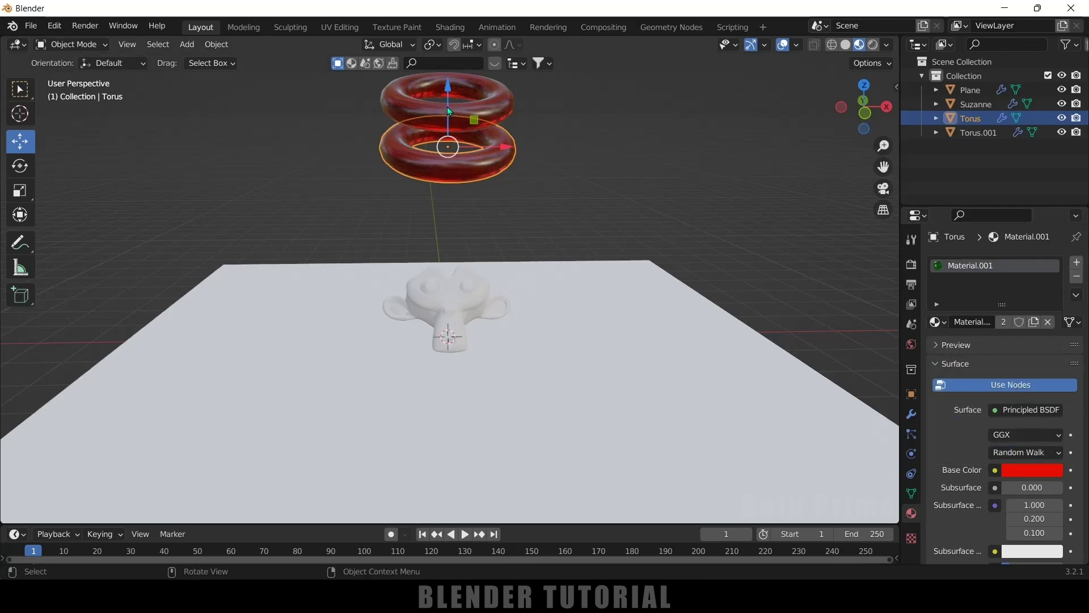
- Make a single-user material copy for the lower torus and shift its hue to green
{"action": "left_click", "coordinate": [1004, 322]}
{"action": "left_click", "coordinate": [1031, 470]}
{"action": "left_click_drag", "start_coordinate": [964, 407], "coordinate": [995, 406]}
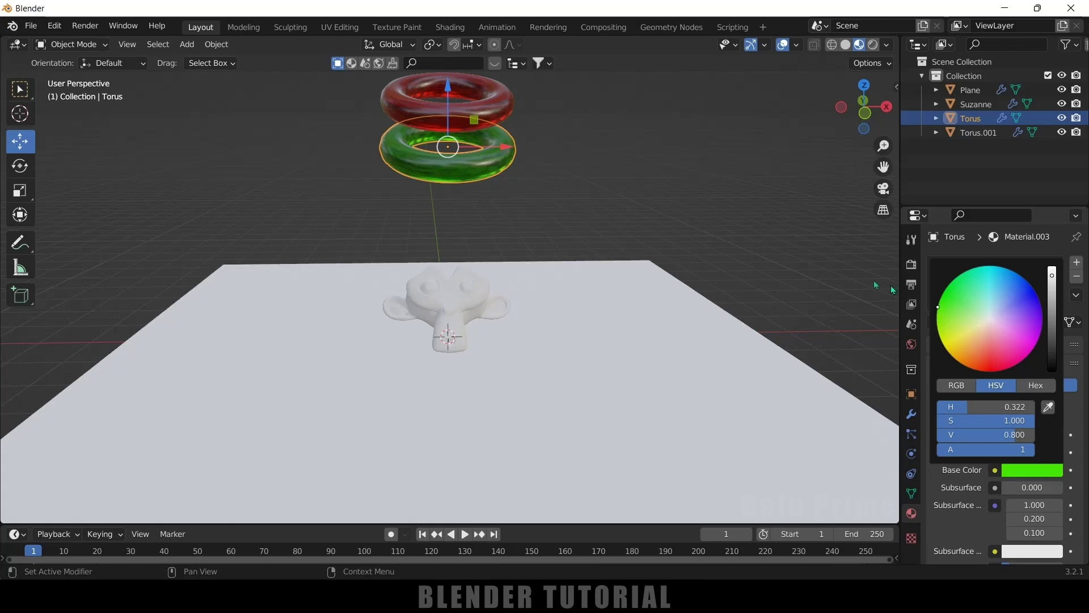
{"action": "left_click", "coordinate": [467, 306]}
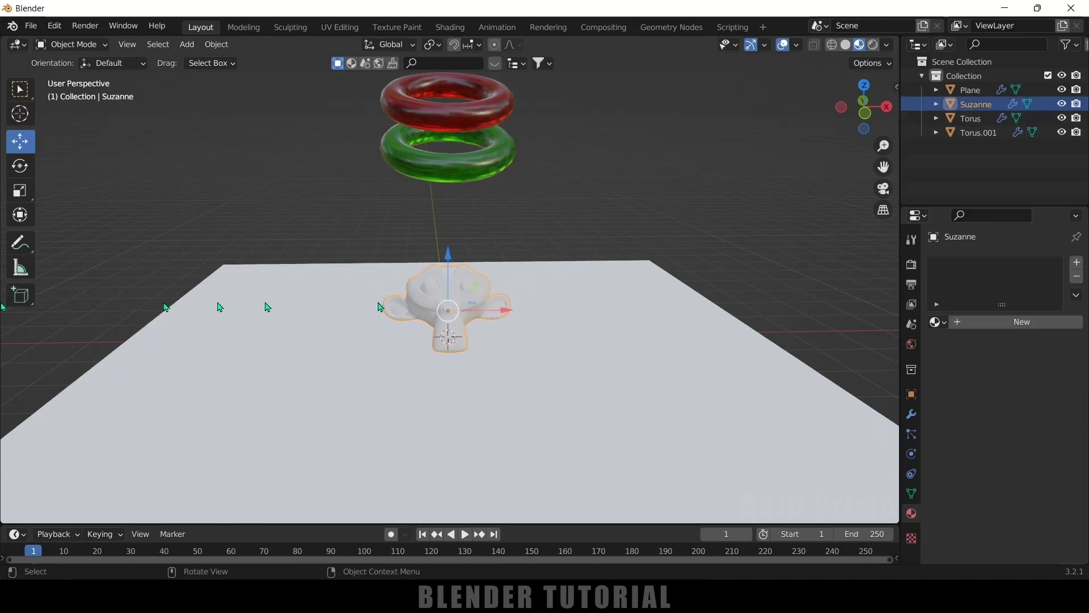
- Create a new material for Suzanne with a darkened base colour
{"action": "left_click", "coordinate": [1003, 322]}
{"action": "left_click", "coordinate": [1032, 470]}
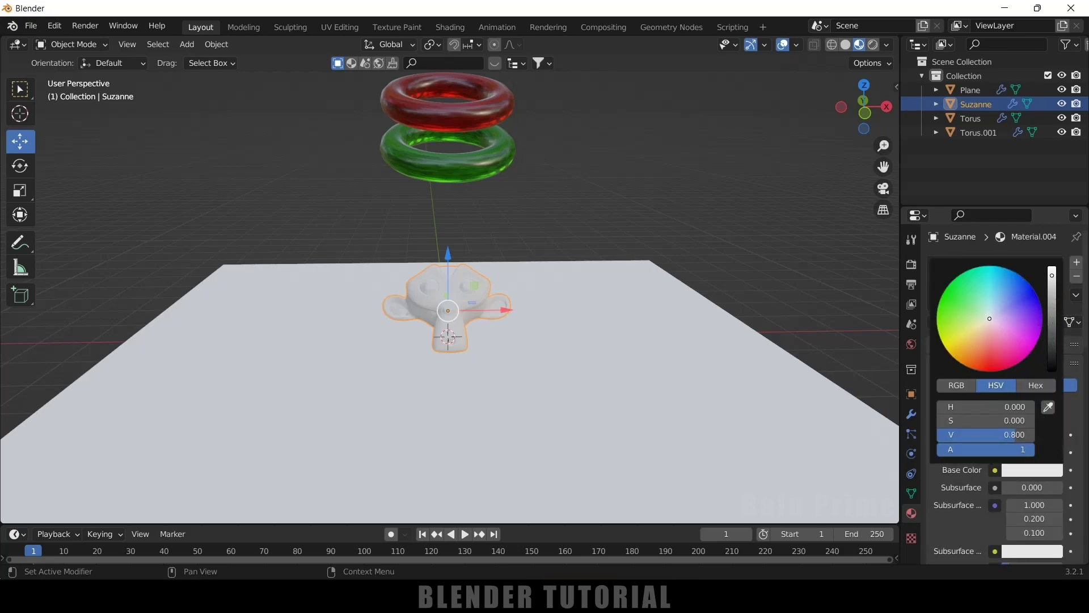
{"action": "left_click_drag", "start_coordinate": [985, 434], "coordinate": [965, 434]}
{"action": "scroll", "coordinate": [1017, 470], "scroll_direction": "down", "scroll_amount": 5}
- Set Suzanne's material to Metallic 1 and Roughness 0.28
{"action": "left_click", "coordinate": [1017, 470]}
{"action": "type", "text": "1"}
{"action": "key", "text": "Return"}
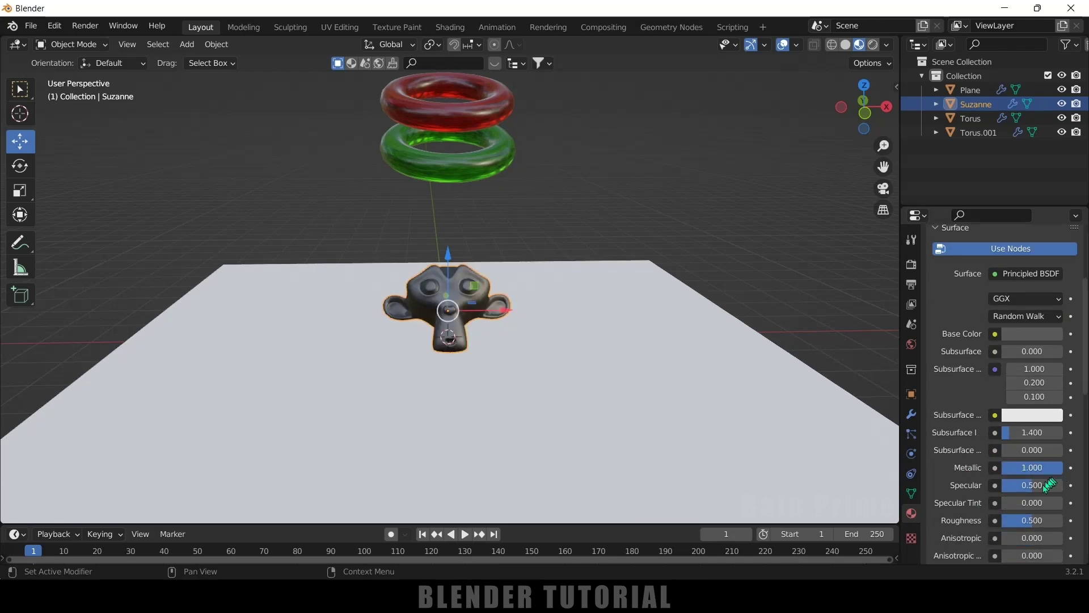
{"action": "left_click", "coordinate": [1038, 520]}
{"action": "type", "text": "0.28"}
{"action": "key", "text": "Return"}
{"action": "left_click_drag", "start_coordinate": [1018, 520], "coordinate": [1014, 520]}
- Create Material.005 for the plane and add a Node Wrangler texture chain into its Base Color
{"action": "left_click", "coordinate": [699, 350]}
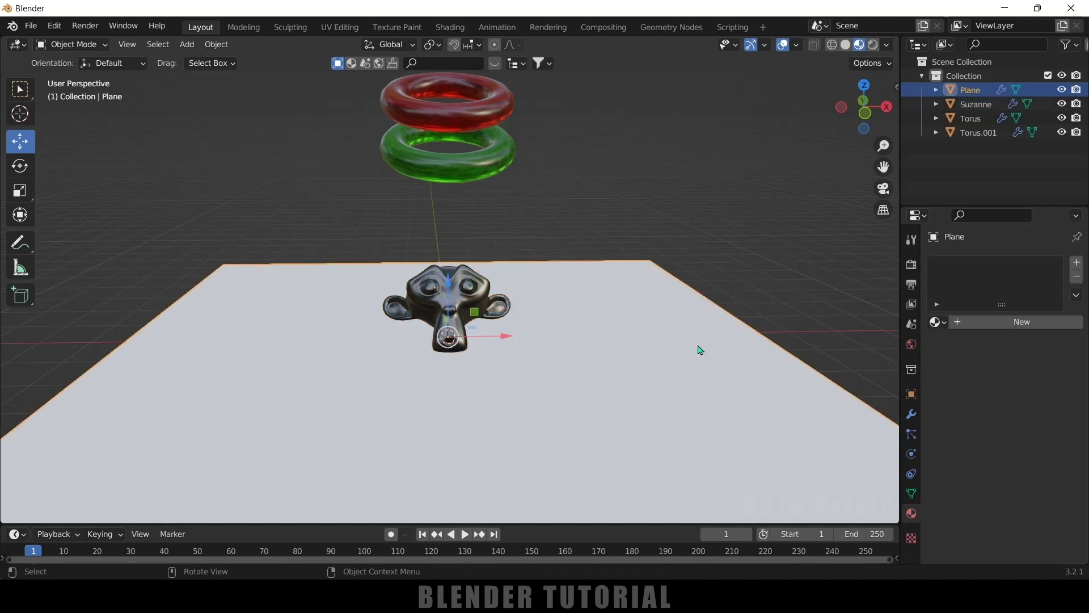
{"action": "left_click", "coordinate": [1013, 322]}
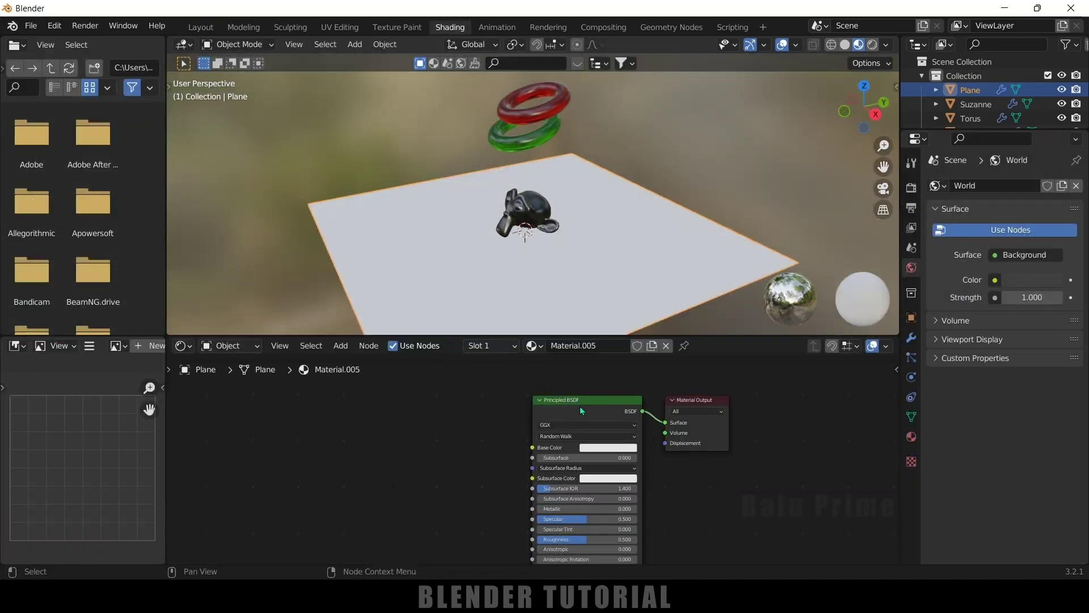
{"action": "left_click", "coordinate": [557, 400]}
{"action": "key", "text": "ctrl+t"}
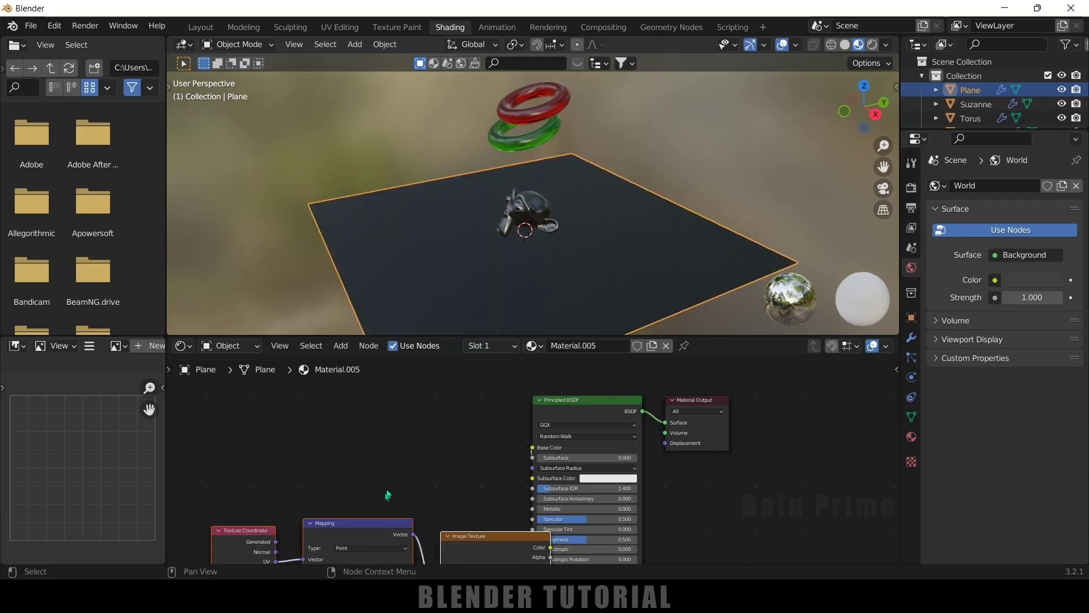
{"action": "left_click_drag", "start_coordinate": [336, 510], "coordinate": [258, 399]}
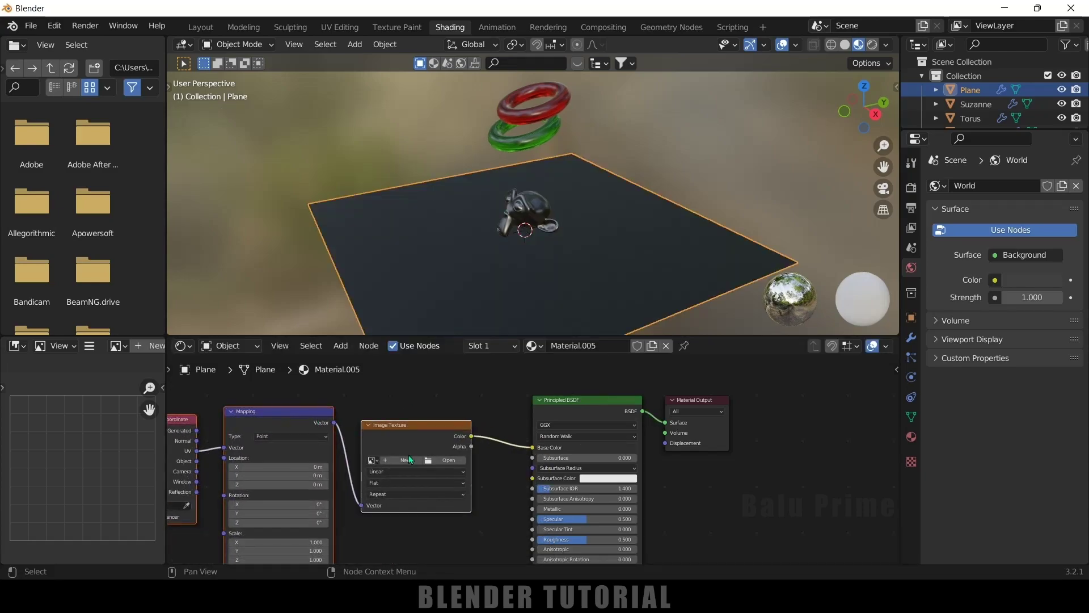
{"action": "left_click", "coordinate": [54, 26]}
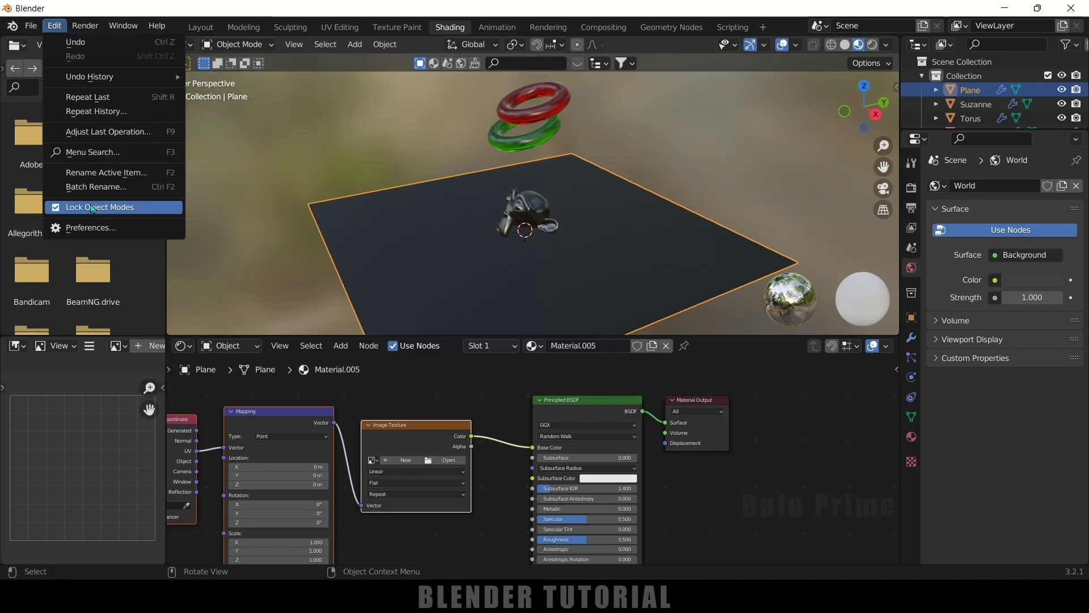
- Filter add-ons by 'nod', confirm Node Wrangler is enabled, save preferences, and close the window
{"action": "left_click", "coordinate": [72, 227]}
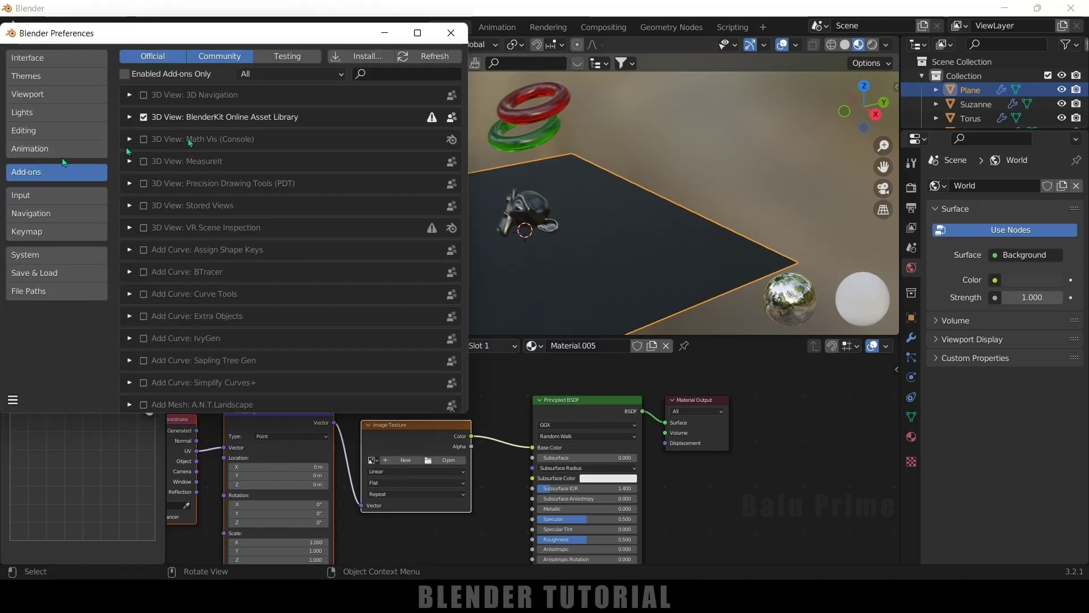
{"action": "left_click", "coordinate": [403, 73]}
{"action": "type", "text": "node"}
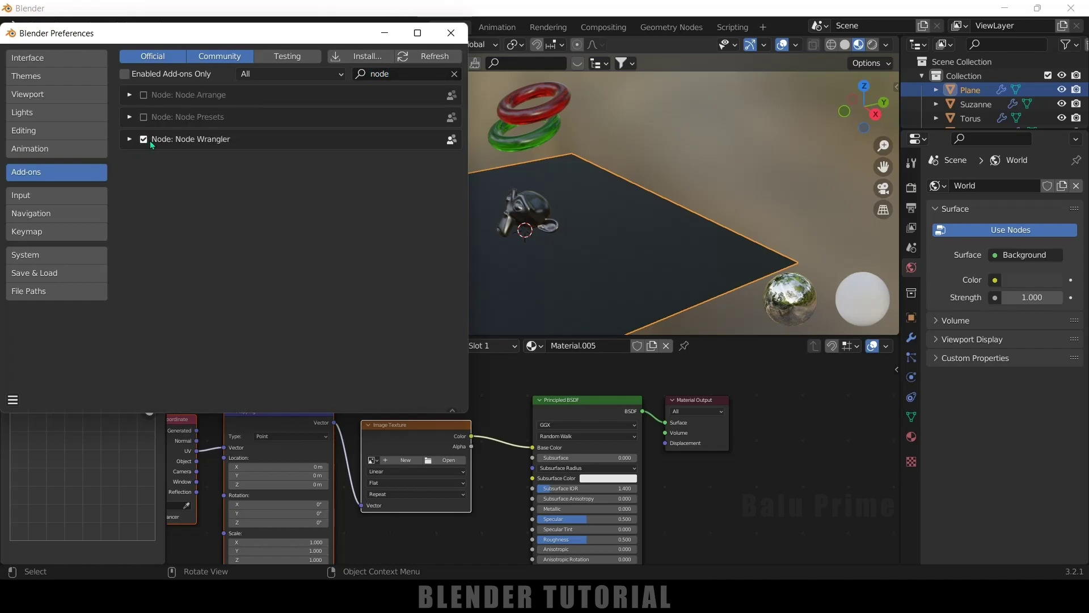
{"action": "left_click", "coordinate": [150, 140]}
{"action": "left_click", "coordinate": [12, 399]}
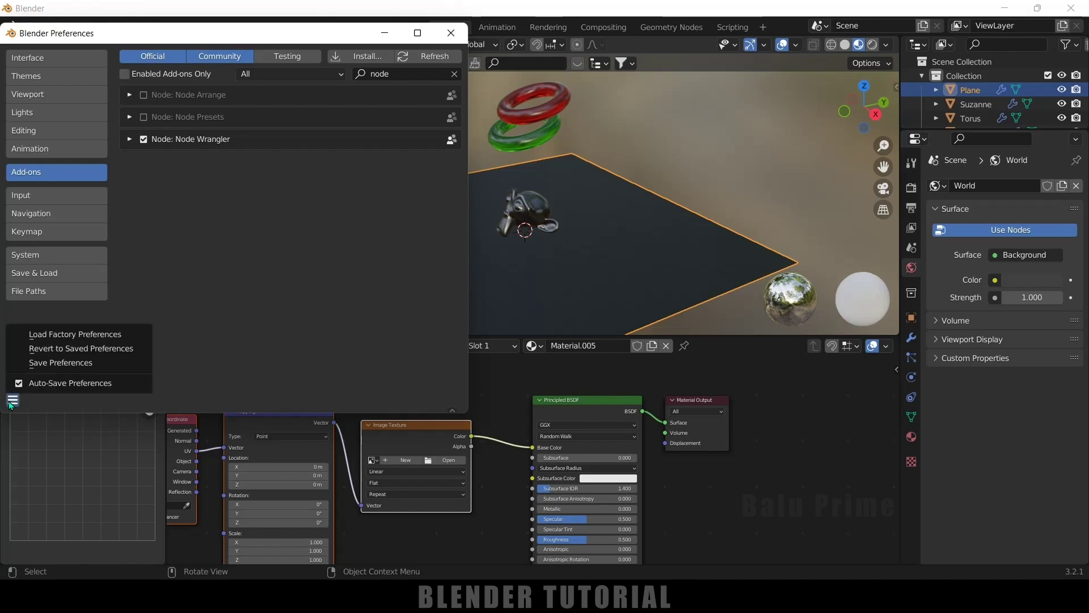
{"action": "left_click", "coordinate": [46, 363]}
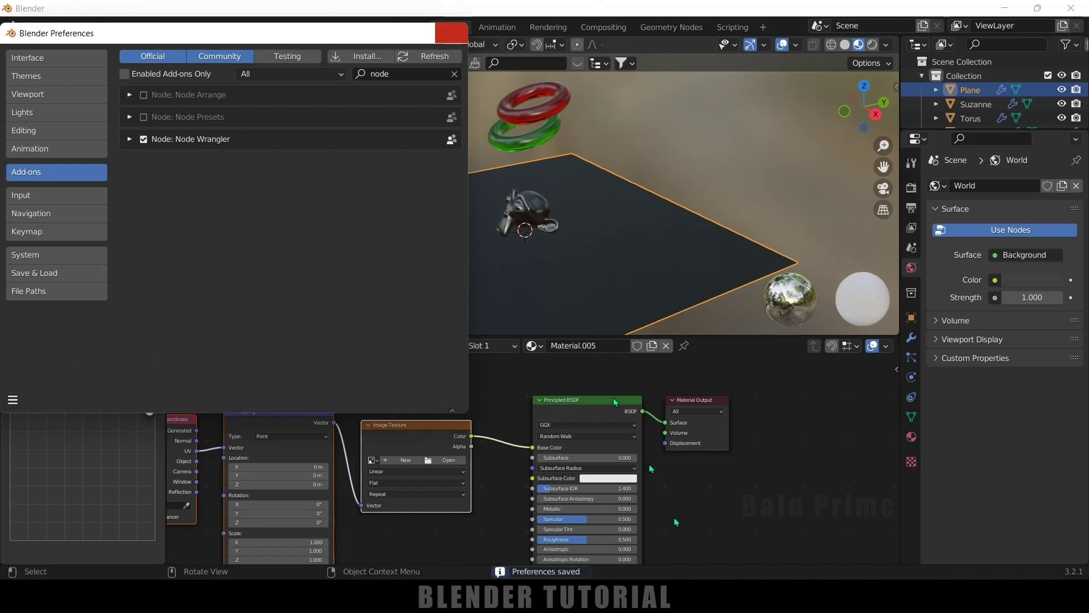
{"action": "left_click", "coordinate": [451, 32]}
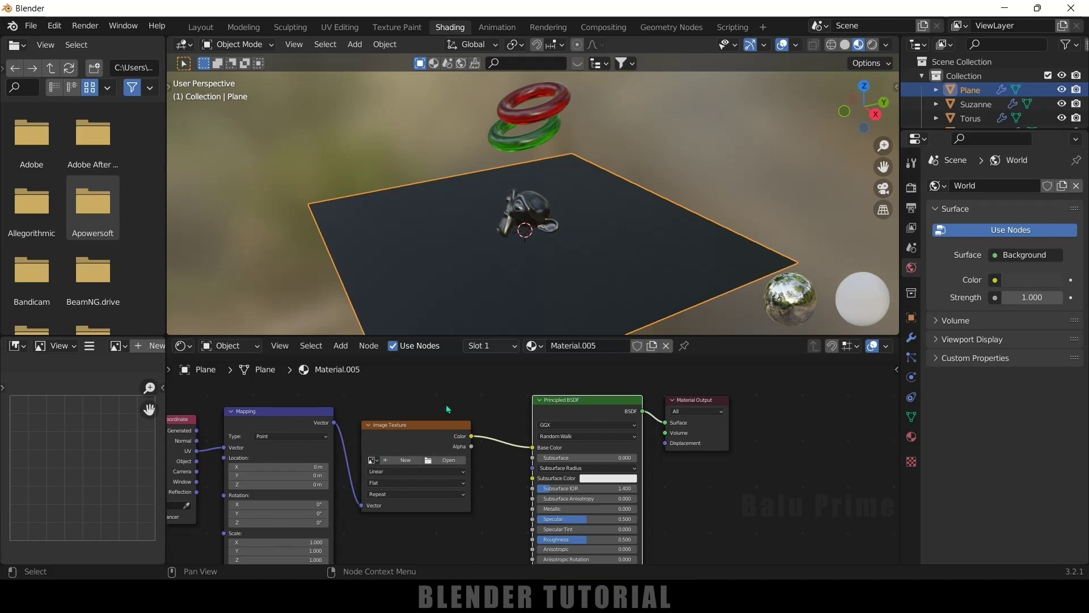
- Load abstract-antique-backdrop-background-132193.jpg into the plane's Image Texture node
{"action": "middle_click_drag", "start_coordinate": [446, 404], "coordinate": [518, 376]}
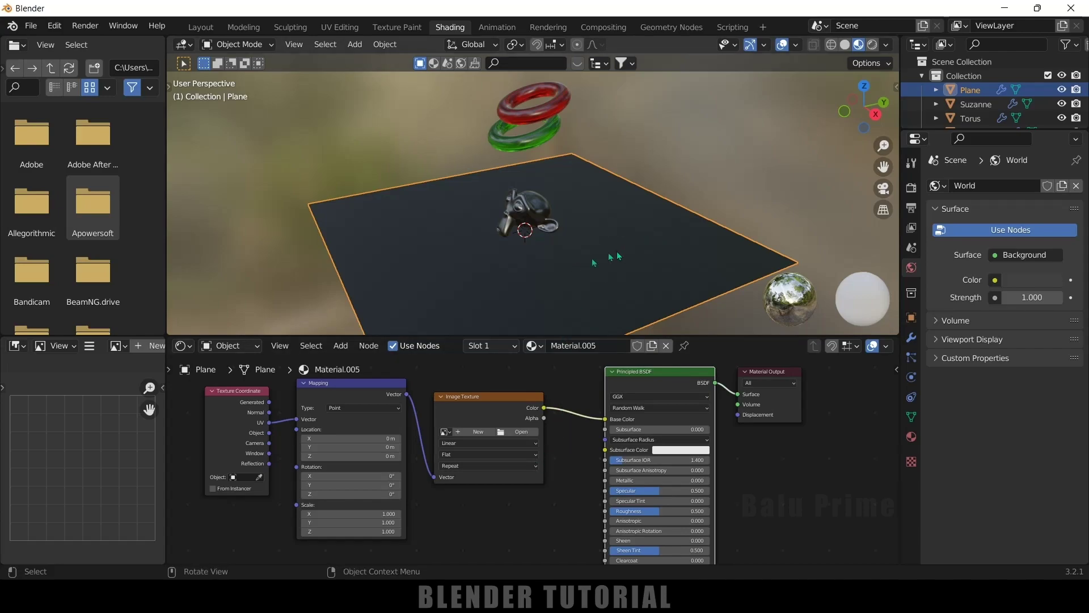
{"action": "left_click", "coordinate": [518, 433]}
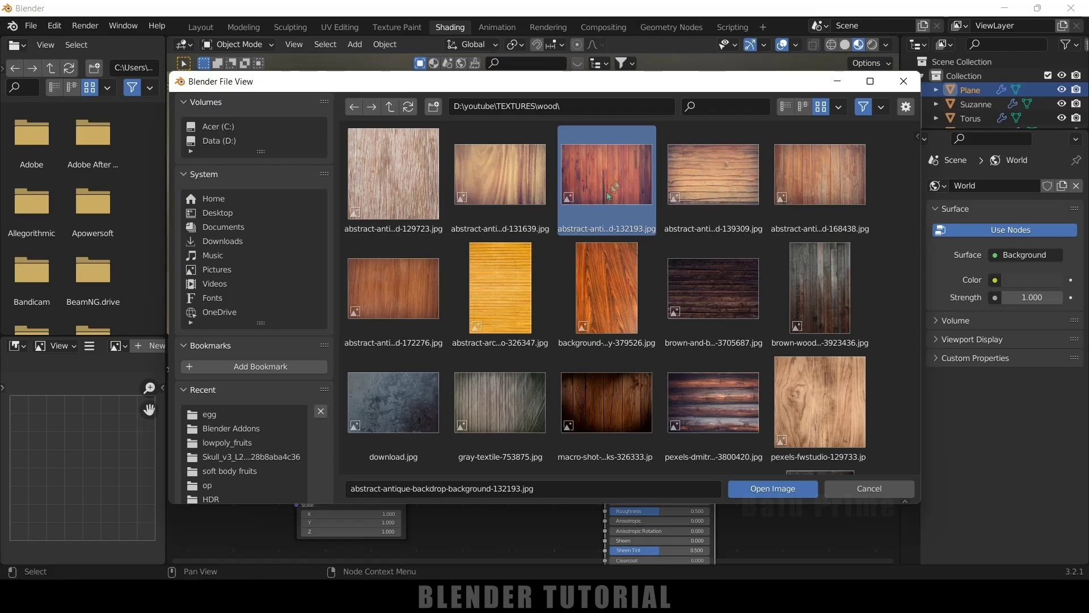
{"action": "left_click", "coordinate": [776, 491]}
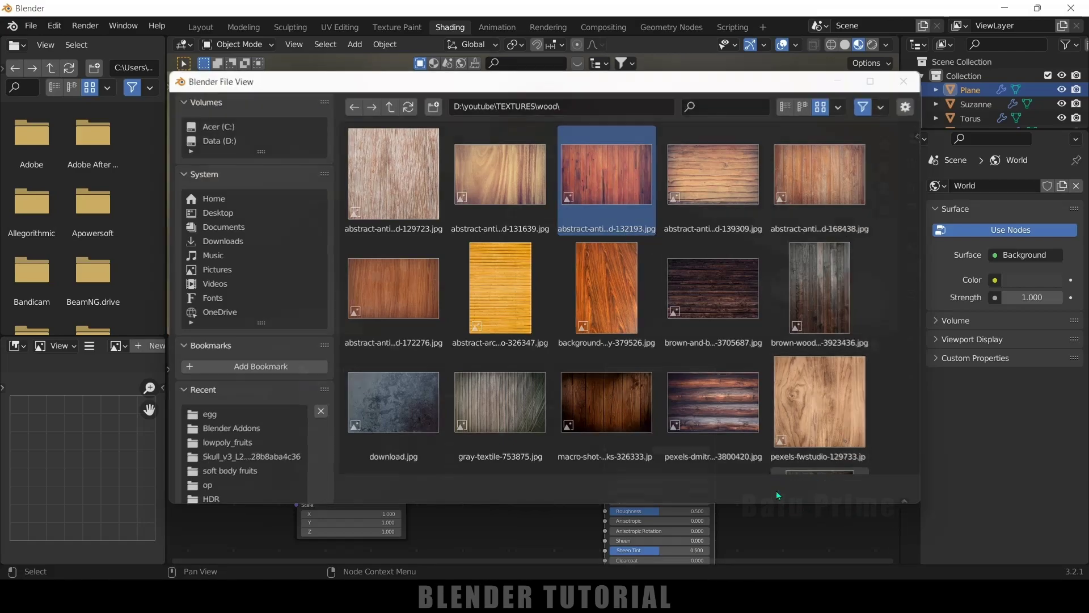
- Move the Principled BSDF and Material Output nodes to the right
{"action": "scroll", "coordinate": [490, 264], "scroll_direction": "up", "scroll_amount": 3}
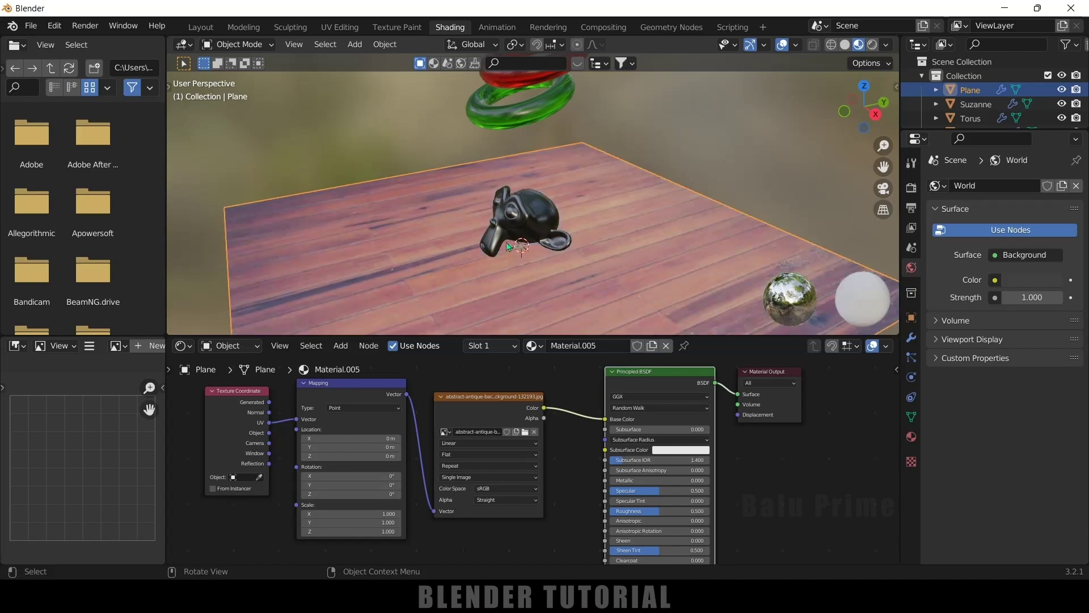
{"action": "middle_click_drag", "start_coordinate": [355, 238], "coordinate": [482, 260]}
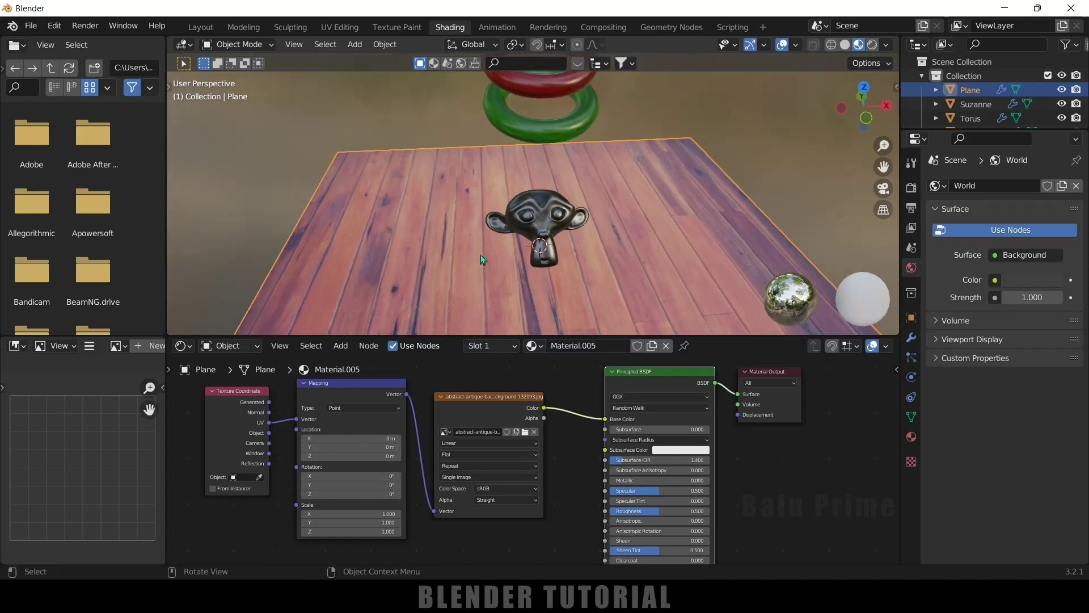
{"action": "scroll", "coordinate": [573, 386], "scroll_direction": "down", "scroll_amount": 2}
{"action": "left_click", "coordinate": [745, 399]}
{"action": "left_click_drag", "start_coordinate": [727, 391], "coordinate": [816, 392]}
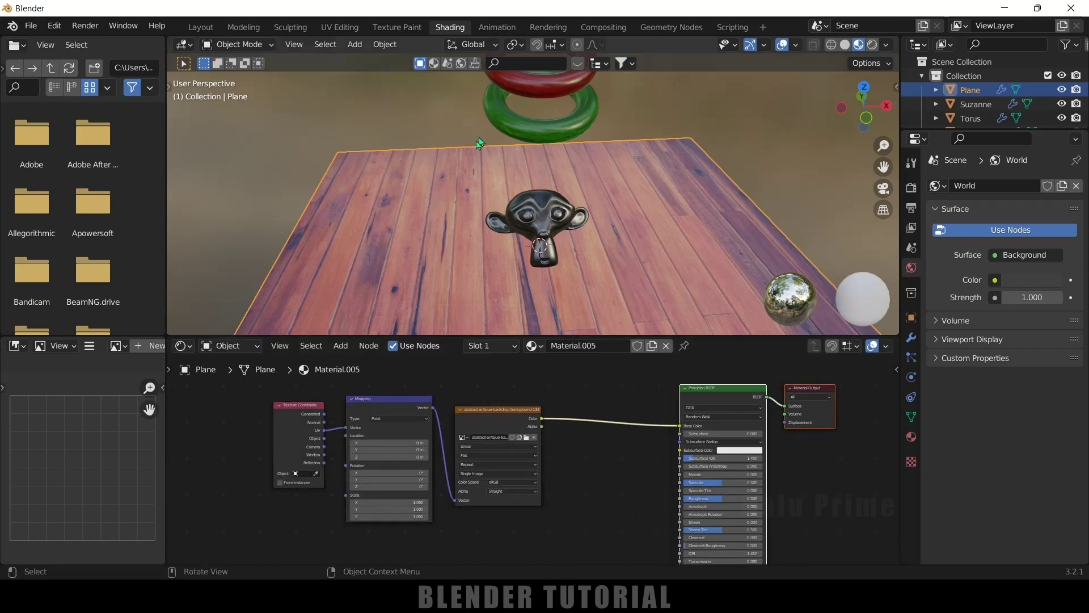
- Insert an RGB Curves node before Base Color, bend its curve to darken the wood, and return to Layout
{"action": "key", "text": "shift+a"}
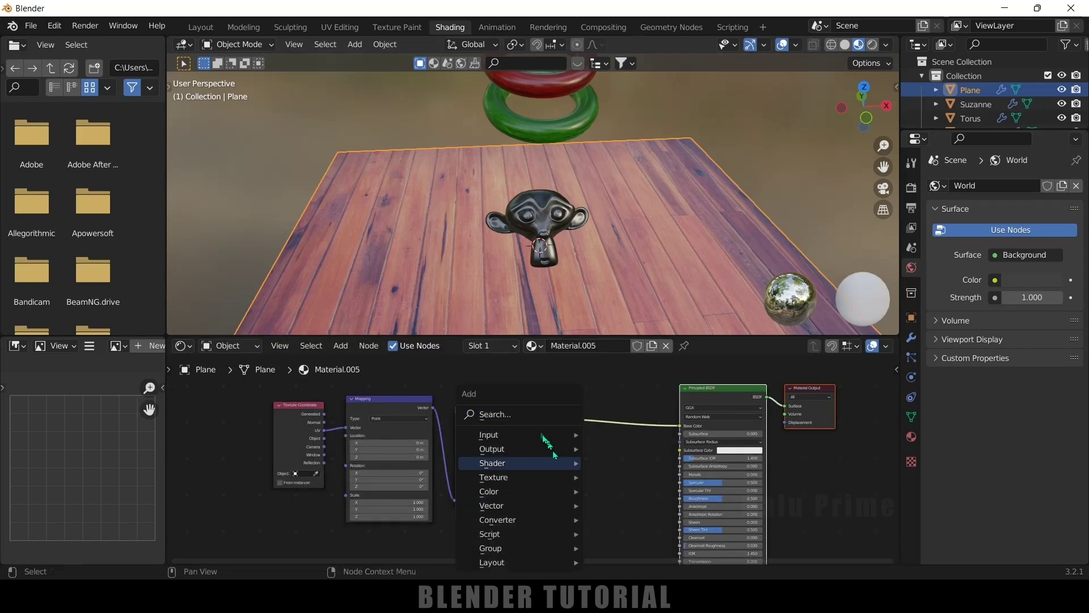
{"action": "left_click", "coordinate": [522, 418]}
{"action": "type", "text": "curves"}
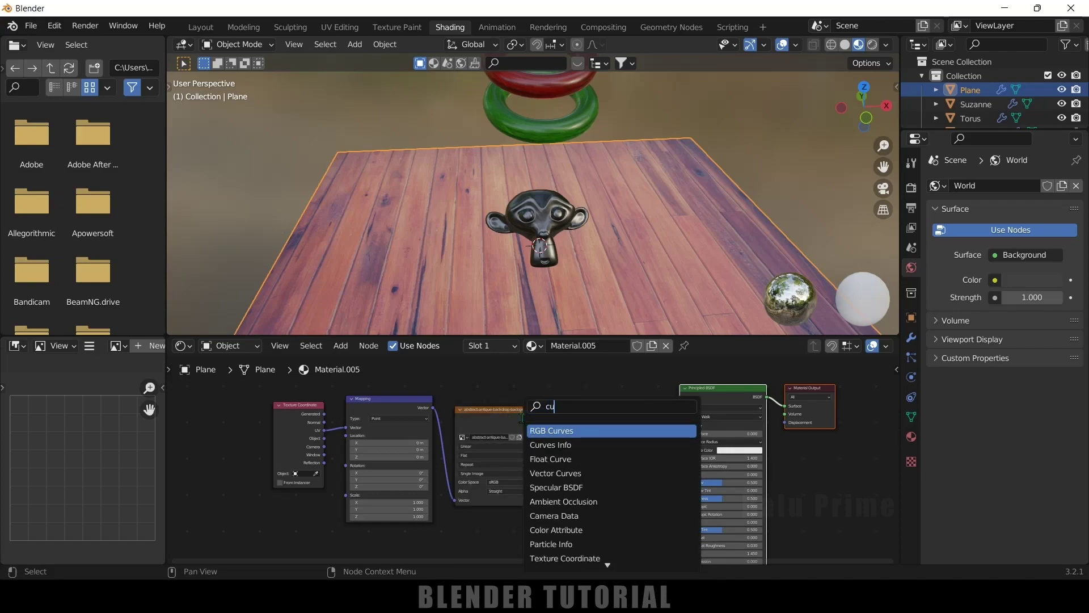
{"action": "left_click", "coordinate": [559, 428]}
{"action": "left_click", "coordinate": [606, 407]}
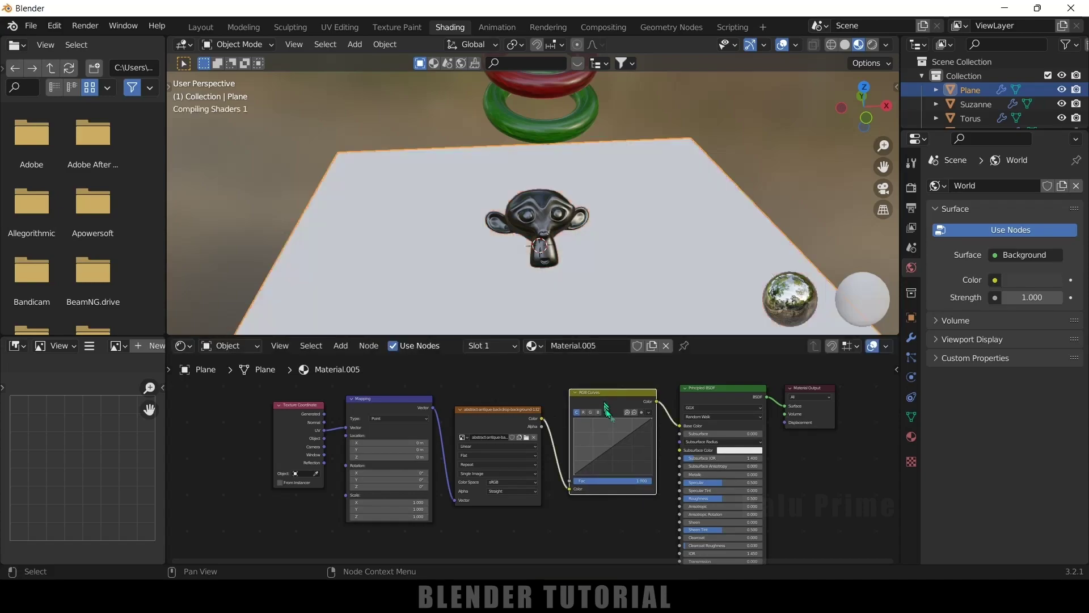
{"action": "left_click", "coordinate": [615, 448]}
{"action": "left_click_drag", "start_coordinate": [623, 451], "coordinate": [627, 453]}
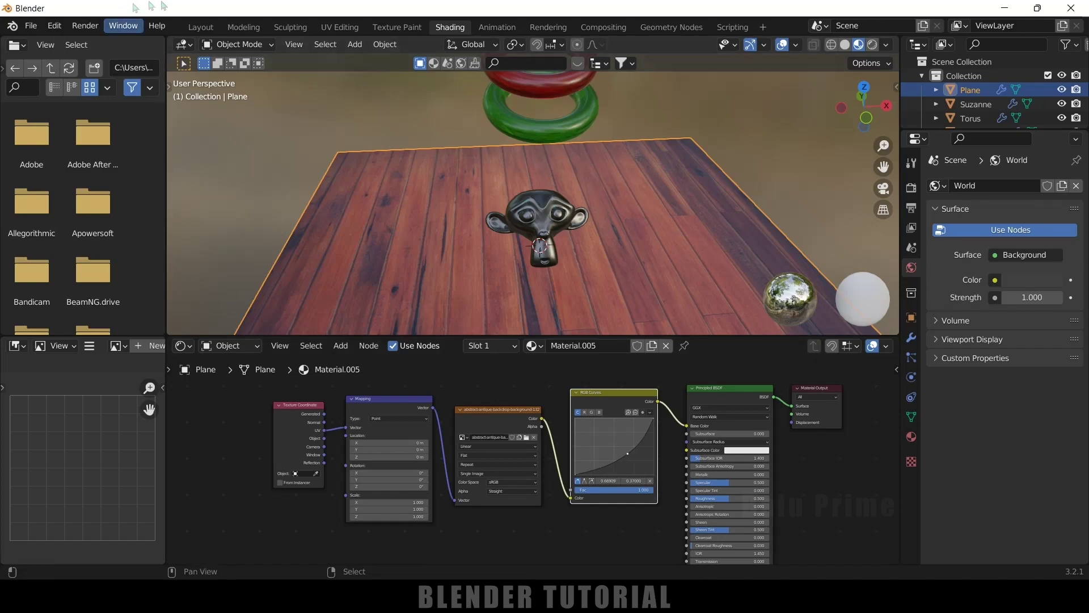
{"action": "left_click", "coordinate": [199, 26]}
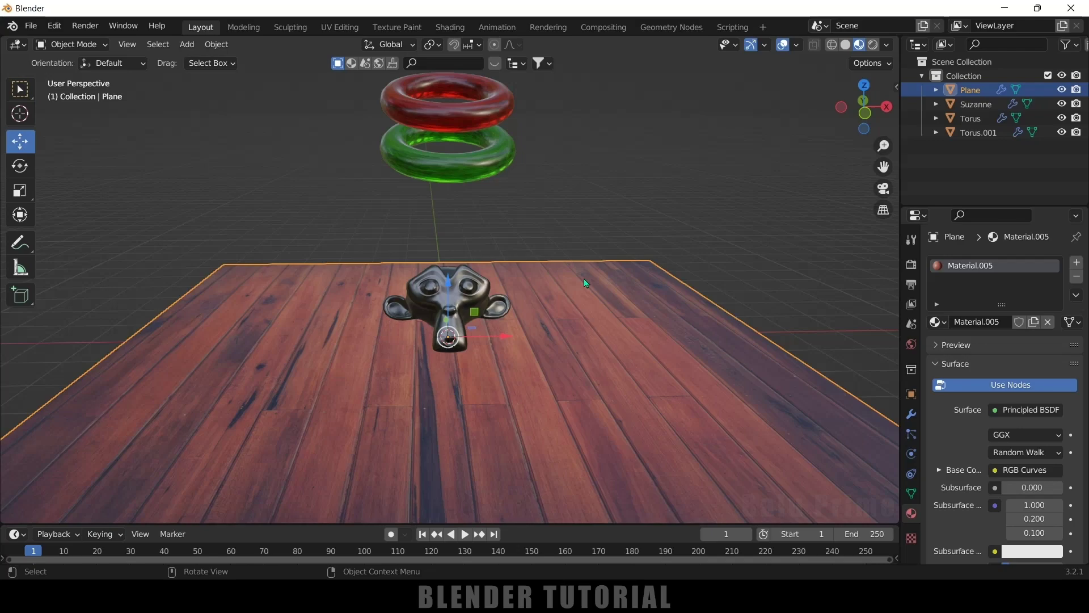
- Select the green Torus and expand its Soft Body Cache settings in Physics properties
{"action": "left_click", "coordinate": [523, 179]}
{"action": "left_click", "coordinate": [454, 165]}
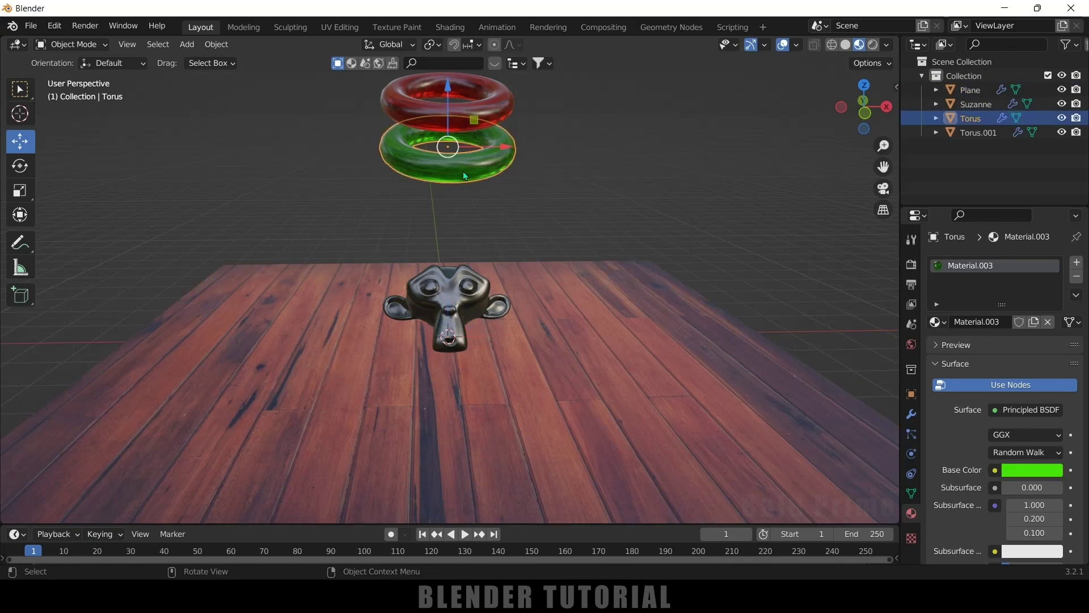
{"action": "left_click", "coordinate": [911, 453]}
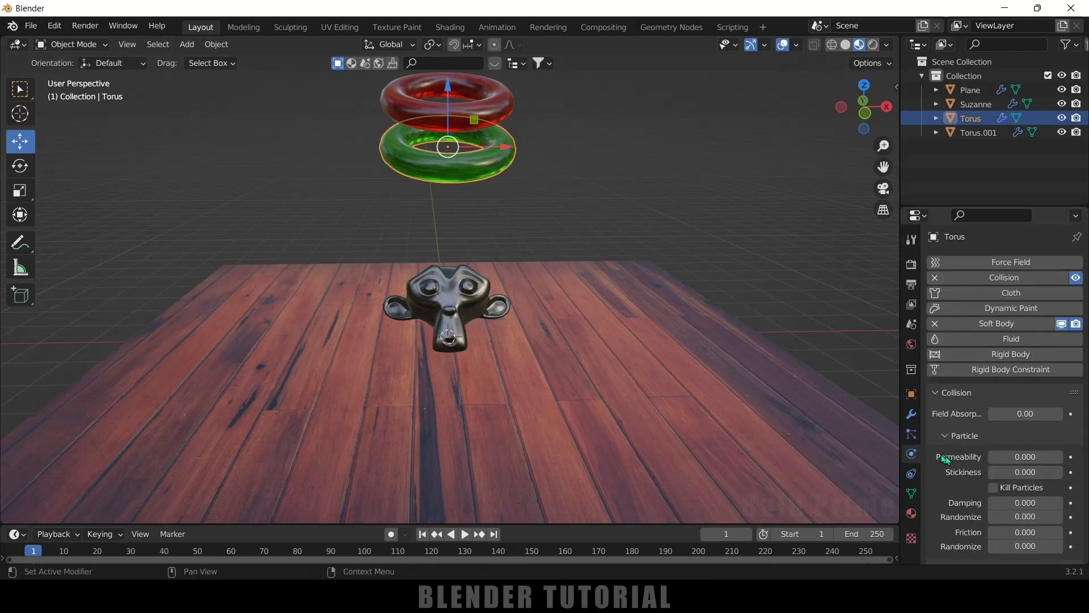
{"action": "scroll", "coordinate": [942, 458], "scroll_direction": "down", "scroll_amount": 6}
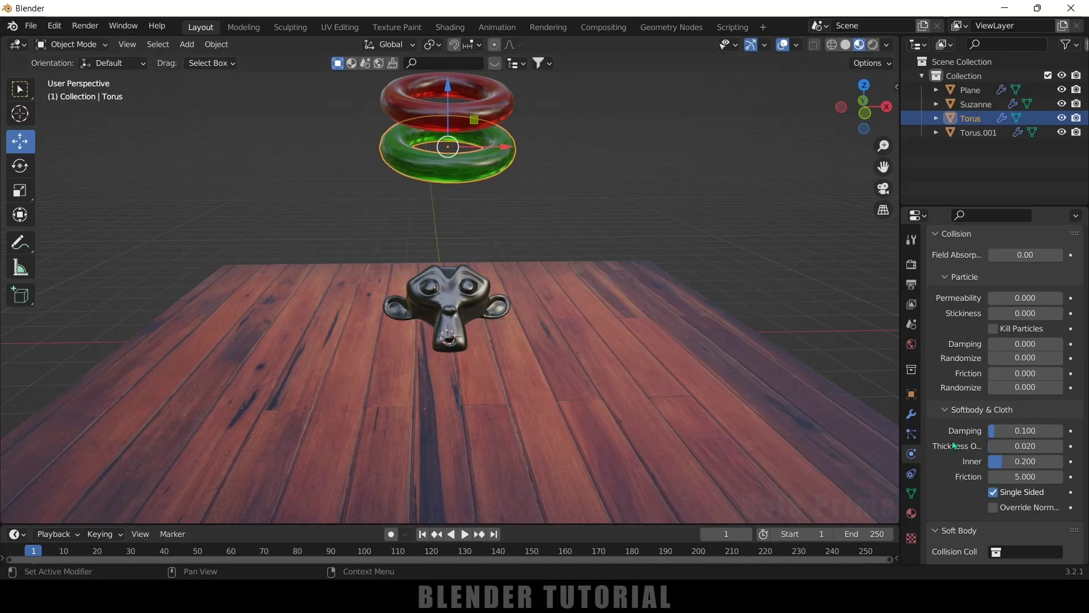
{"action": "scroll", "coordinate": [953, 440], "scroll_direction": "down", "scroll_amount": 8}
{"action": "left_click", "coordinate": [945, 425]}
{"action": "scroll", "coordinate": [945, 422], "scroll_direction": "down", "scroll_amount": 3}
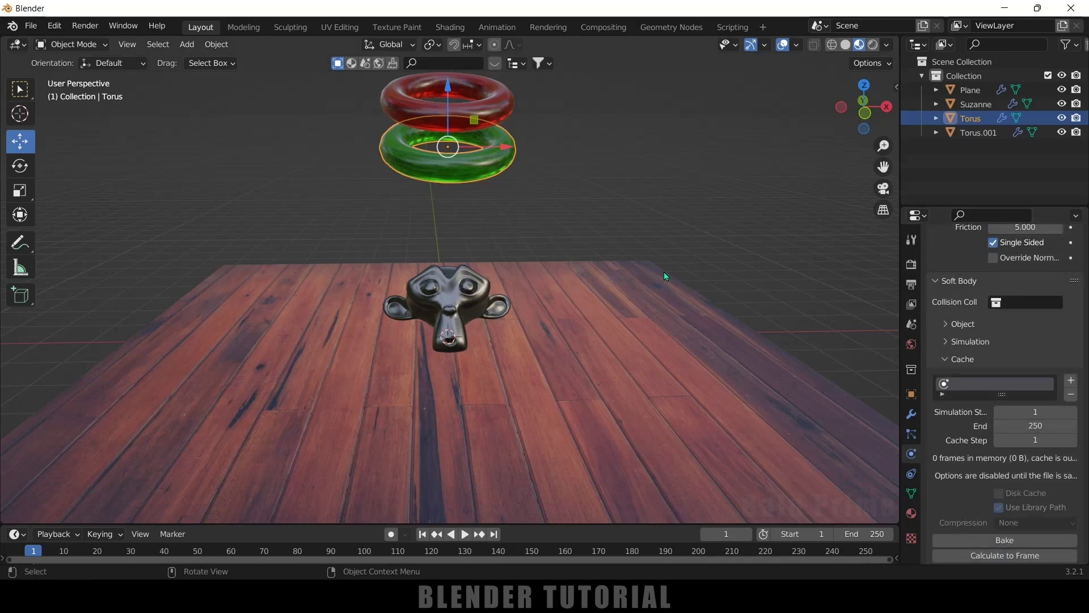
{"action": "left_click", "coordinate": [954, 342]}
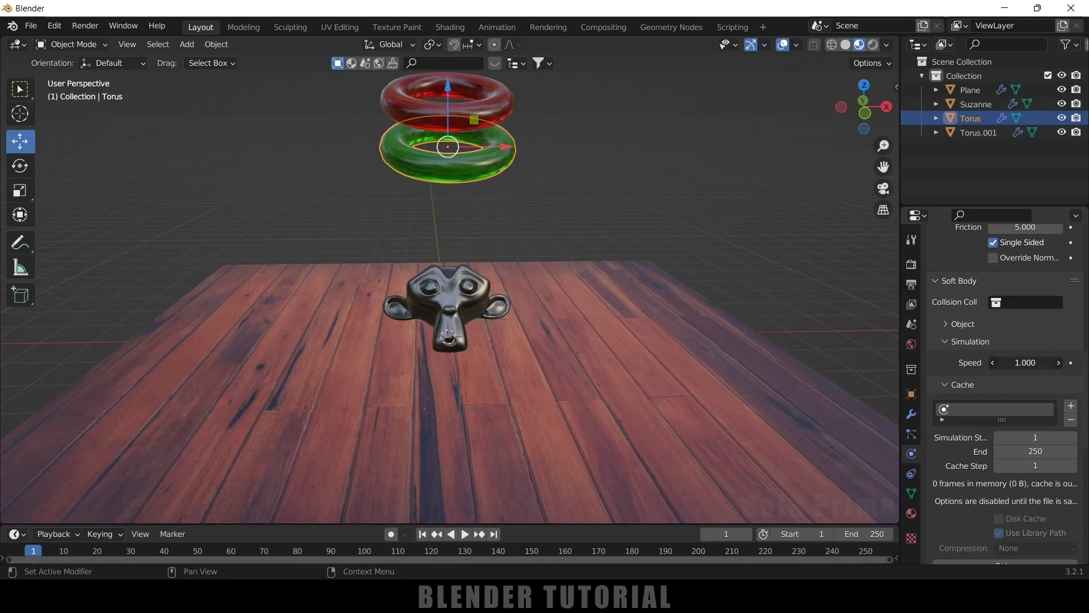
{"action": "left_click", "coordinate": [969, 341]}
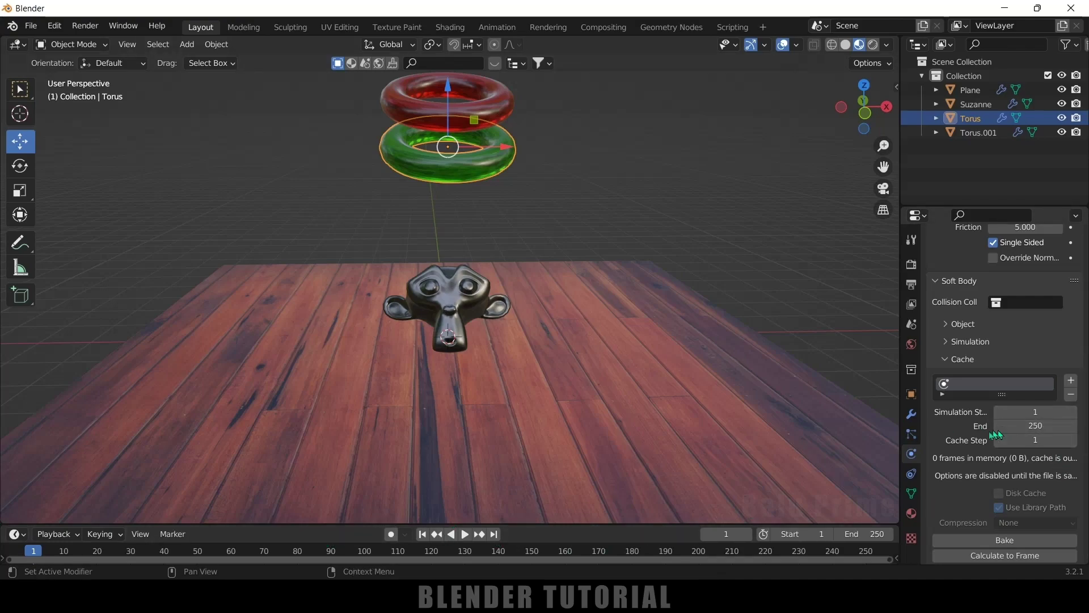
- Set the soft-body cache end to frame 225, bake it, preview the fall, and return to frame 1
{"action": "left_click", "coordinate": [1032, 427]}
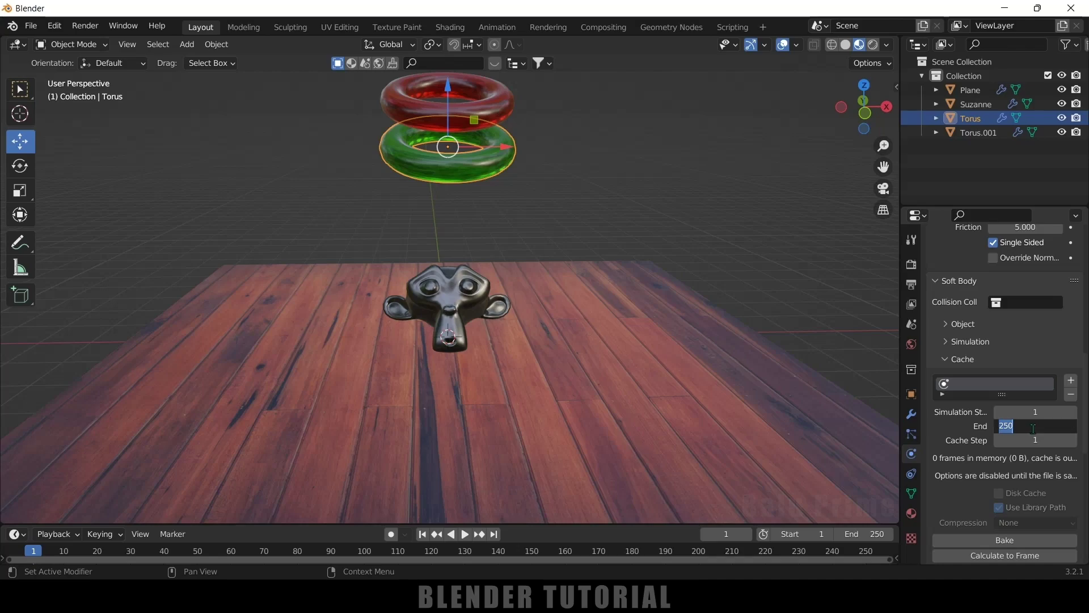
{"action": "type", "text": "225"}
{"action": "key", "text": "Return"}
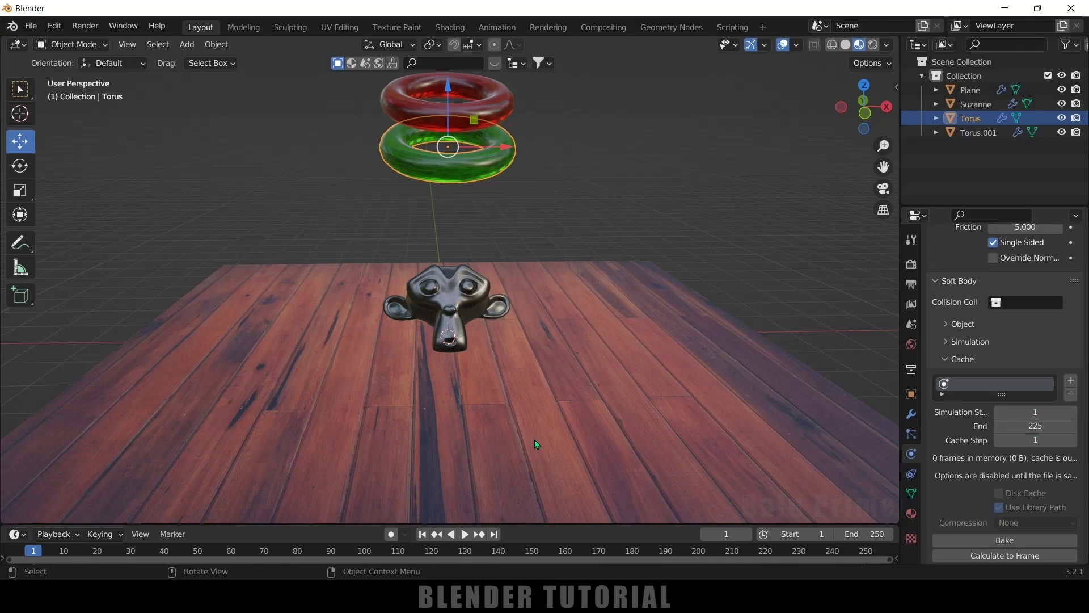
{"action": "scroll", "coordinate": [973, 441], "scroll_direction": "down", "scroll_amount": 3}
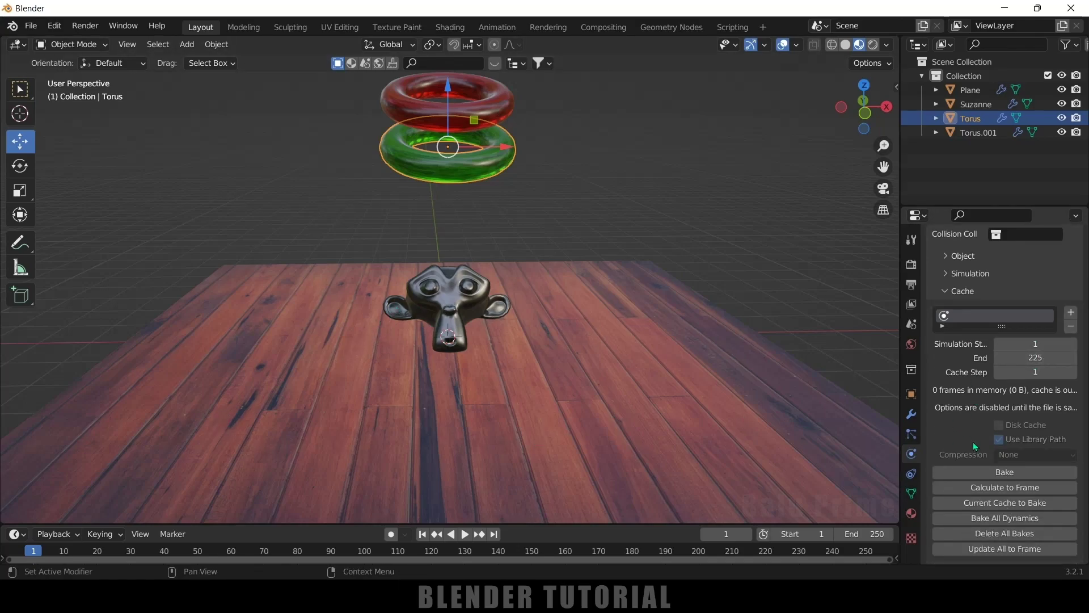
{"action": "left_click", "coordinate": [1017, 473]}
{"action": "left_click", "coordinate": [464, 534]}
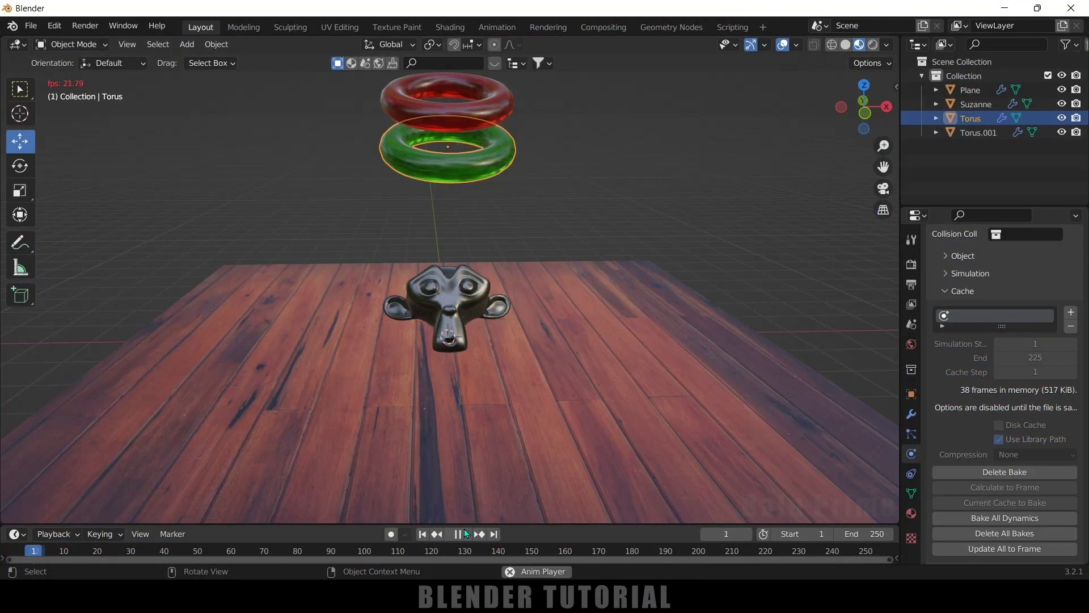
{"action": "left_click", "coordinate": [464, 534]}
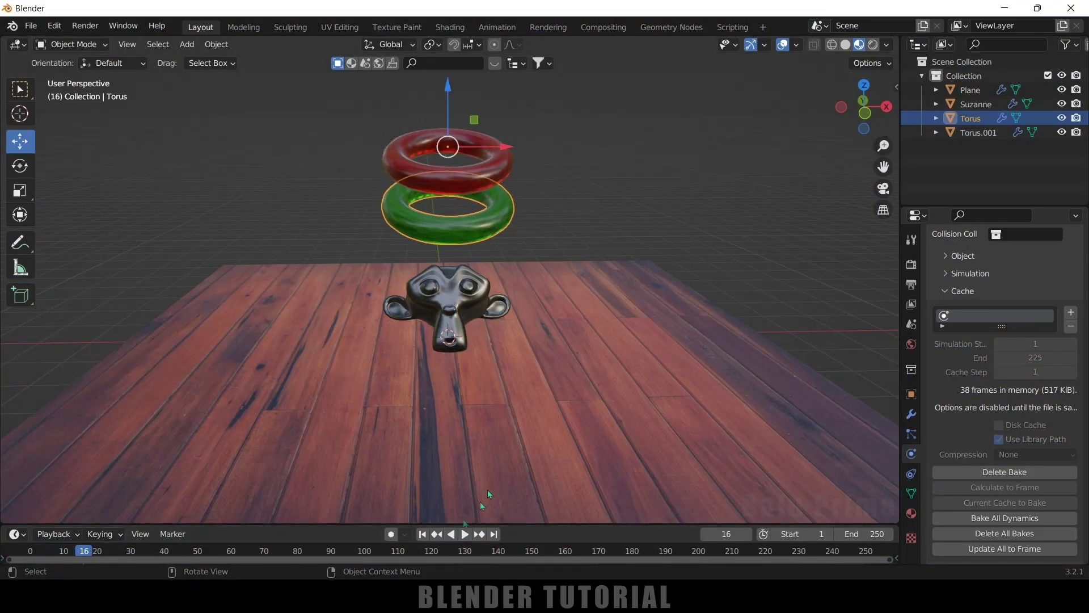
{"action": "left_click", "coordinate": [422, 533]}
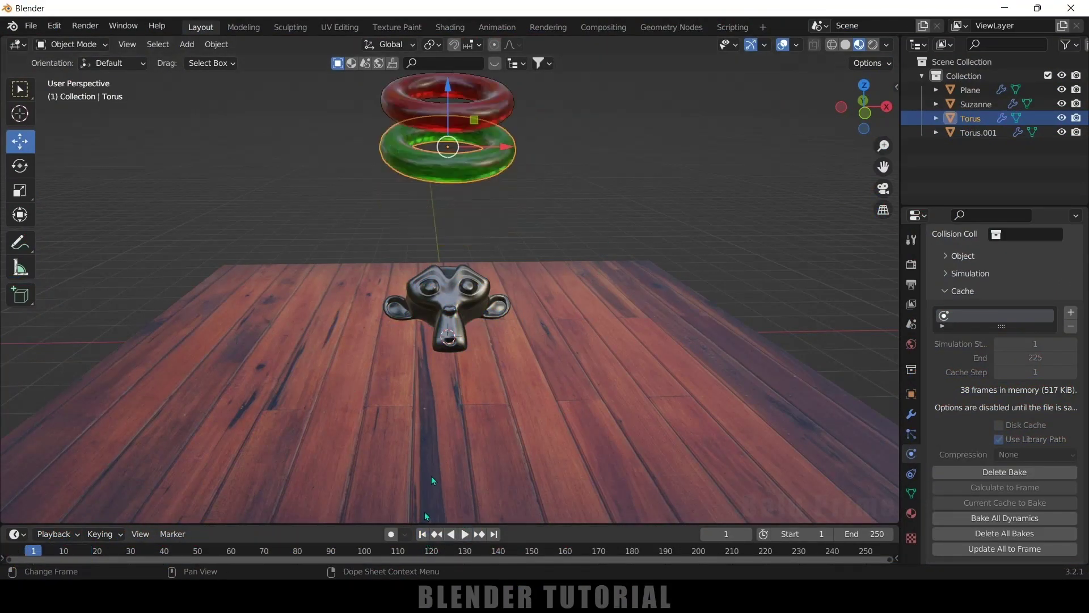
- Switch the viewport to rendered shading and feed the world Color with an Environment Texture
{"action": "left_click", "coordinate": [873, 45]}
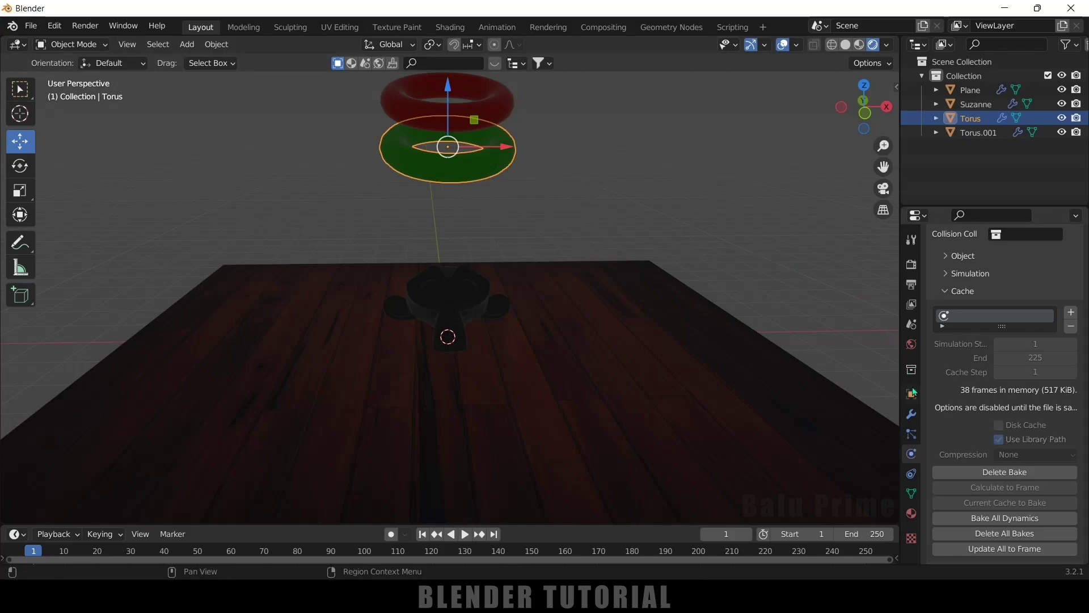
{"action": "left_click", "coordinate": [911, 345]}
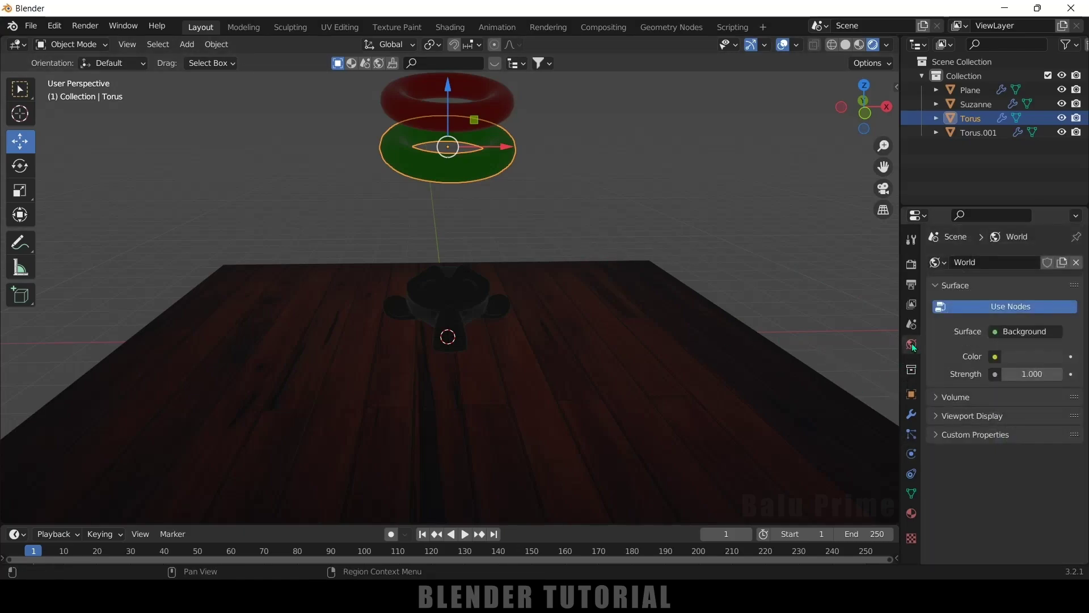
{"action": "left_click", "coordinate": [995, 356]}
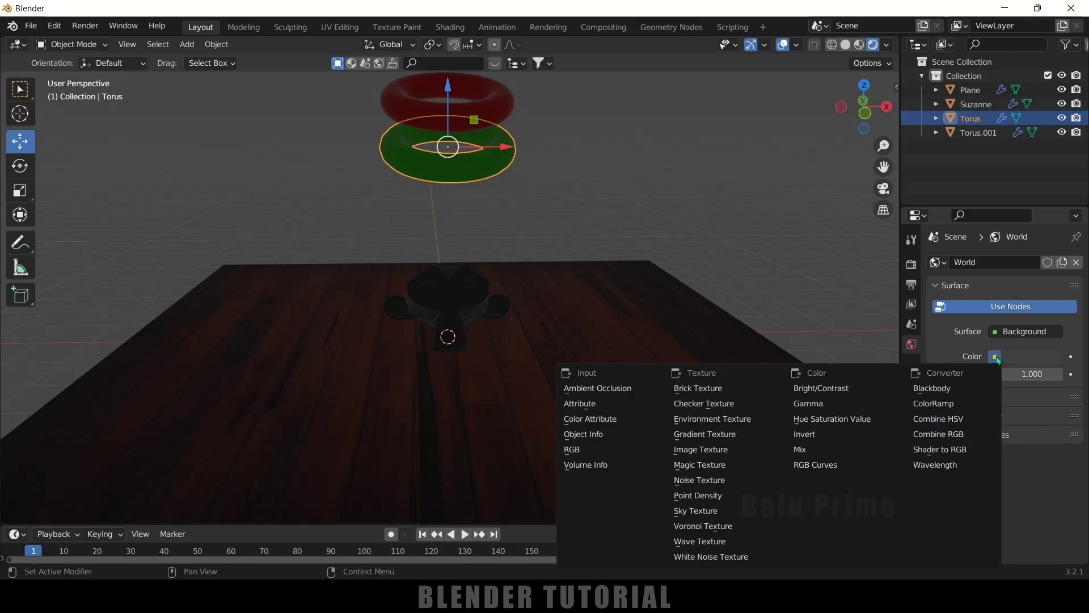
{"action": "left_click", "coordinate": [723, 418]}
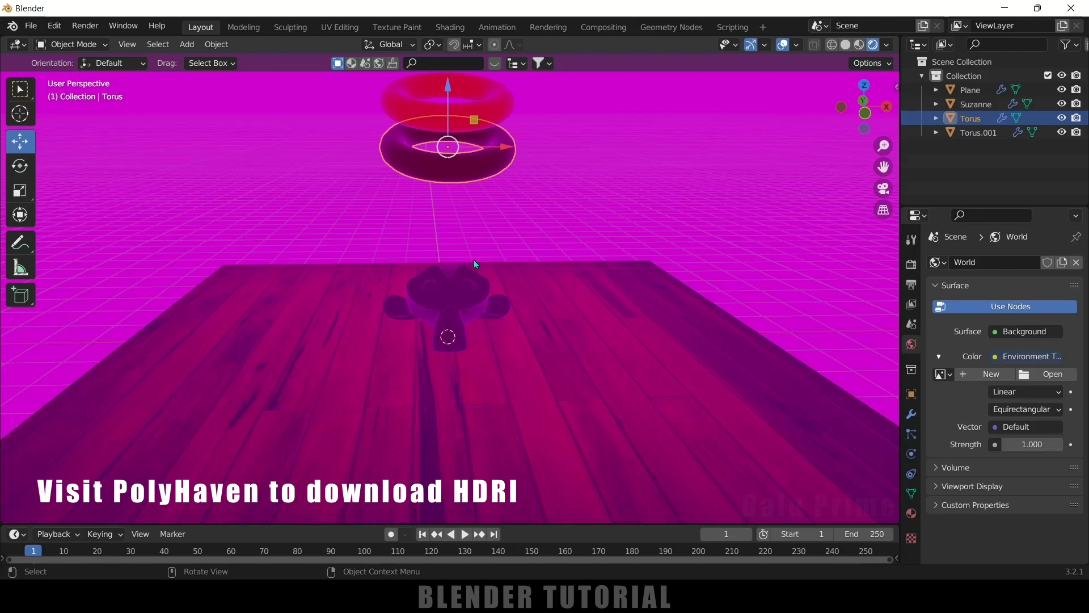
- Load D:\HDR\belfast_sunset_4k.hdr as the world's environment image
{"action": "left_click", "coordinate": [1039, 375]}
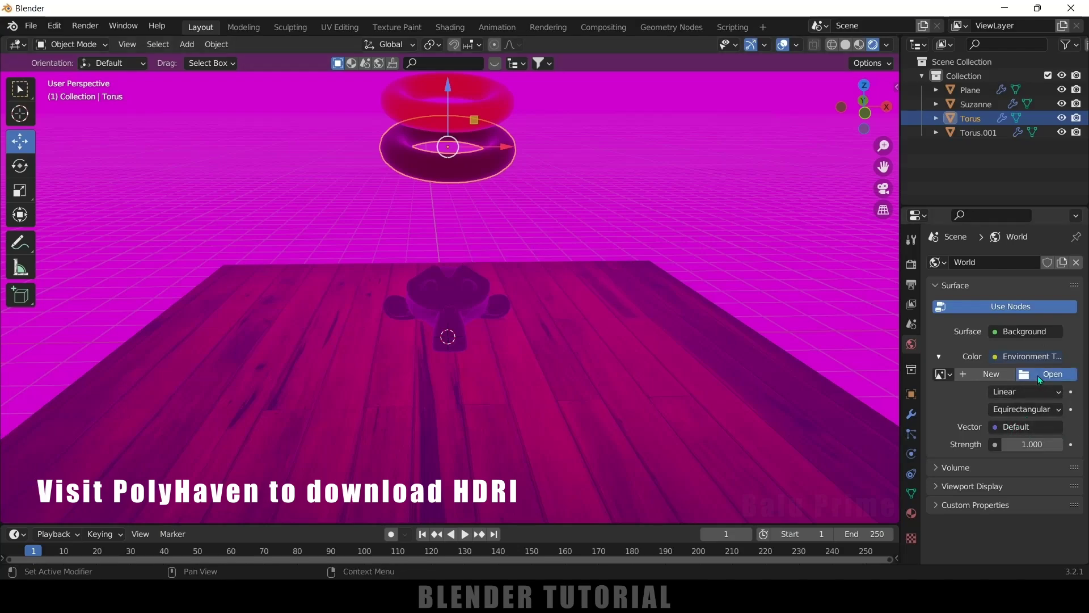
{"action": "double_click", "coordinate": [714, 407]}
{"action": "left_click", "coordinate": [393, 175]}
{"action": "left_click", "coordinate": [500, 176]}
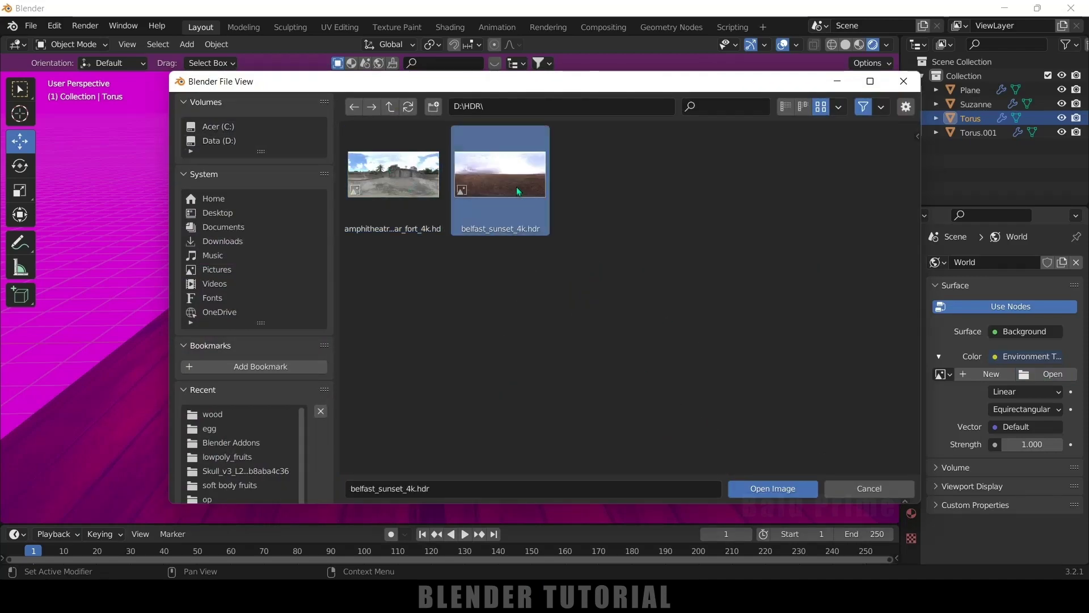
{"action": "left_click", "coordinate": [756, 491]}
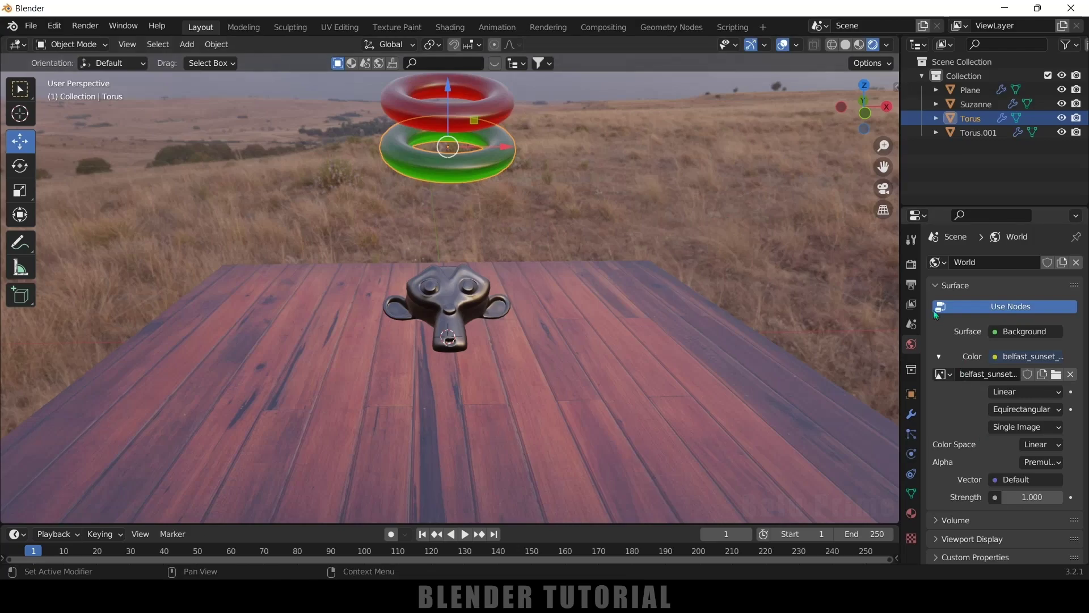
- Enable Eevee Ambient Occlusion with a 5 m distance
{"action": "left_click", "coordinate": [911, 267]}
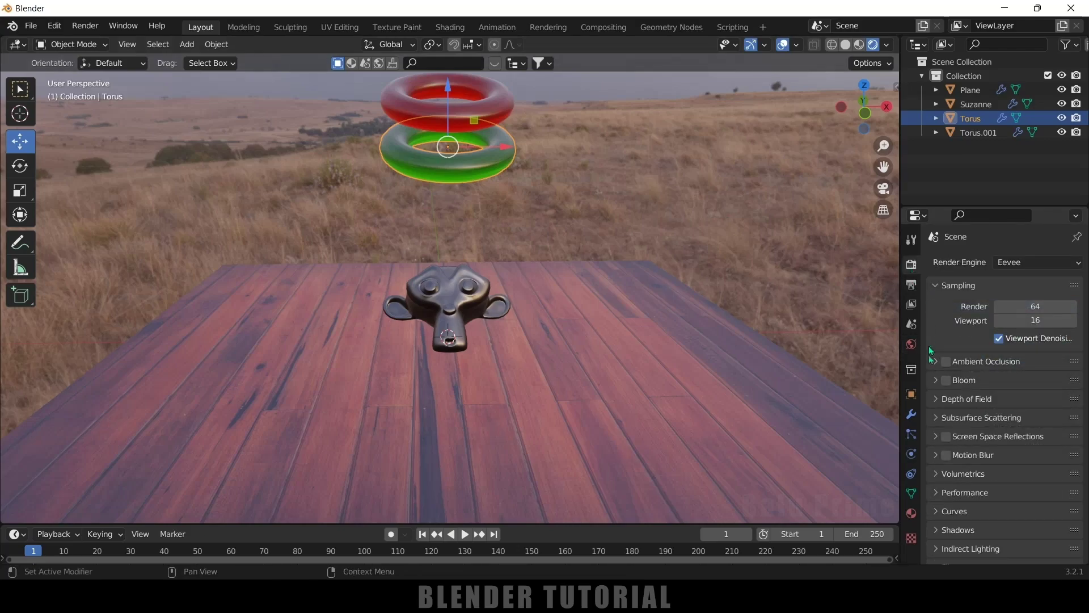
{"action": "left_click", "coordinate": [946, 361]}
{"action": "left_click", "coordinate": [936, 363]}
{"action": "left_click", "coordinate": [1025, 382]}
{"action": "type", "text": "5"}
{"action": "key", "text": "Return"}
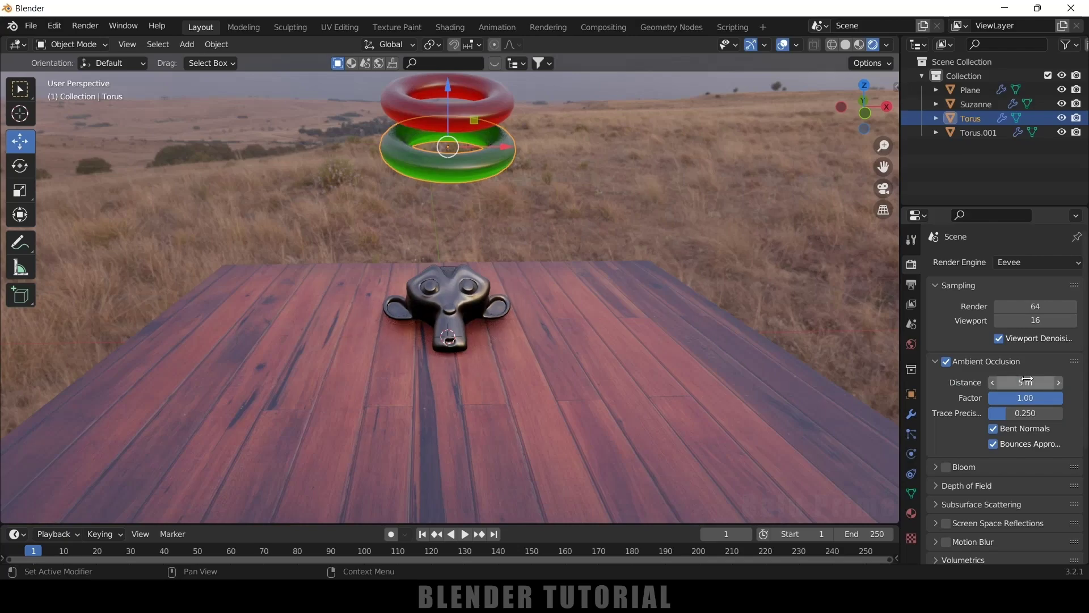
- Enable Screen Space Reflections with Refraction turned on
{"action": "scroll", "coordinate": [966, 417], "scroll_direction": "down", "scroll_amount": 4}
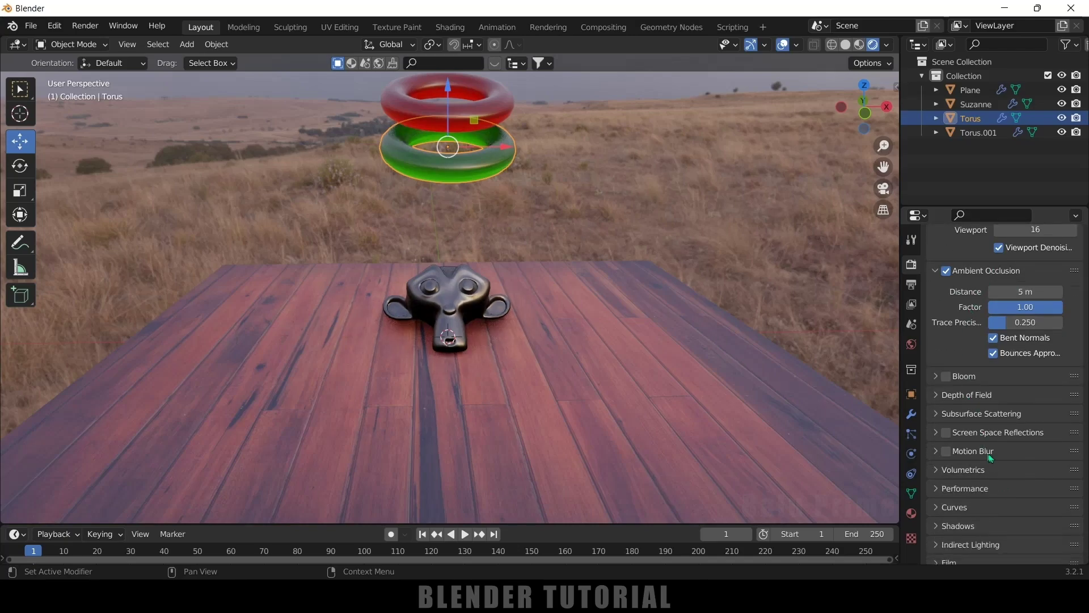
{"action": "left_click", "coordinate": [945, 431]}
{"action": "left_click", "coordinate": [936, 432]}
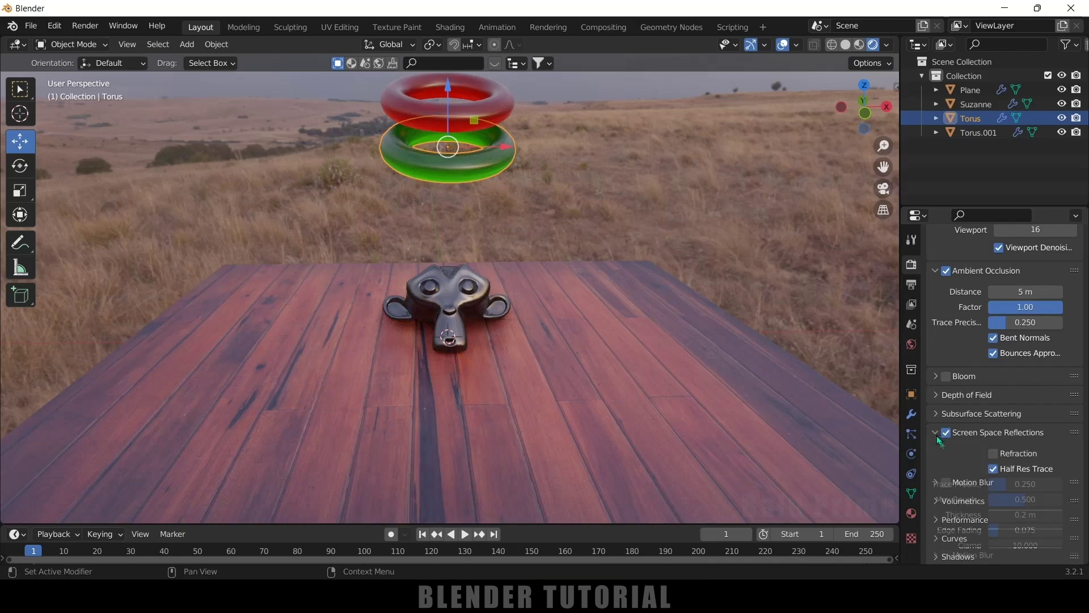
{"action": "left_click", "coordinate": [993, 453]}
- Make the Film background transparent
{"action": "scroll", "coordinate": [970, 474], "scroll_direction": "down", "scroll_amount": 8}
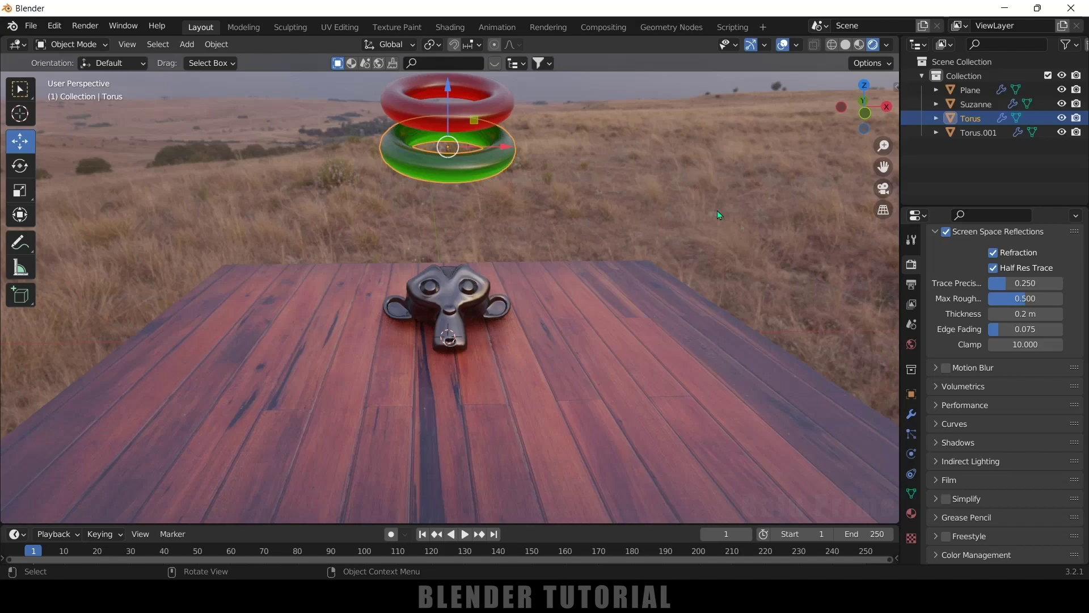
{"action": "left_click", "coordinate": [944, 480]}
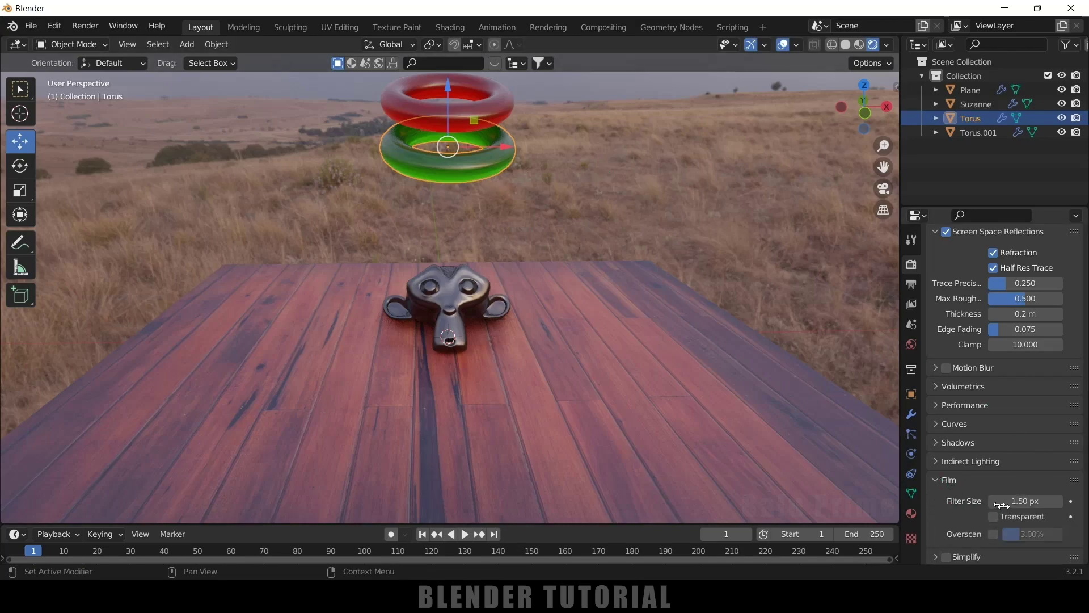
{"action": "left_click", "coordinate": [994, 518]}
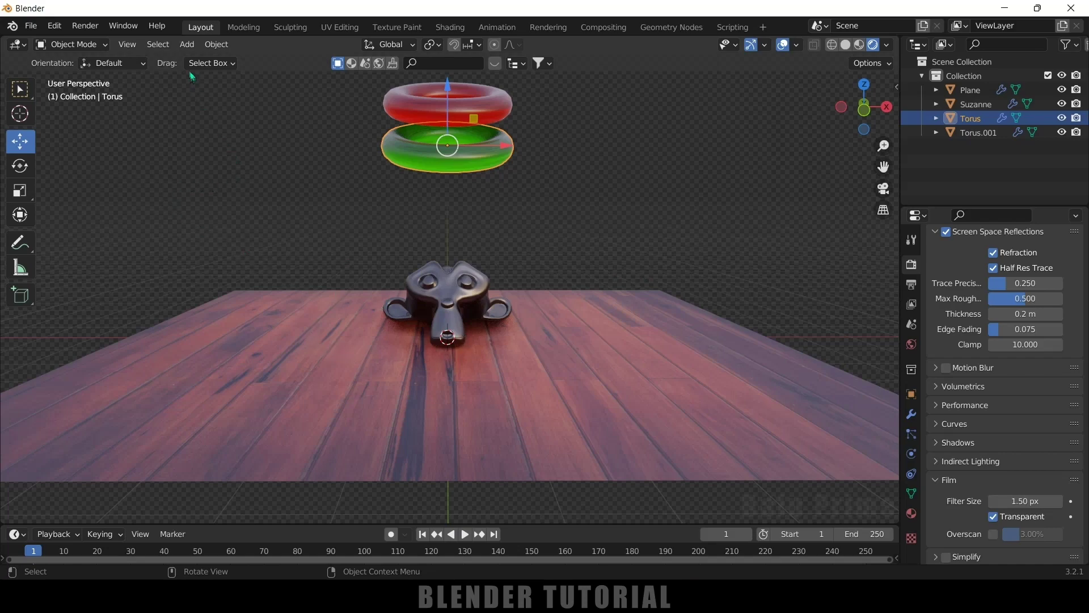
{"action": "left_click", "coordinate": [177, 50]}
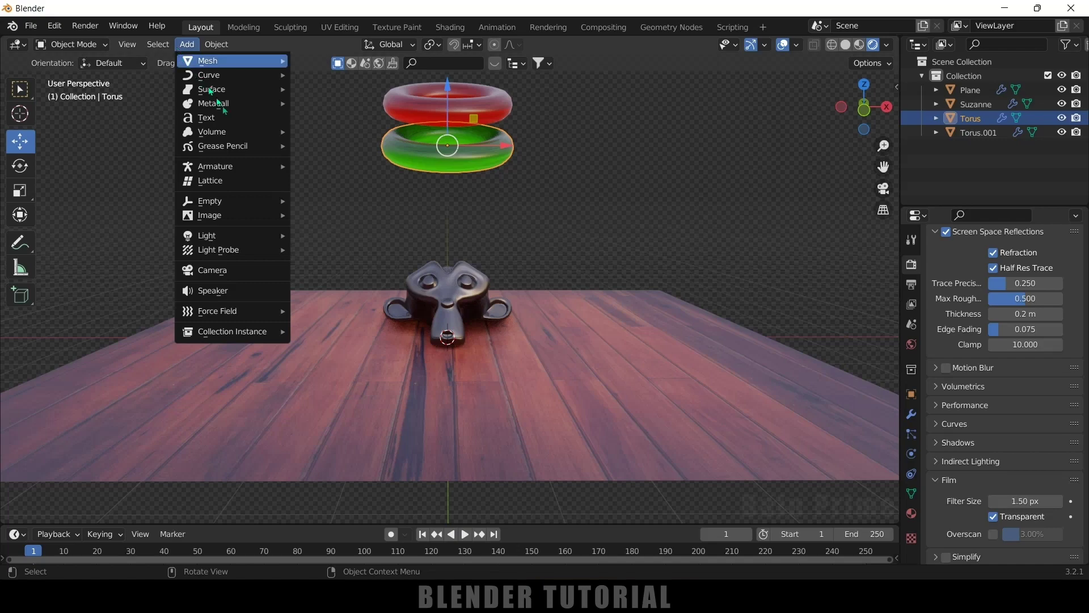
- Add a Sun light, raise it along Z to just below the tori, and tilt it
{"action": "mouse_move", "coordinate": [253, 240]}
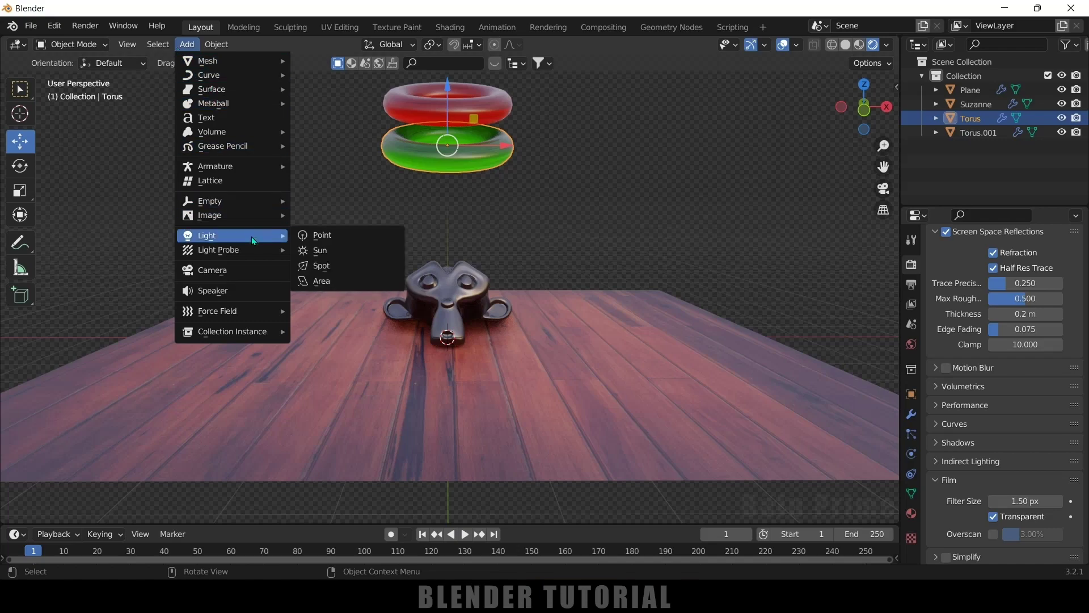
{"action": "left_click", "coordinate": [345, 255]}
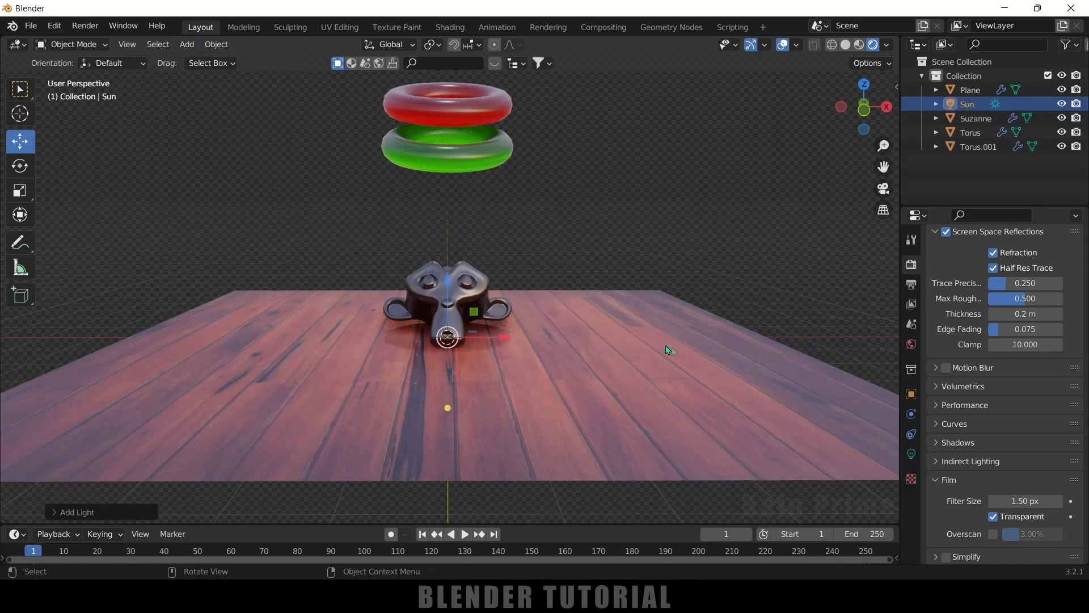
{"action": "key", "text": "g"}
{"action": "key", "text": "z"}
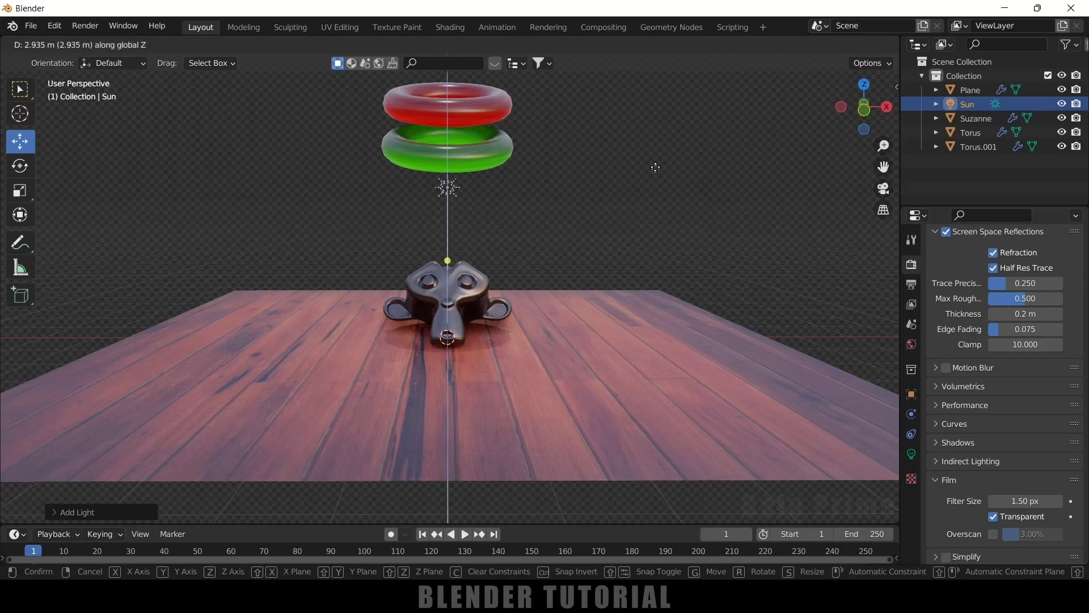
{"action": "left_click", "coordinate": [672, 196]}
{"action": "key", "text": "r"}
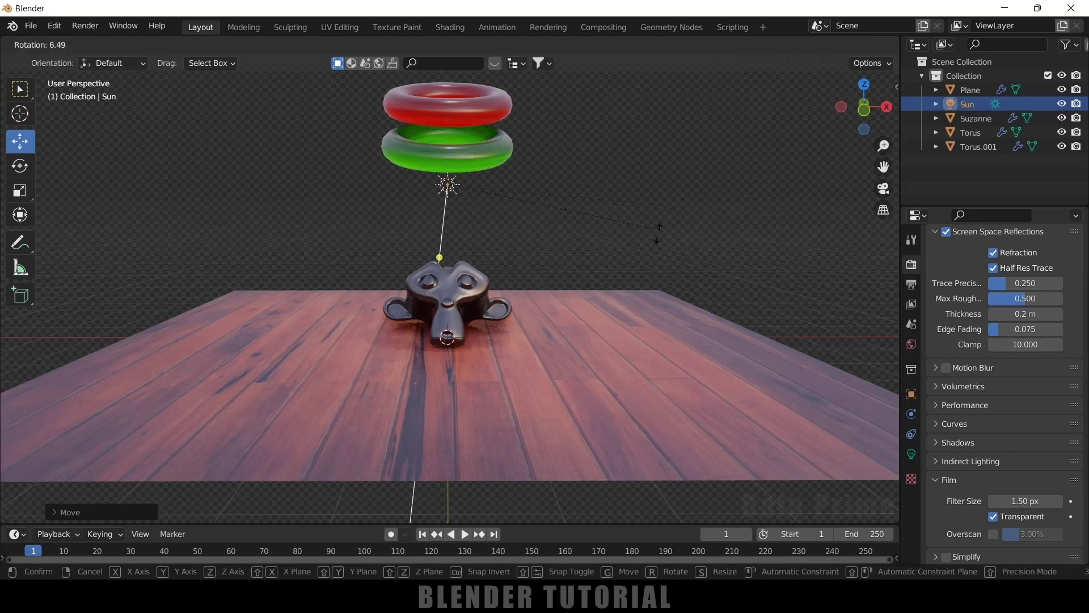
{"action": "left_click", "coordinate": [578, 281]}
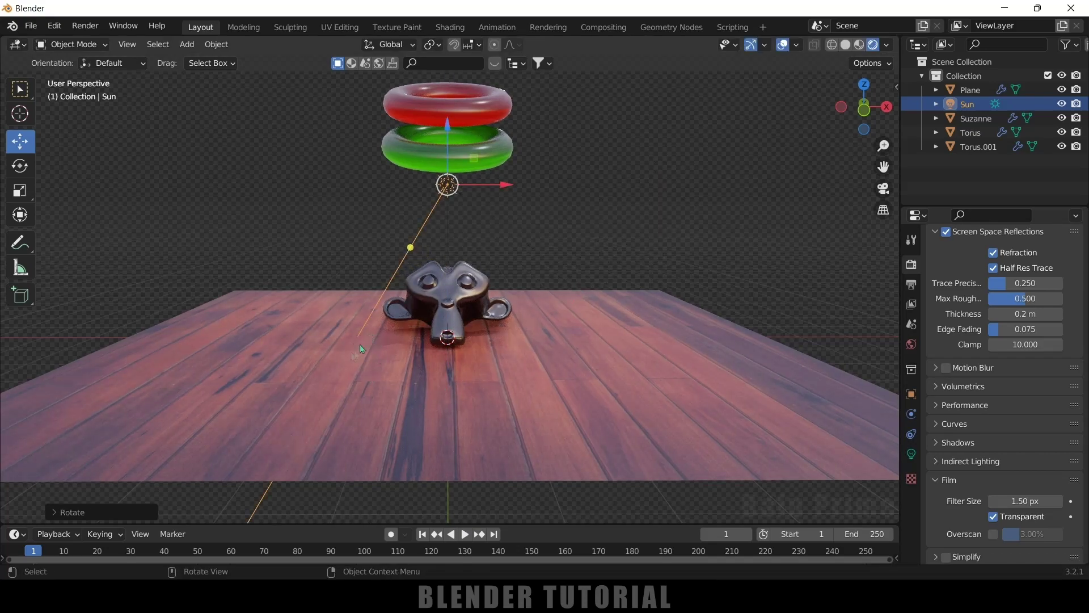
- Set the Sun light's strength to 3
{"action": "left_click", "coordinate": [911, 454]}
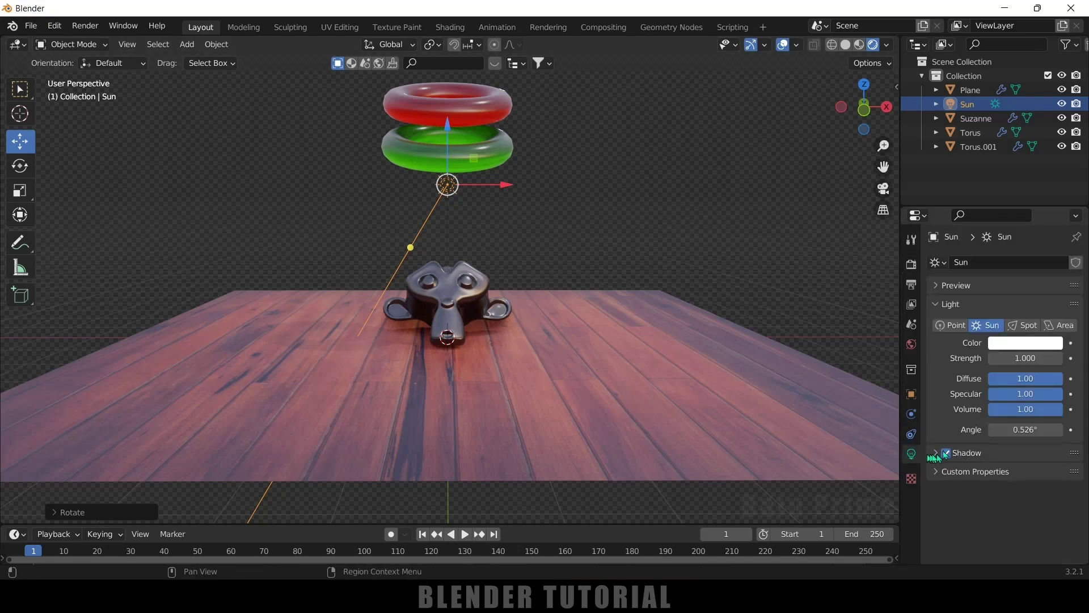
{"action": "left_click", "coordinate": [1028, 358]}
{"action": "type", "text": "3"}
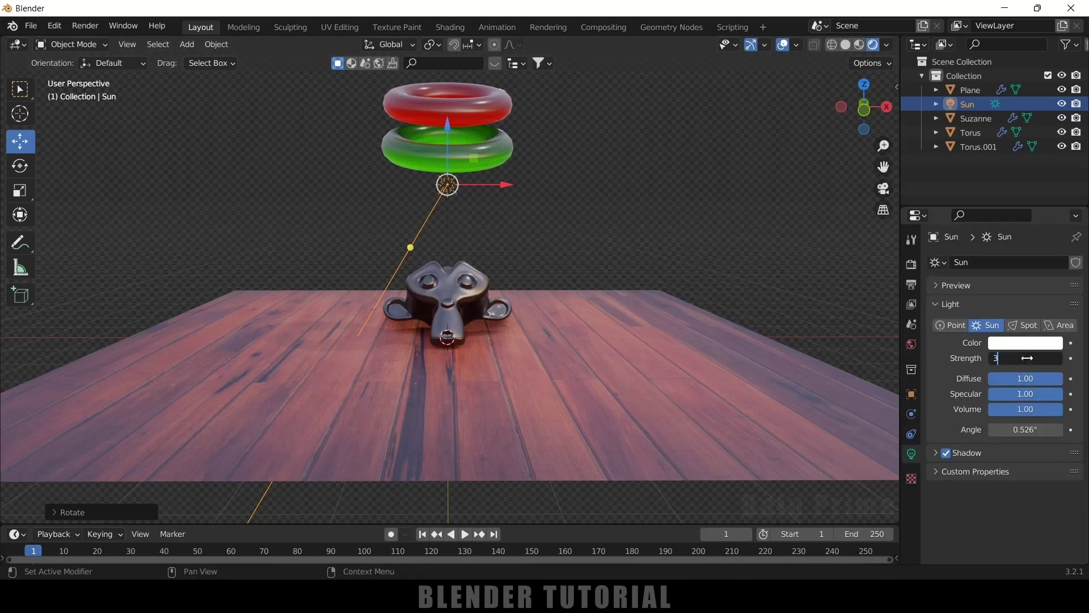
{"action": "key", "text": "Return"}
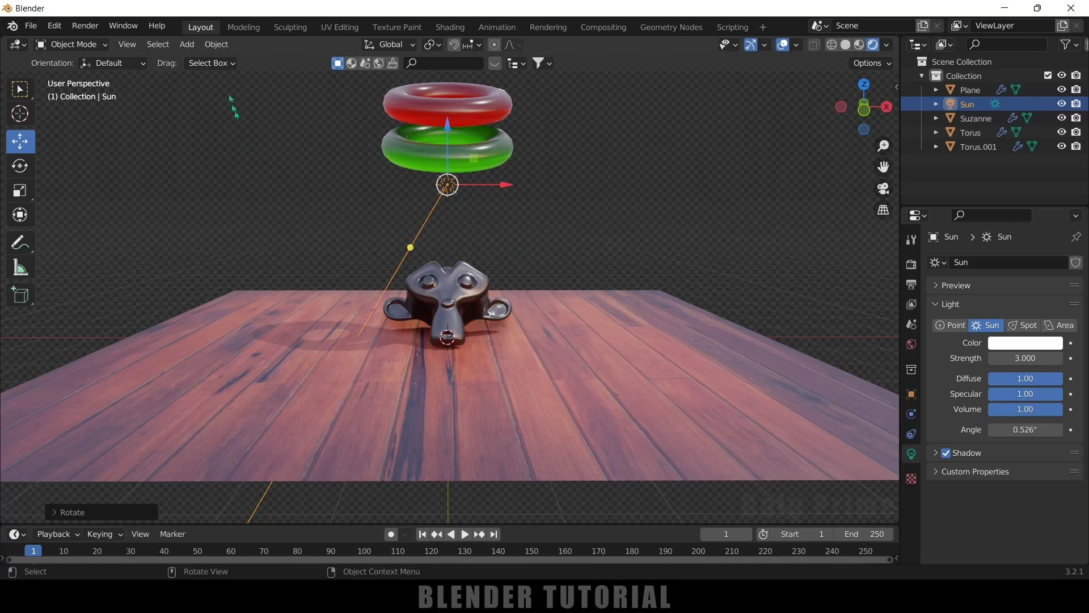
- Add a camera aligned to the current view
{"action": "left_click", "coordinate": [187, 44]}
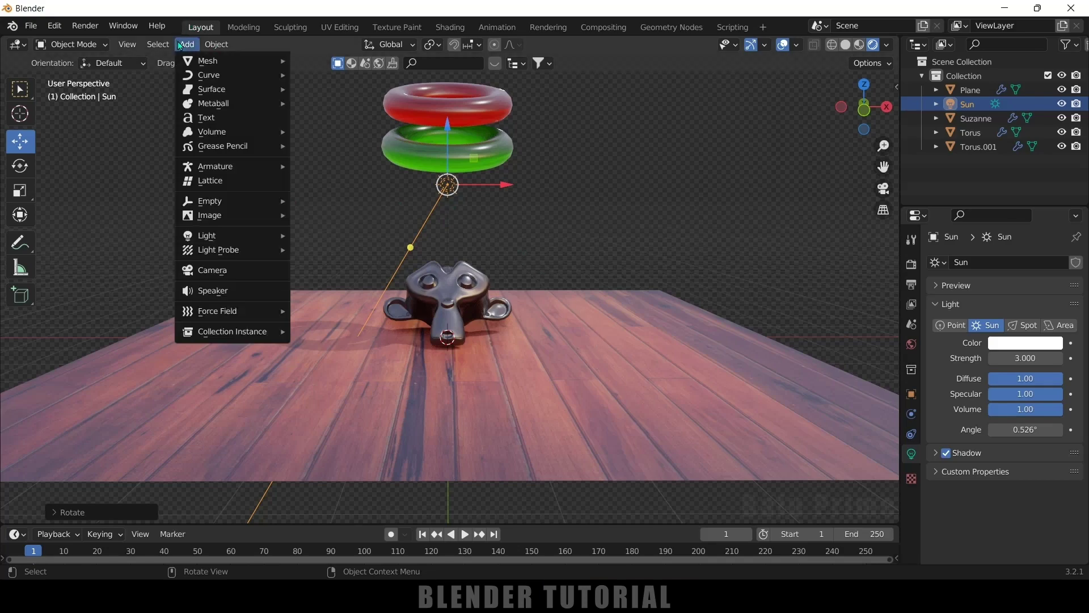
{"action": "left_click", "coordinate": [244, 270]}
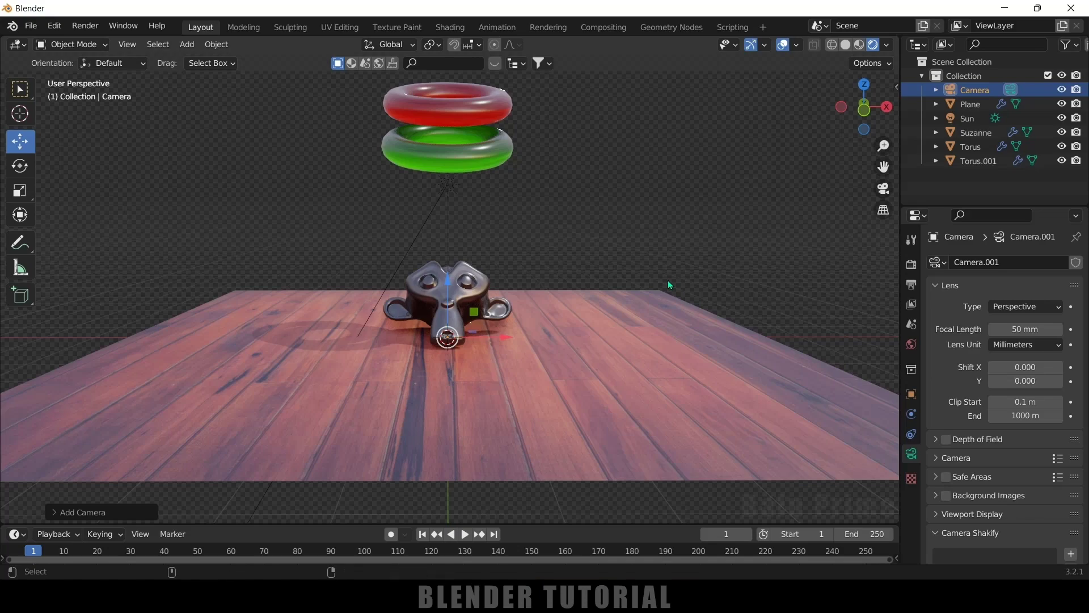
{"action": "key", "text": "ctrl+alt+KP_0"}
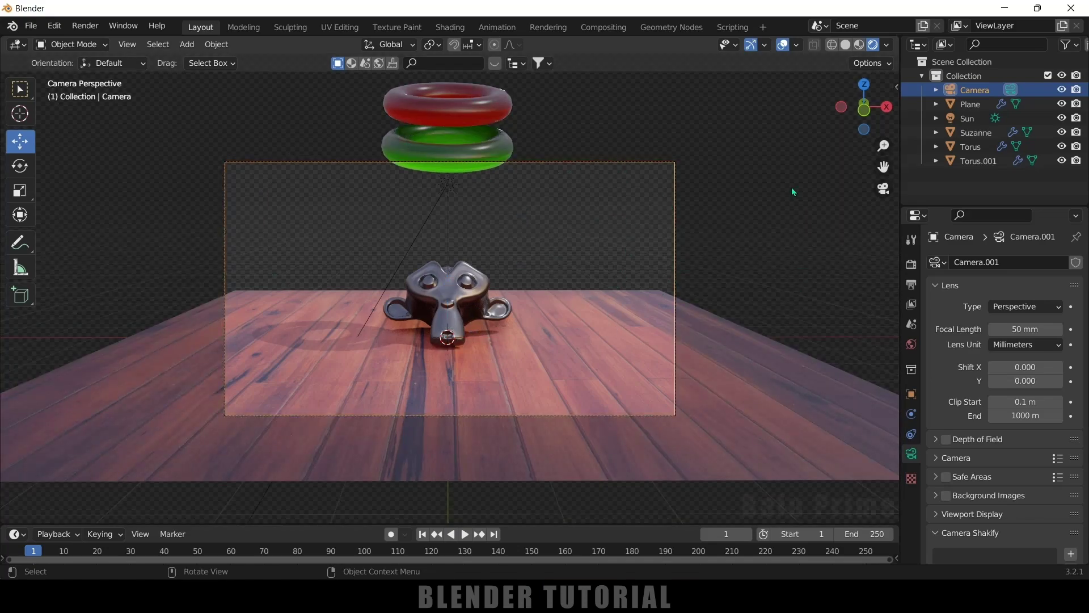
{"action": "key", "text": "n"}
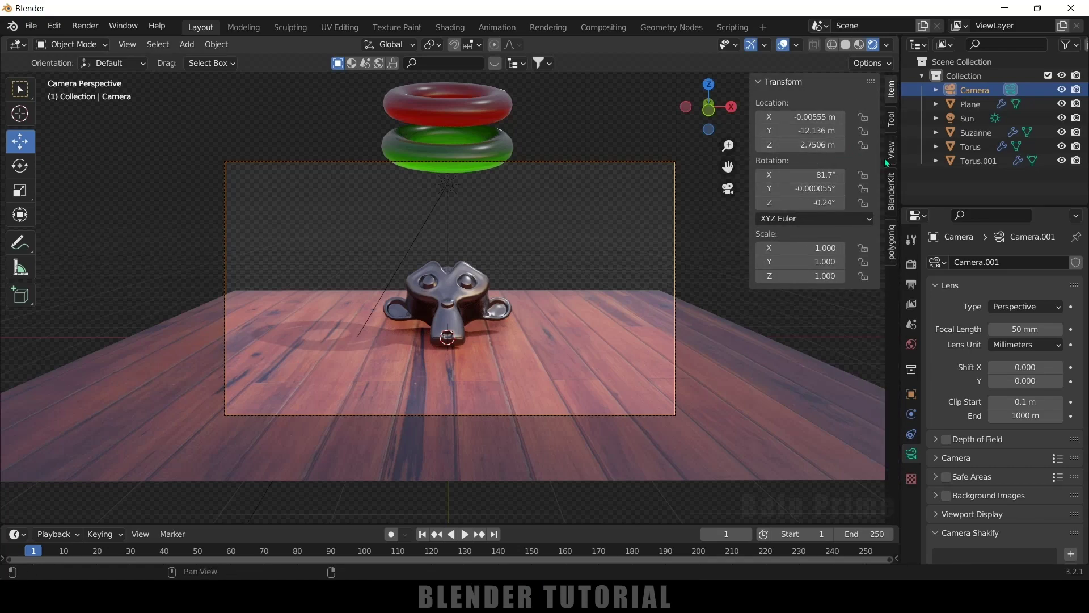
- Enable Lock Camera to View and orbit to frame Suzanne low, level and head-on
{"action": "left_click", "coordinate": [889, 151]}
{"action": "left_click", "coordinate": [812, 243]}
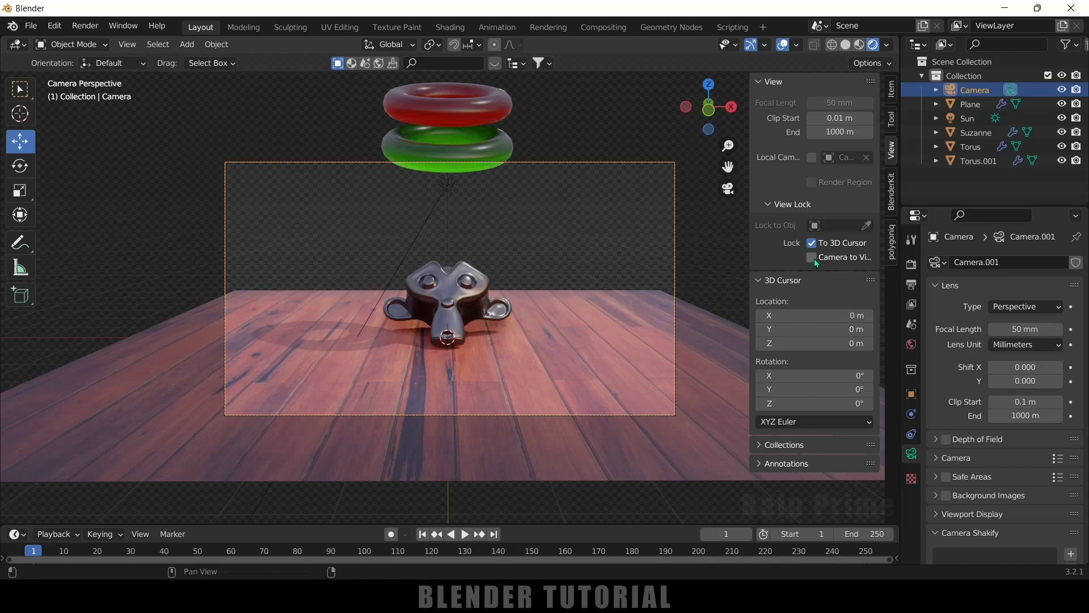
{"action": "left_click", "coordinate": [812, 257]}
{"action": "mouse_move", "coordinate": [584, 306]}
{"action": "middle_mouse_down"}
{"action": "mouse_move", "coordinate": [545, 304]}
{"action": "mouse_move", "coordinate": [602, 308]}
{"action": "mouse_move", "coordinate": [567, 309]}
{"action": "mouse_move", "coordinate": [590, 306]}
{"action": "middle_mouse_up"}
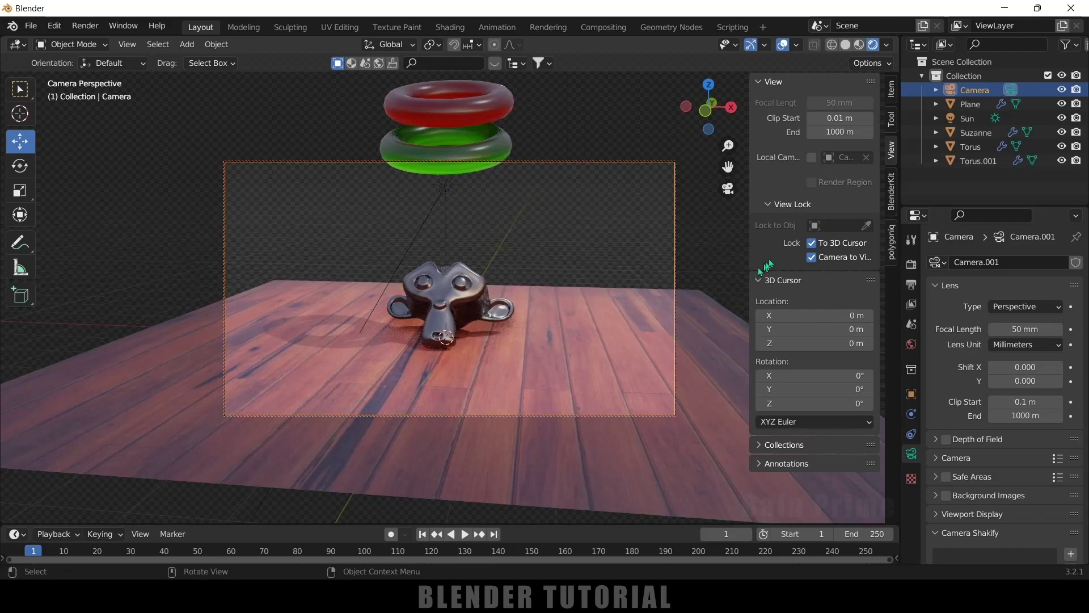
{"action": "left_click", "coordinate": [812, 243]}
{"action": "left_click", "coordinate": [812, 257]}
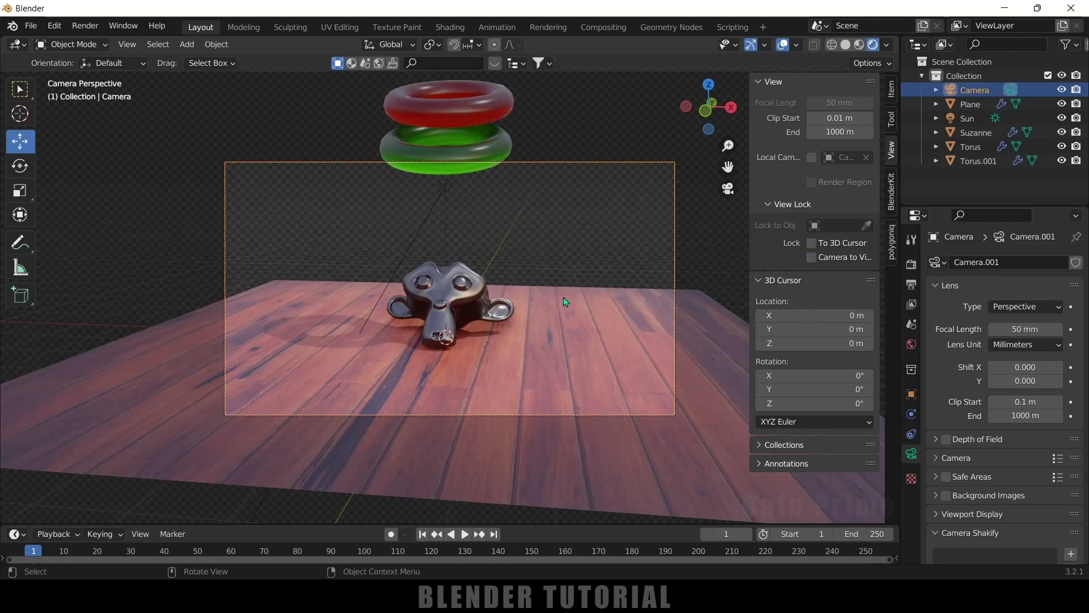
{"action": "middle_click_drag", "start_coordinate": [565, 301], "coordinate": [545, 301]}
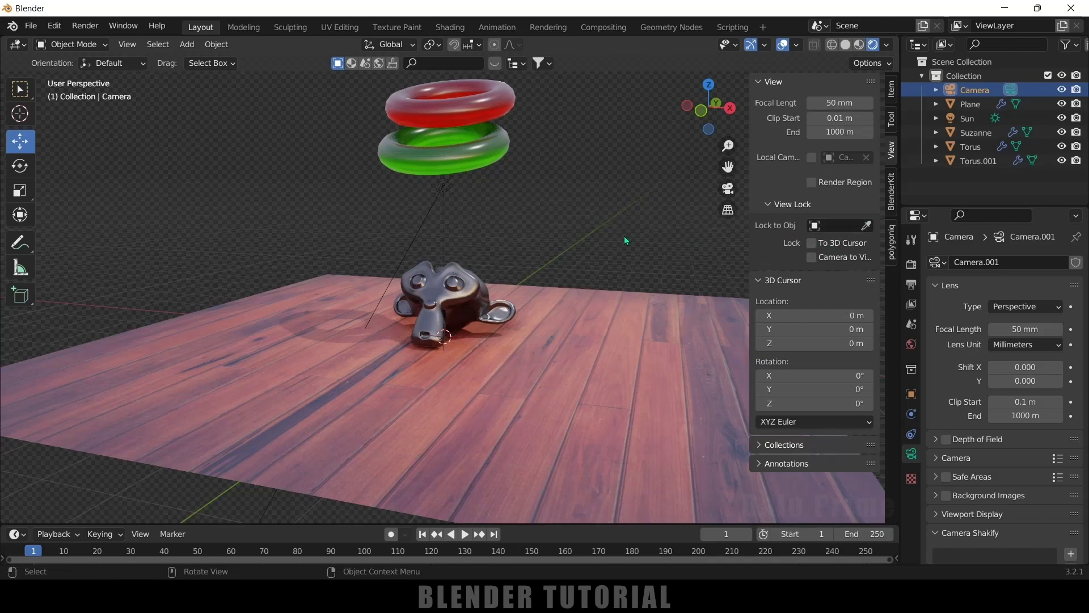
{"action": "key", "text": "KP_0"}
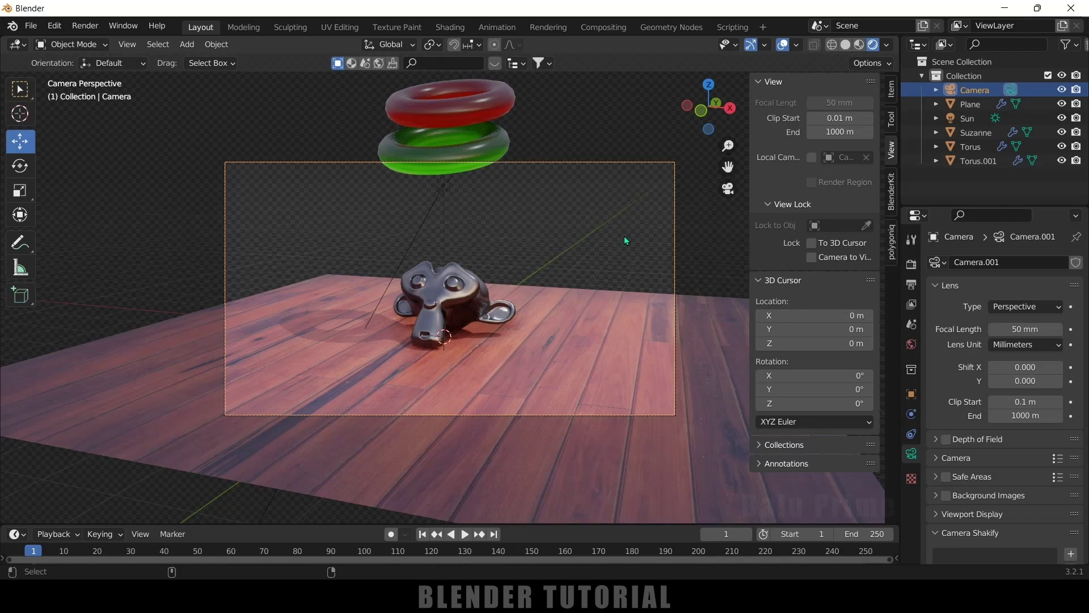
{"action": "left_click", "coordinate": [811, 257]}
{"action": "middle_click_drag", "start_coordinate": [527, 342], "coordinate": [500, 284]}
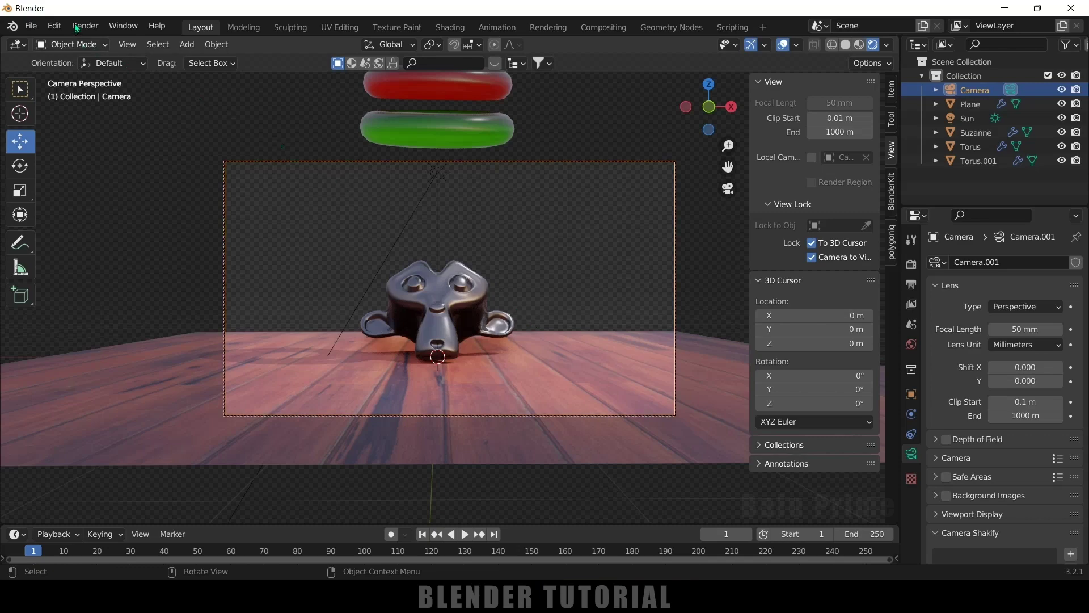
- Enable Render Region with Crop to Render Region in Output Properties
{"action": "left_click", "coordinate": [911, 264]}
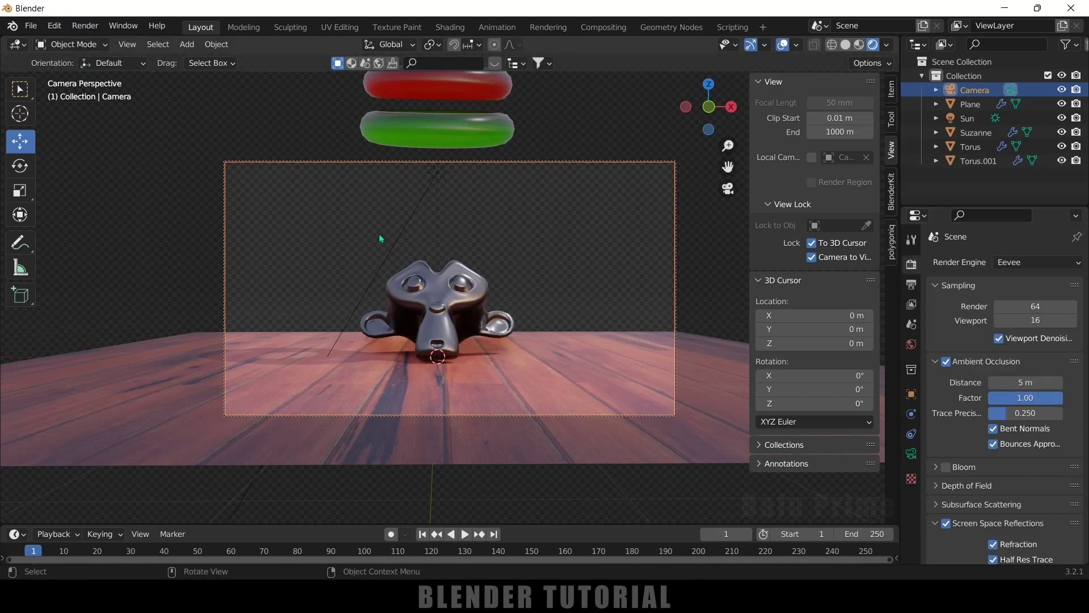
{"action": "left_click", "coordinate": [911, 287]}
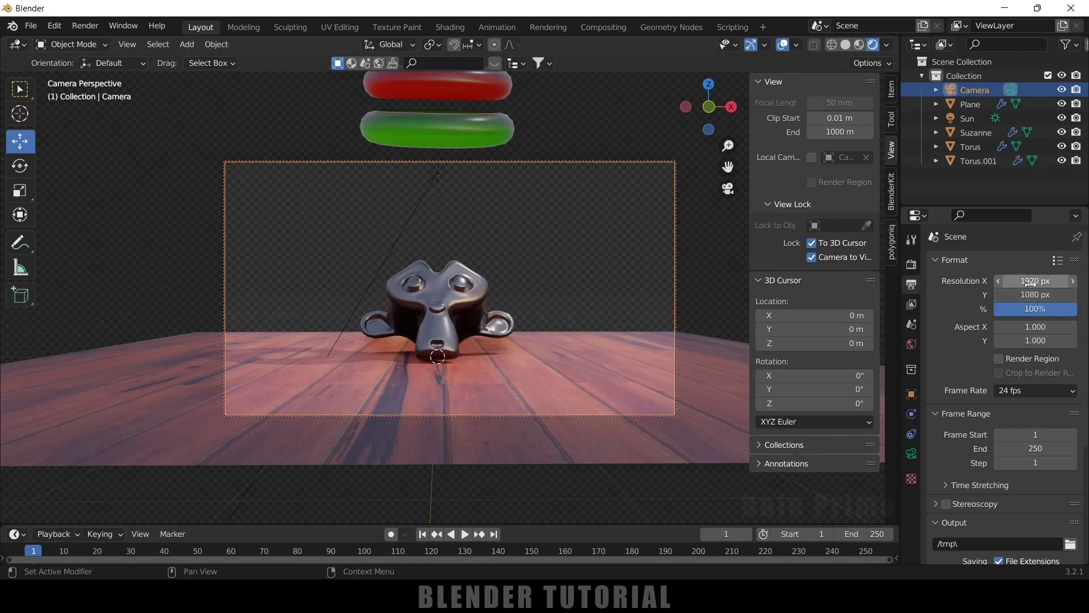
{"action": "left_click", "coordinate": [1002, 361]}
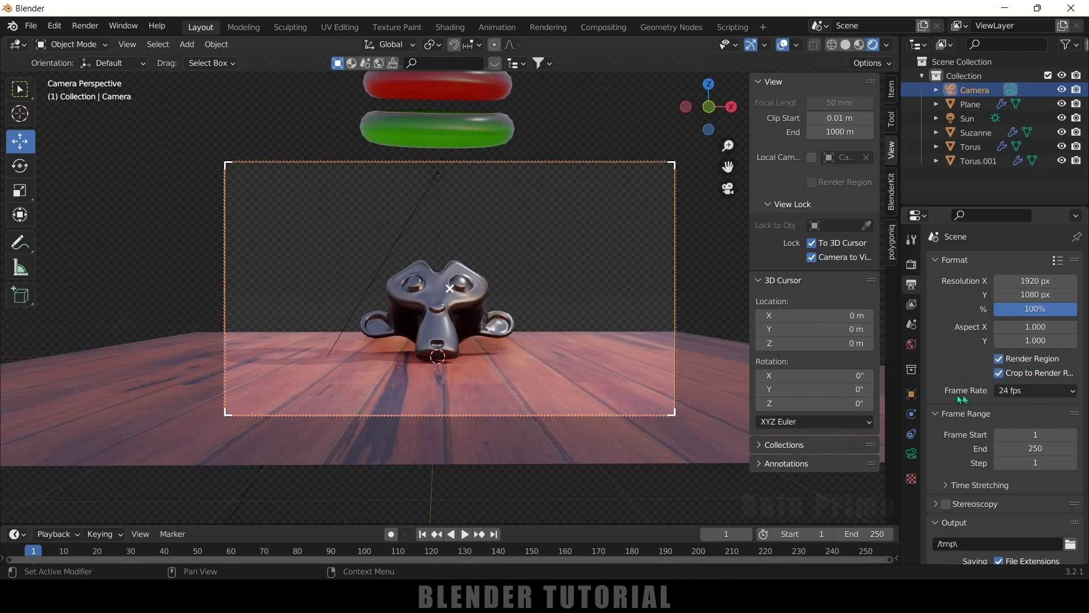
- Set the frame rate to 30 fps and the end frame to 225
{"action": "left_click", "coordinate": [1018, 389]}
{"action": "left_click", "coordinate": [1030, 464]}
{"action": "scroll", "coordinate": [963, 436], "scroll_direction": "down", "scroll_amount": 6}
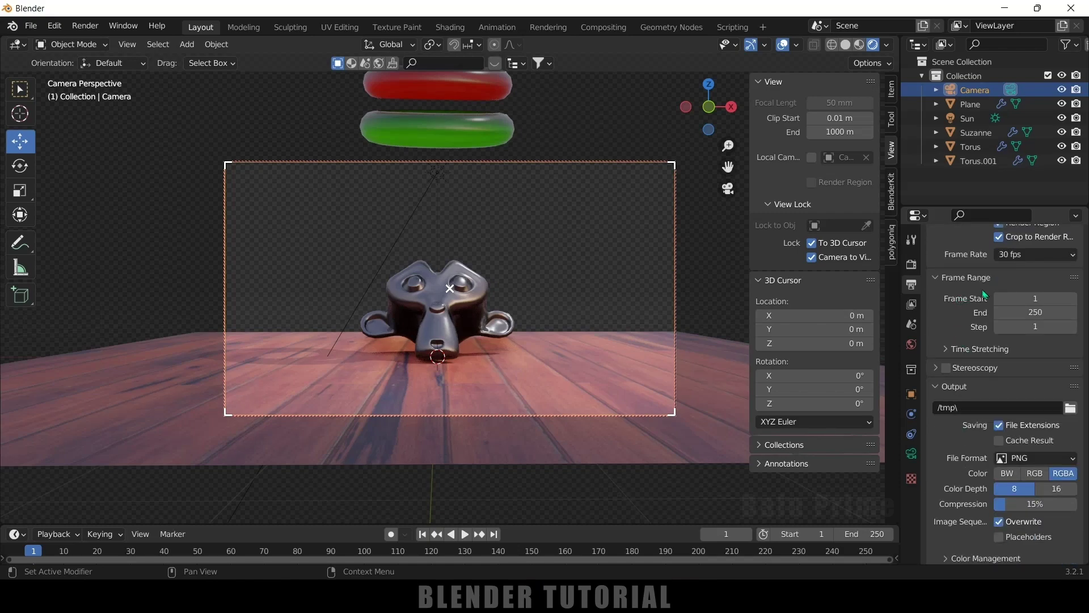
{"action": "left_click", "coordinate": [1036, 312]}
{"action": "type", "text": "225"}
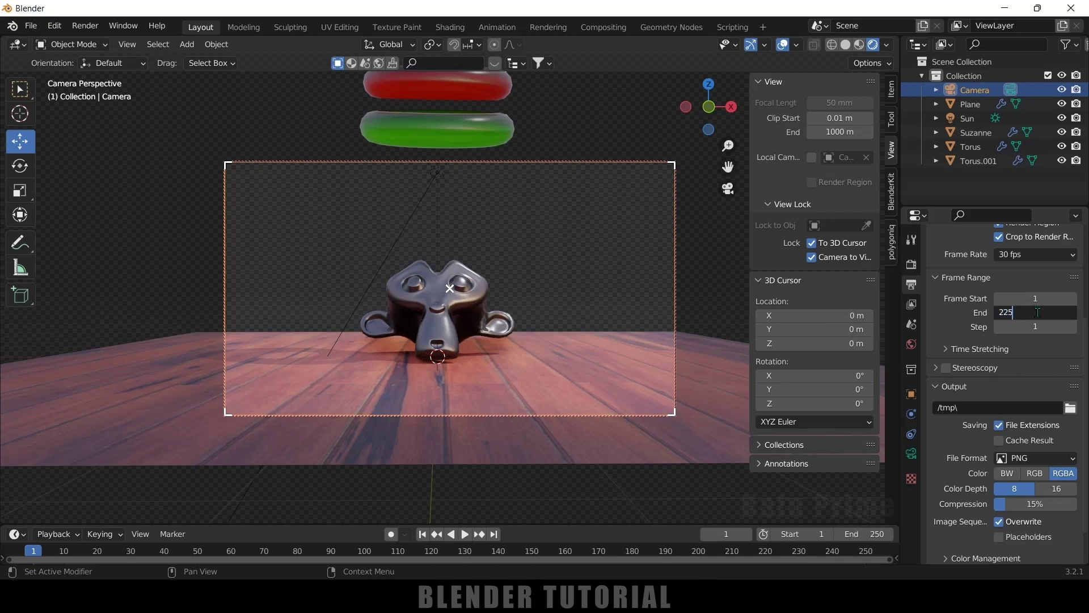
{"action": "key", "text": "Return"}
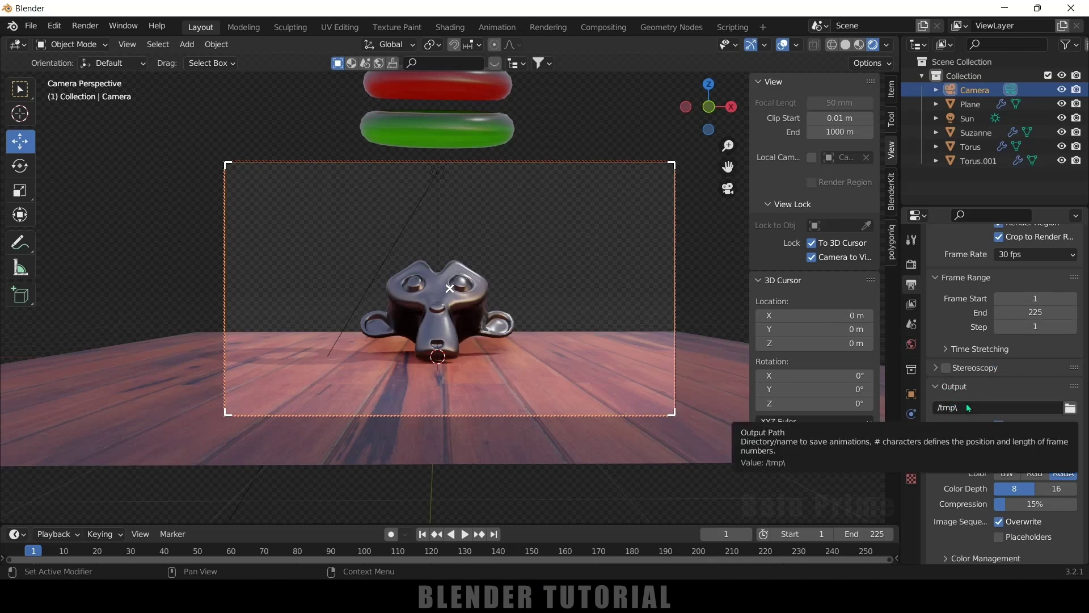
- Set the output path to D:\youtube\soft body fruits\op\ with RGB JPEG images at 90% quality
{"action": "type", "text": "D:\\youtube\\soft body fruits\\op\\"}
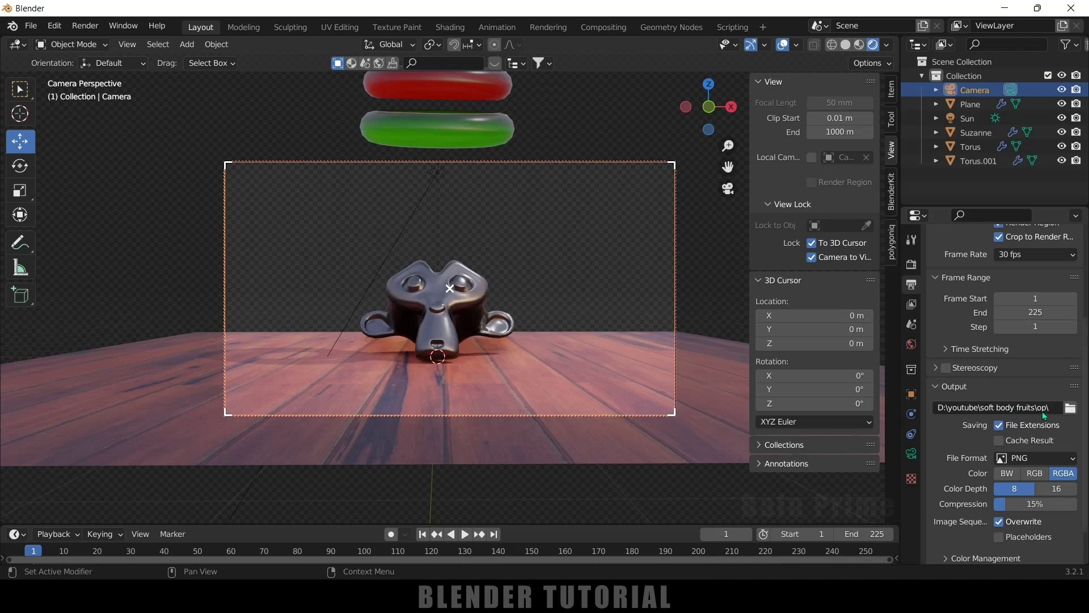
{"action": "left_click", "coordinate": [1034, 473]}
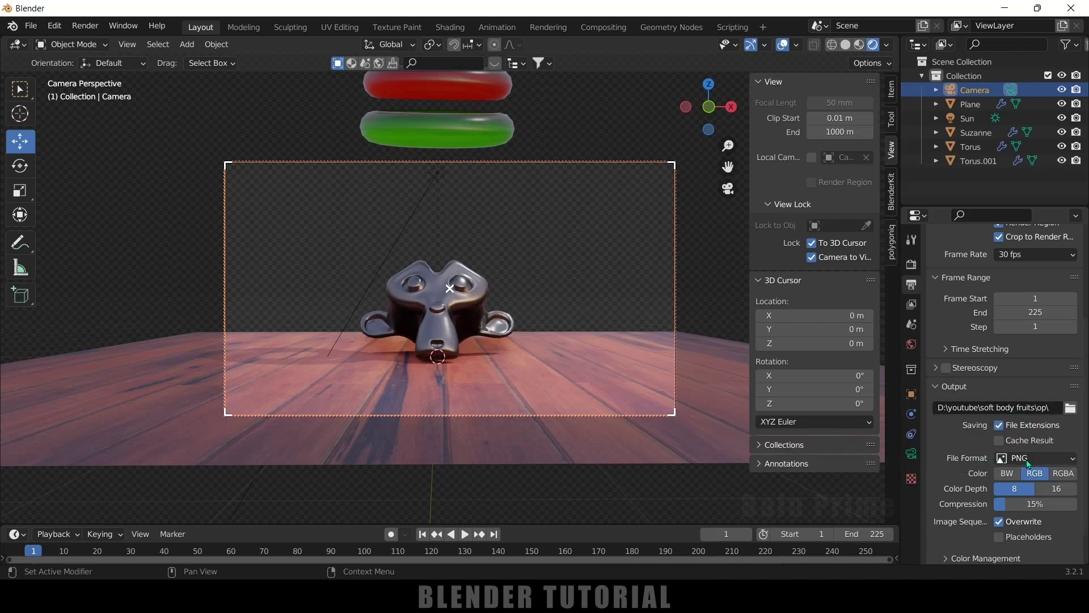
{"action": "left_click", "coordinate": [1036, 458]}
{"action": "left_click", "coordinate": [832, 395]}
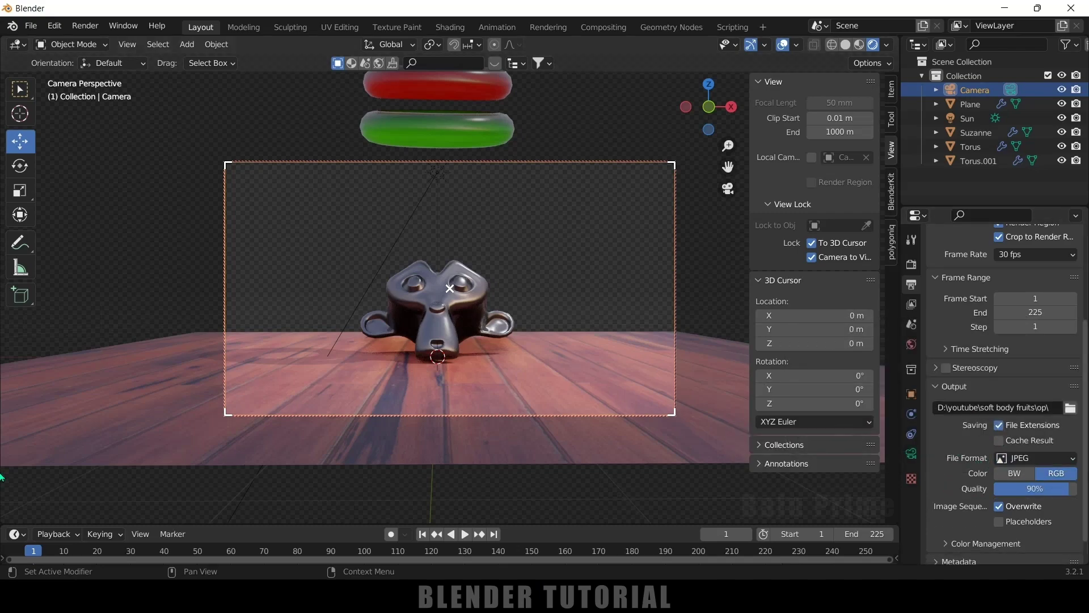
{"action": "left_click", "coordinate": [1036, 456]}
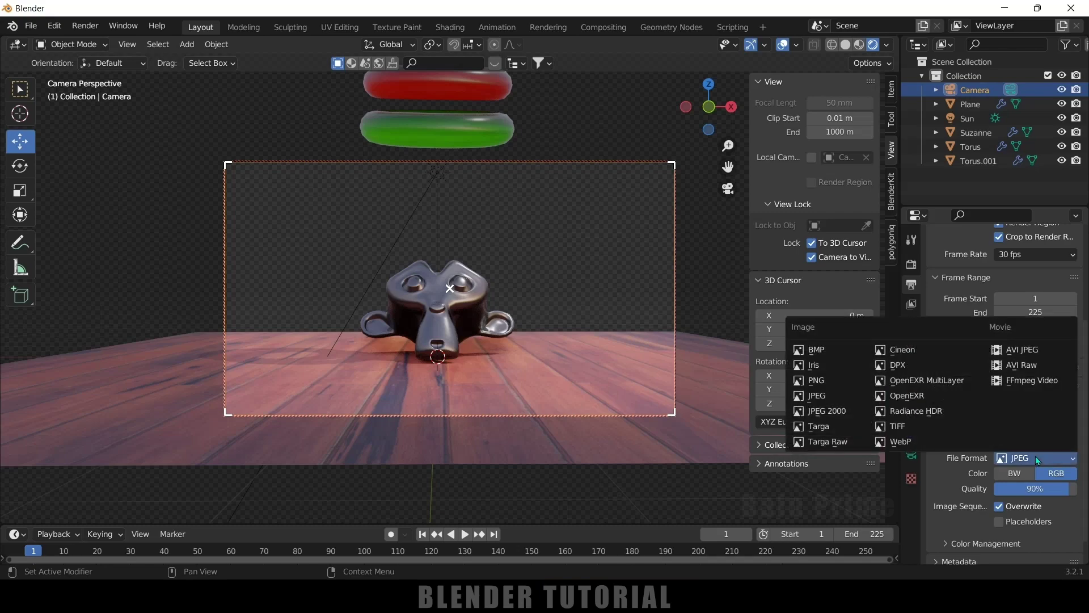
{"action": "left_click", "coordinate": [816, 380]}
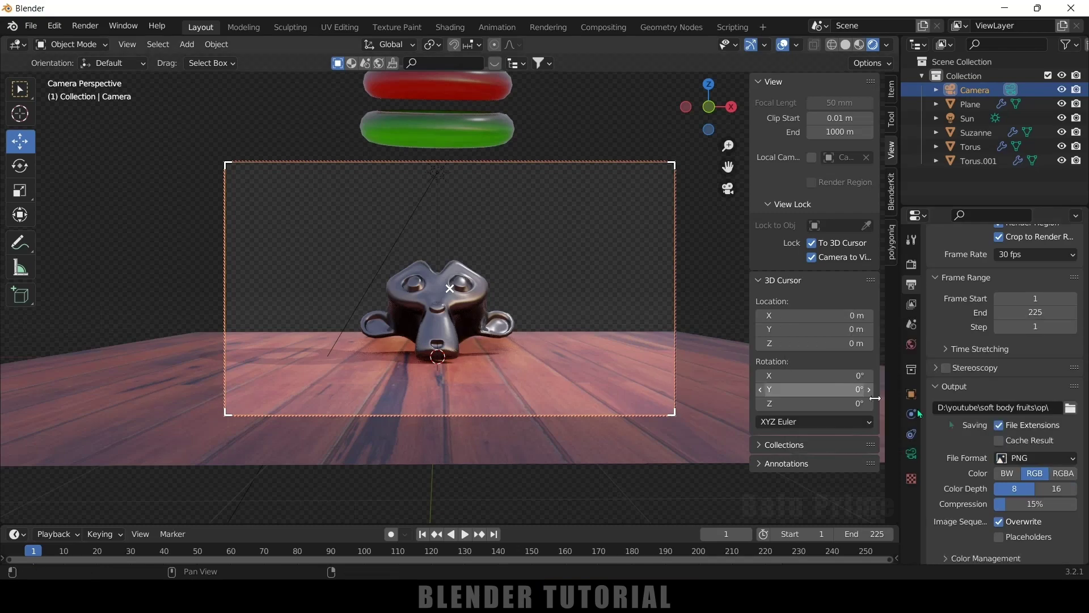
{"action": "left_click", "coordinate": [1063, 473]}
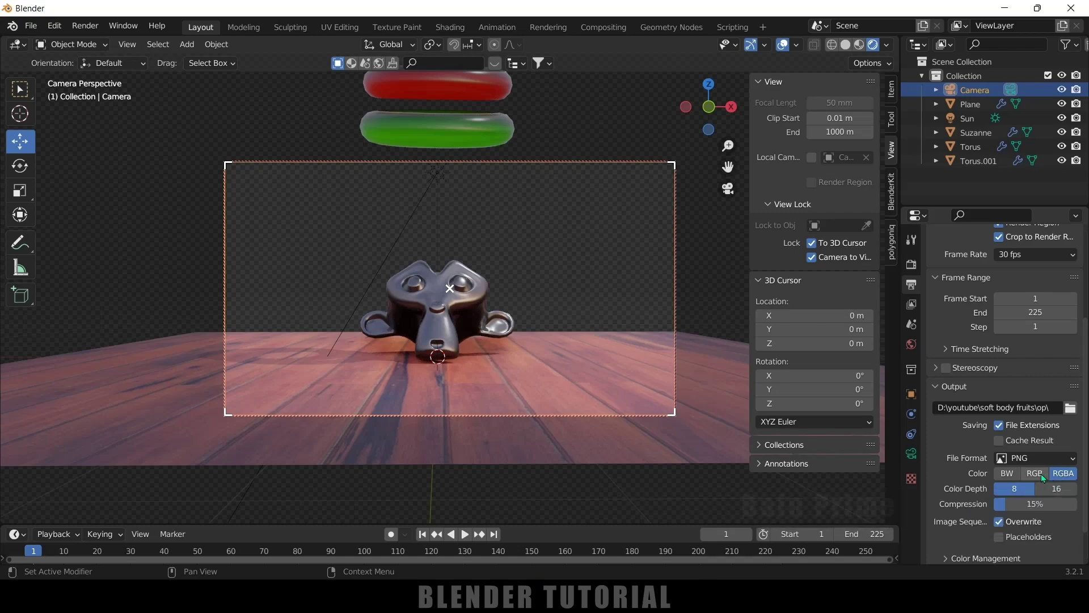
{"action": "left_click", "coordinate": [1027, 458]}
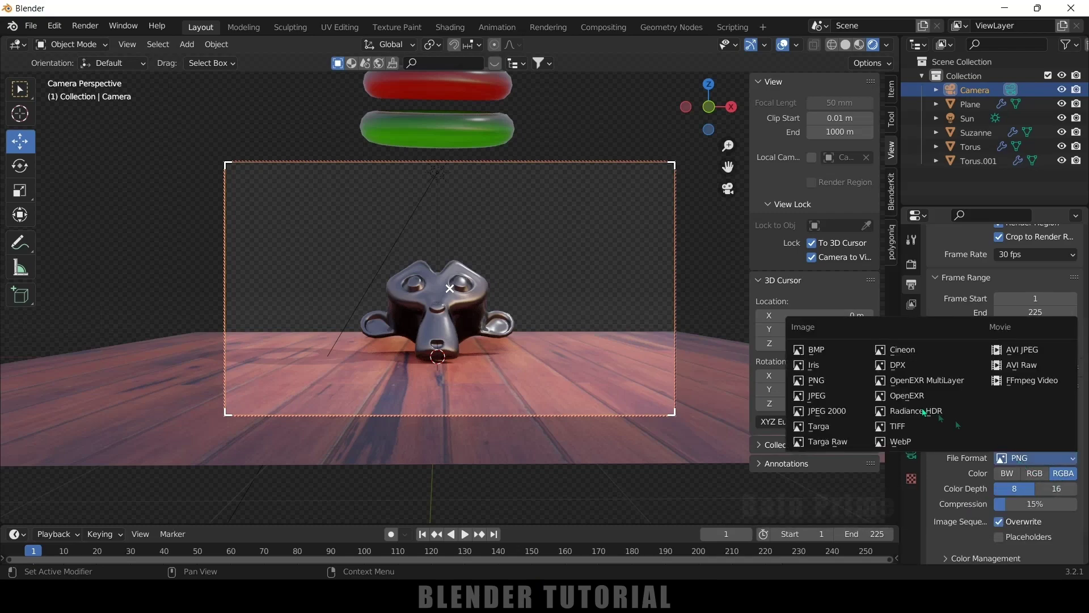
{"action": "left_click", "coordinate": [835, 396]}
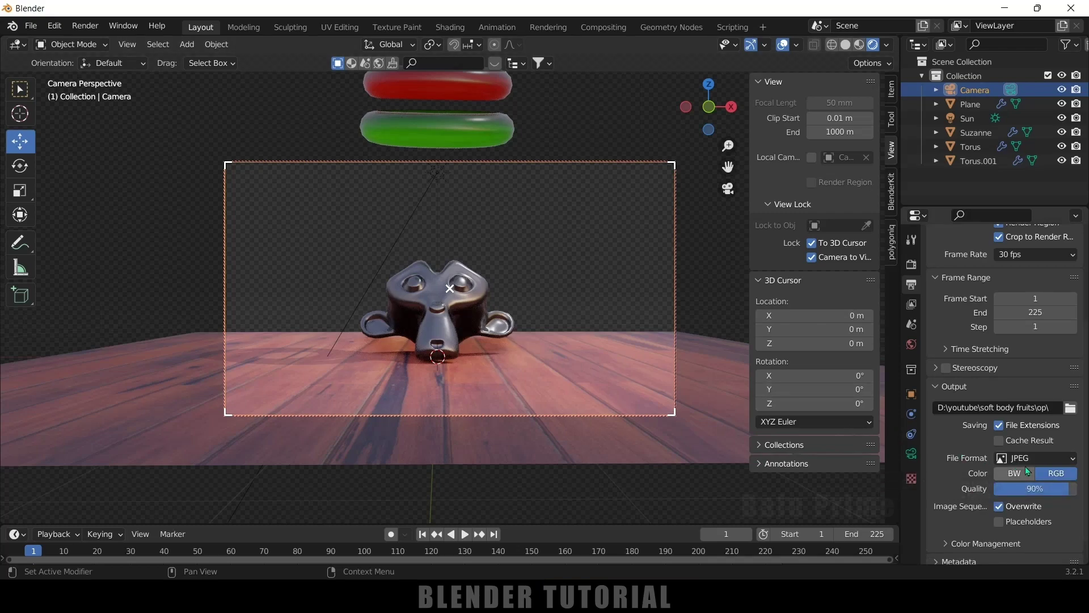
{"action": "left_click", "coordinate": [1021, 458]}
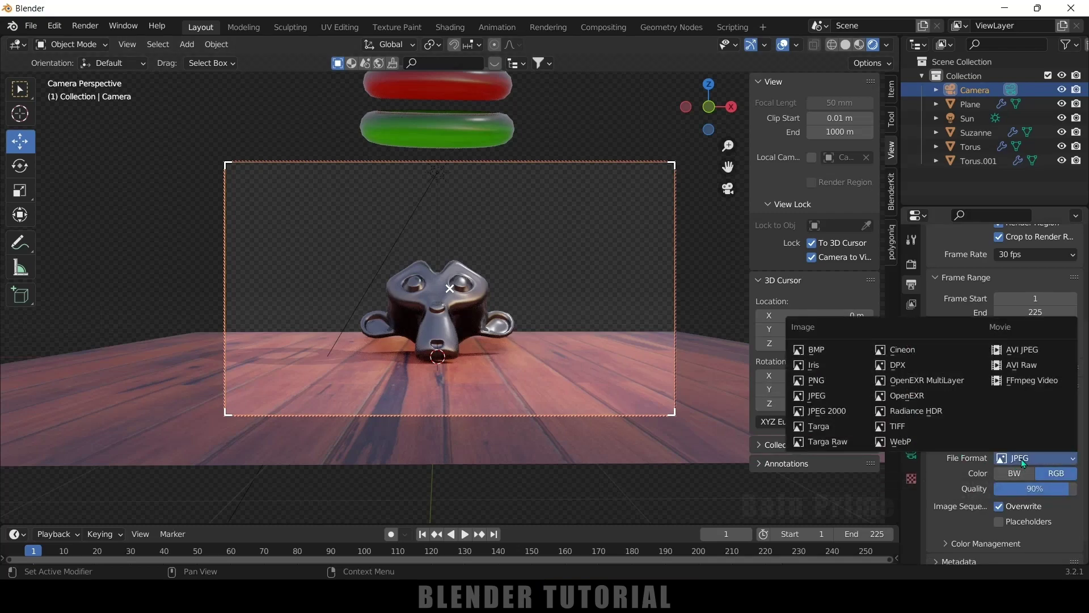
{"action": "left_click", "coordinate": [1020, 386]}
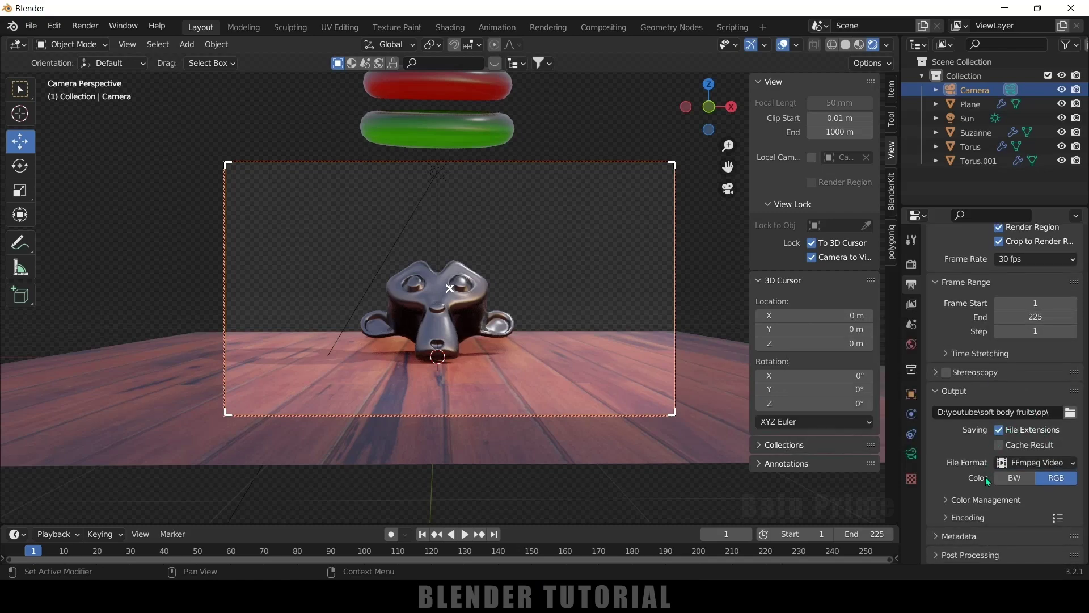
{"action": "left_click", "coordinate": [946, 518]}
{"action": "scroll", "coordinate": [964, 519], "scroll_direction": "down", "scroll_amount": 4}
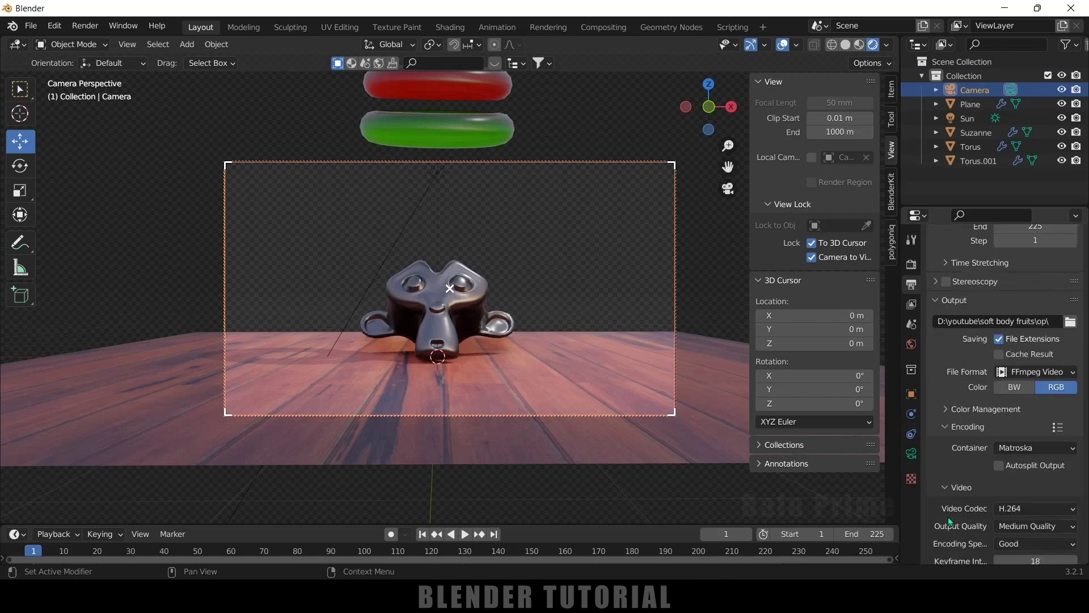
{"action": "left_click", "coordinate": [1020, 506]}
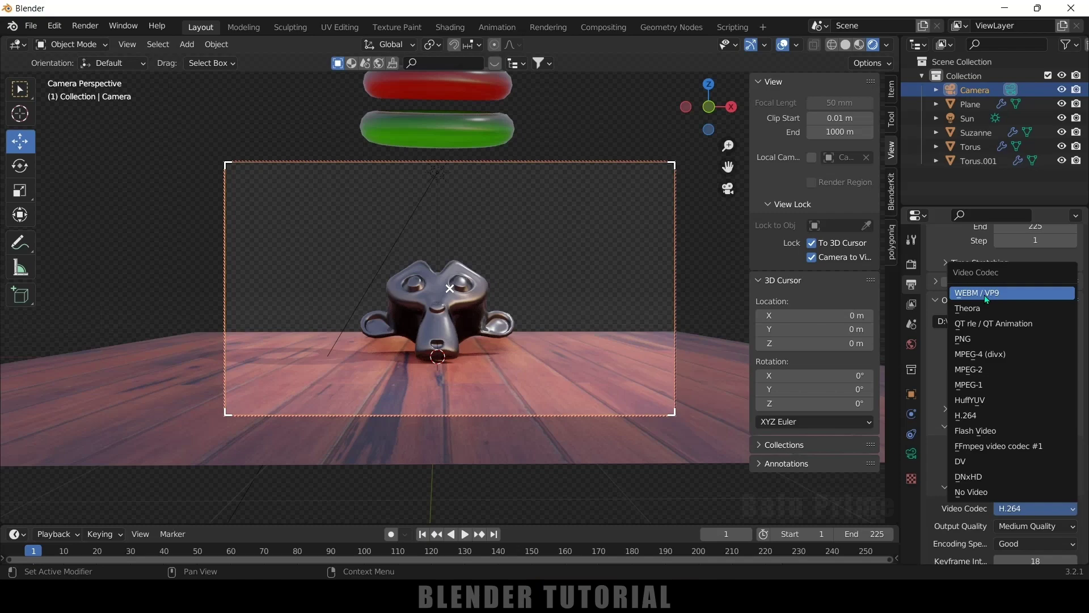
{"action": "left_click", "coordinate": [966, 417]}
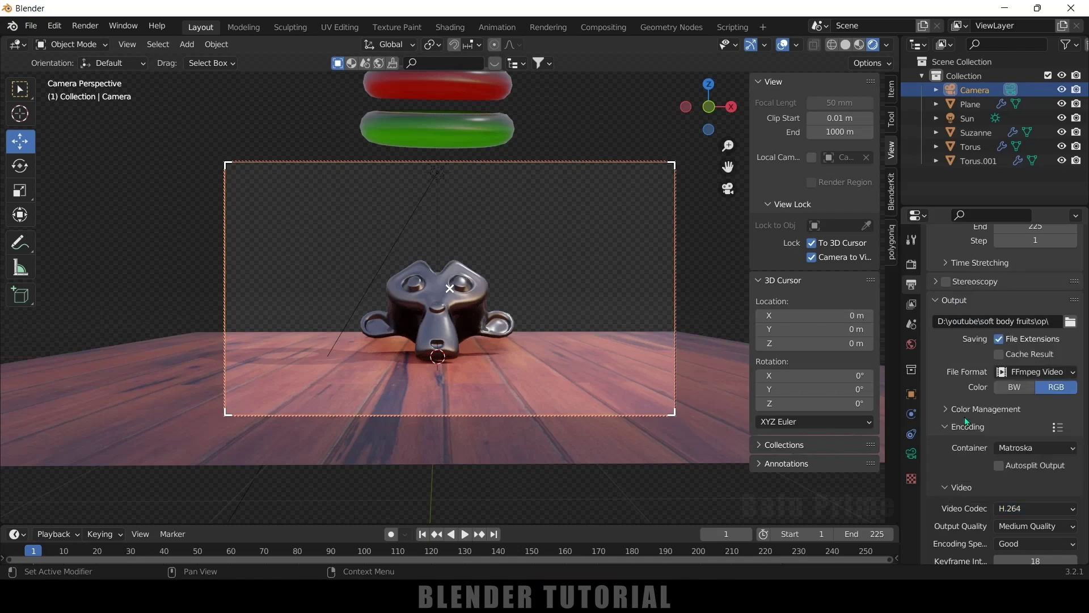
{"action": "scroll", "coordinate": [957, 451], "scroll_direction": "down", "scroll_amount": 2}
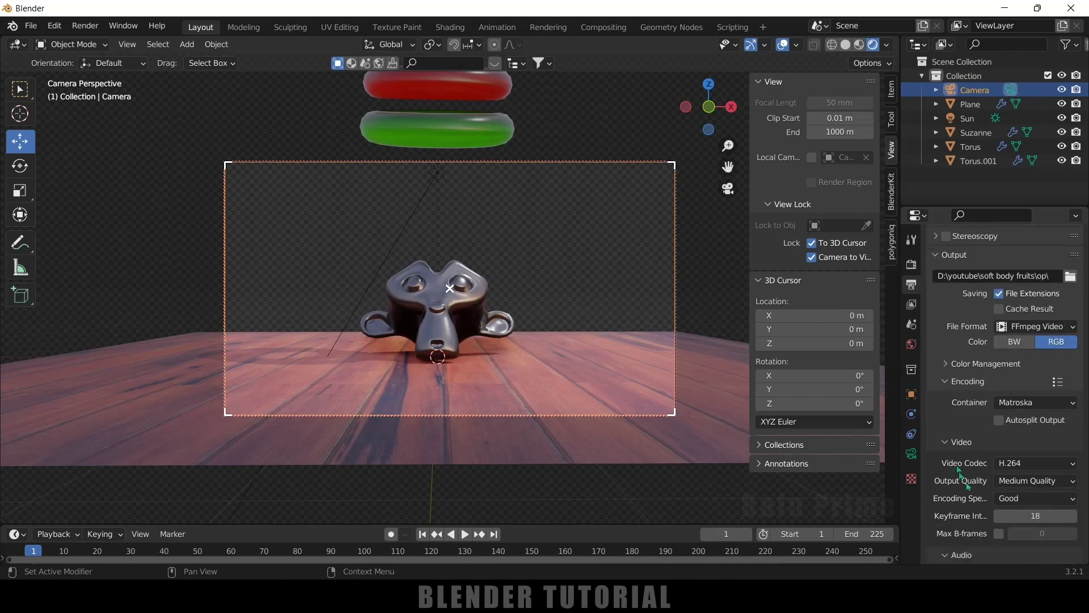
{"action": "left_click", "coordinate": [1024, 481]}
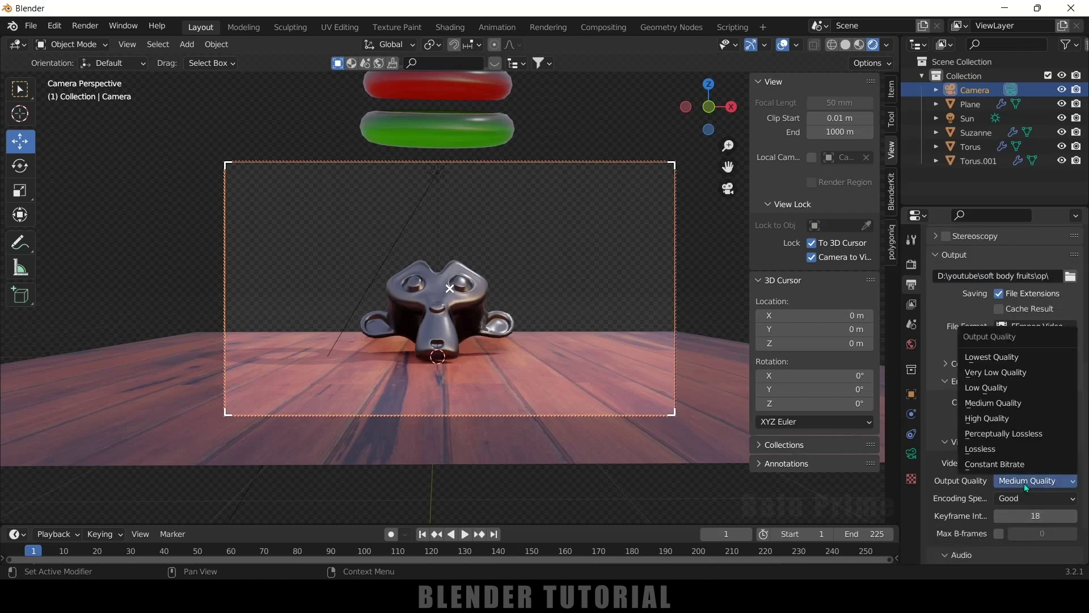
{"action": "left_click", "coordinate": [993, 448]}
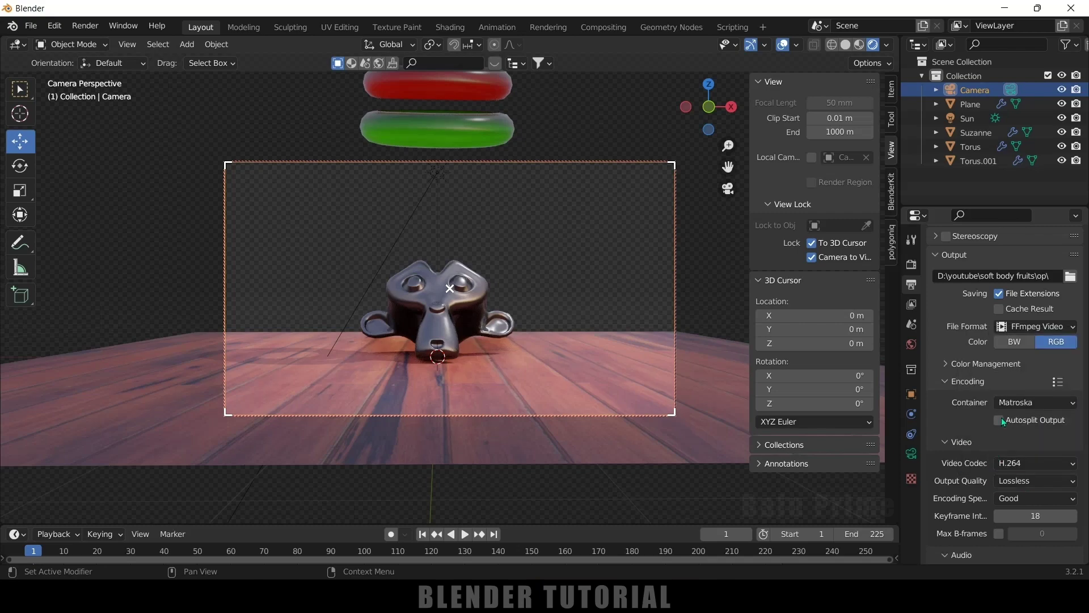
{"action": "left_click", "coordinate": [1034, 499]}
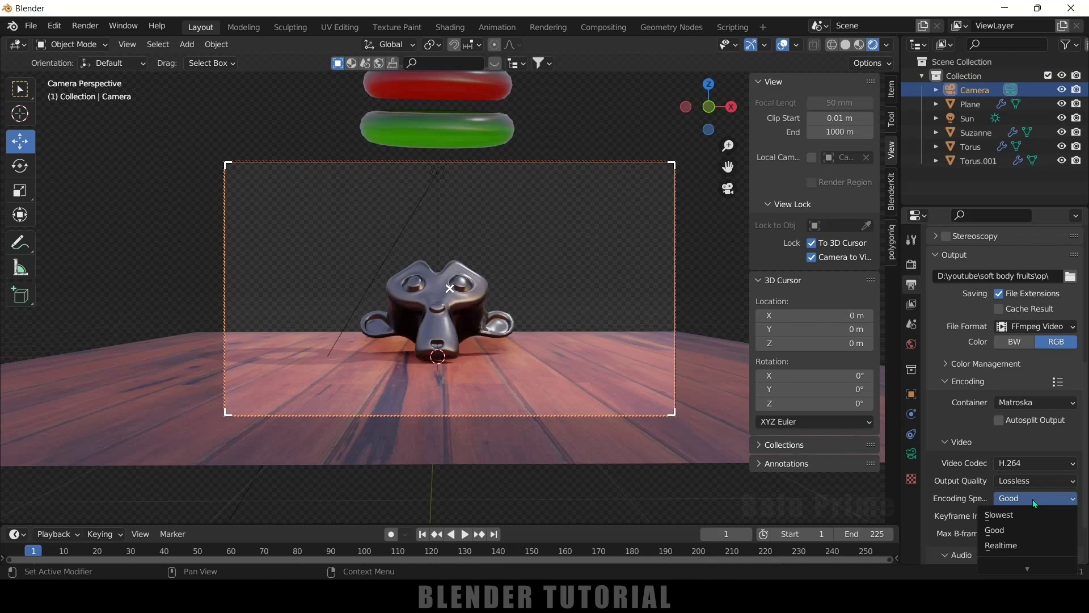
{"action": "scroll", "coordinate": [1005, 441], "scroll_direction": "up", "scroll_amount": 3}
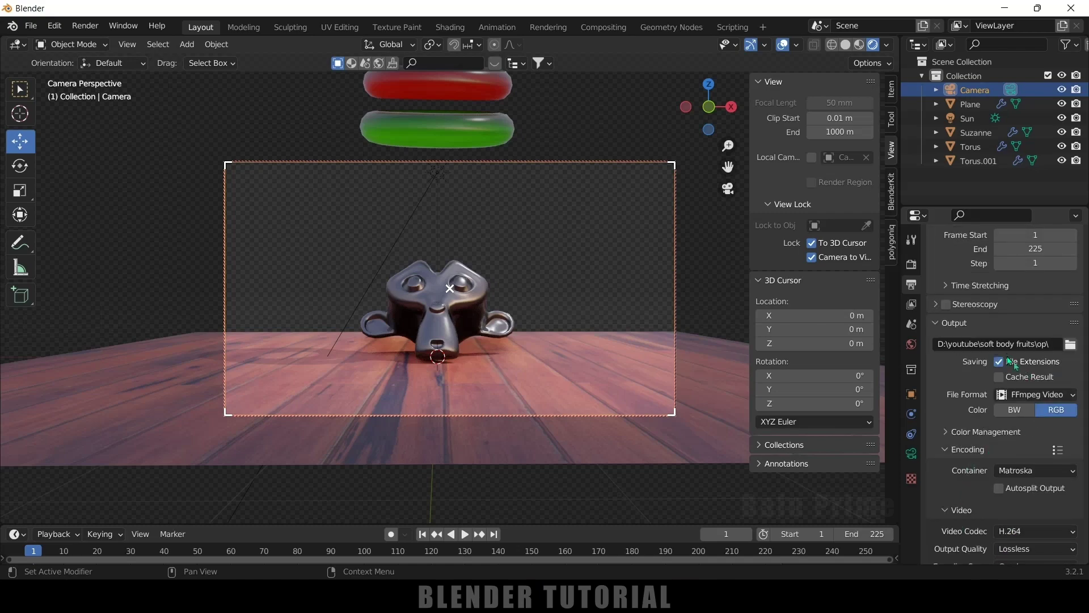
{"action": "left_click", "coordinate": [1016, 396]}
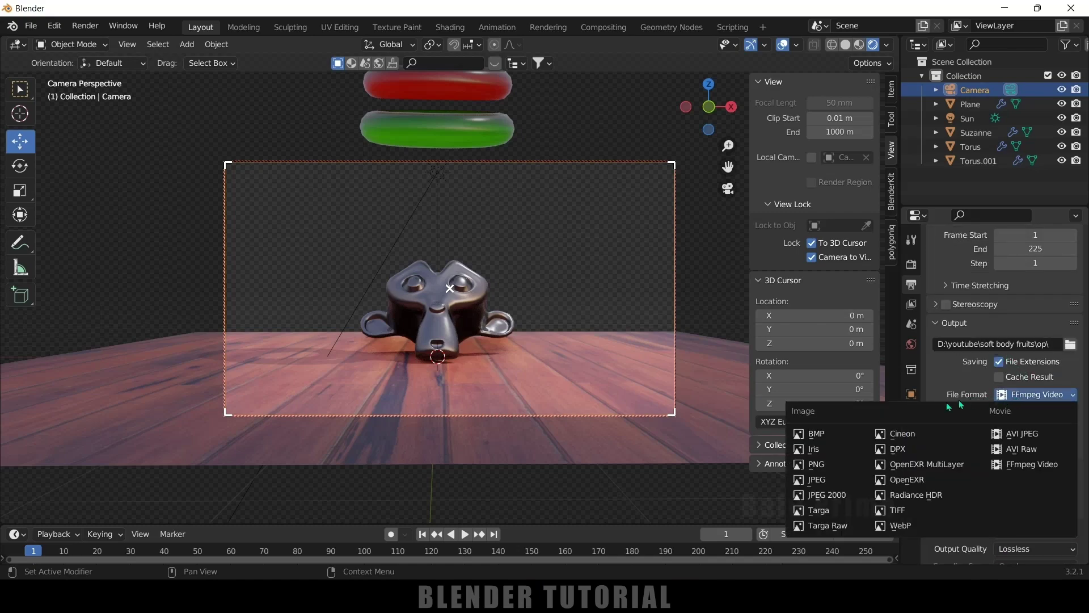
{"action": "left_click", "coordinate": [817, 479]}
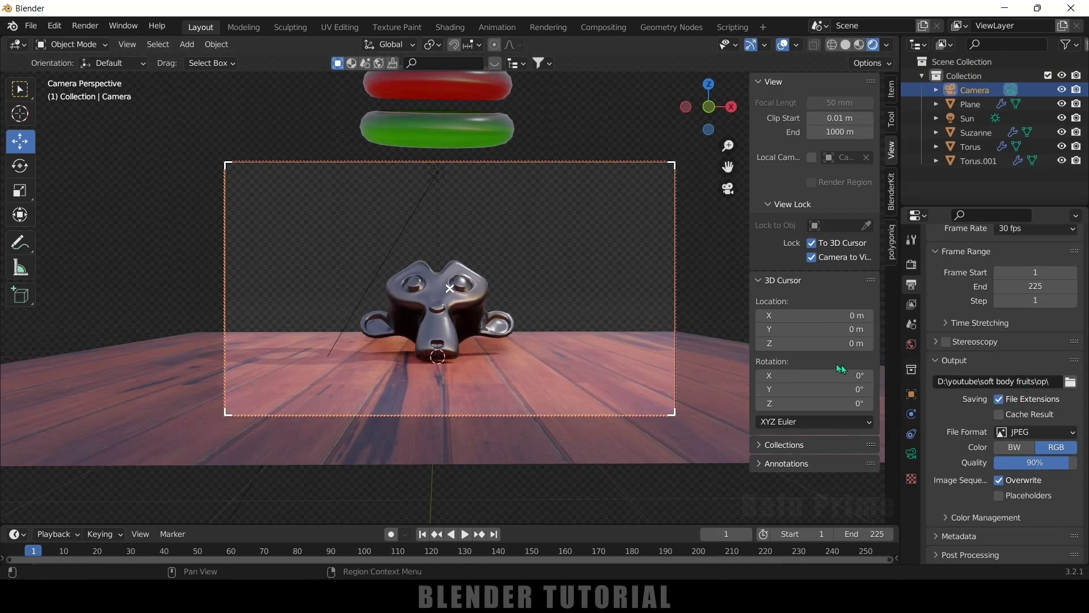
- Nudge the camera framing to centre Suzanne and bring up the Render menu
{"action": "middle_click_drag", "start_coordinate": [577, 315], "coordinate": [585, 315], "text": "shift"}
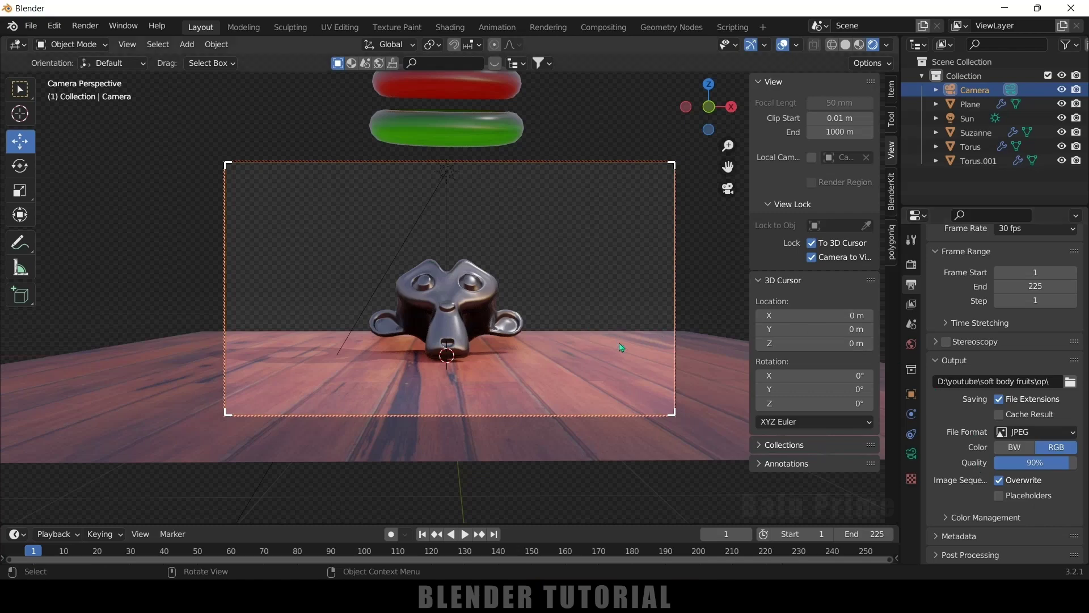
{"action": "left_click", "coordinate": [100, 25]}
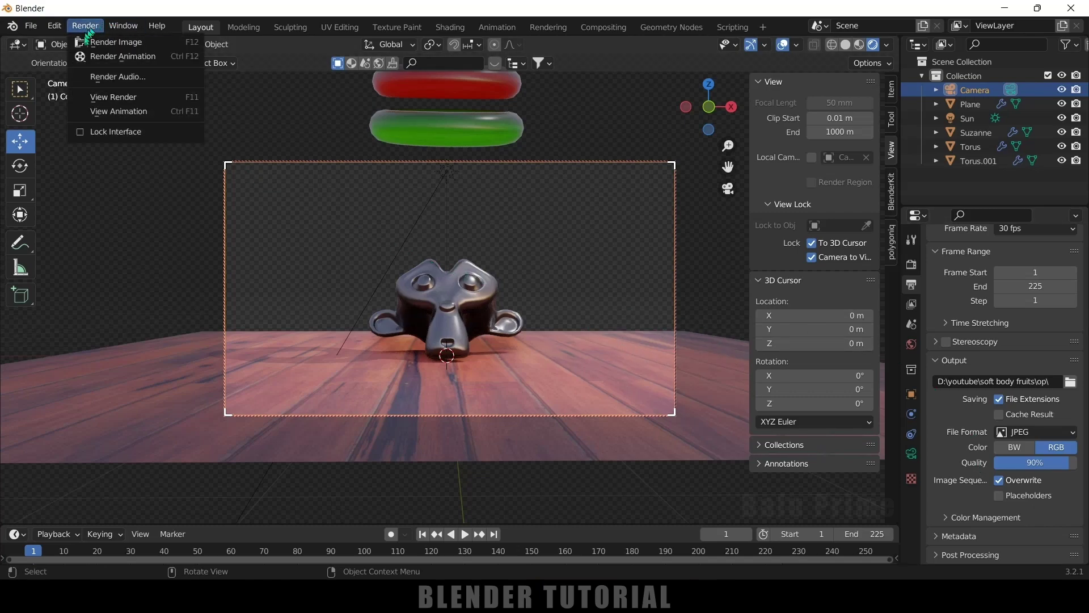